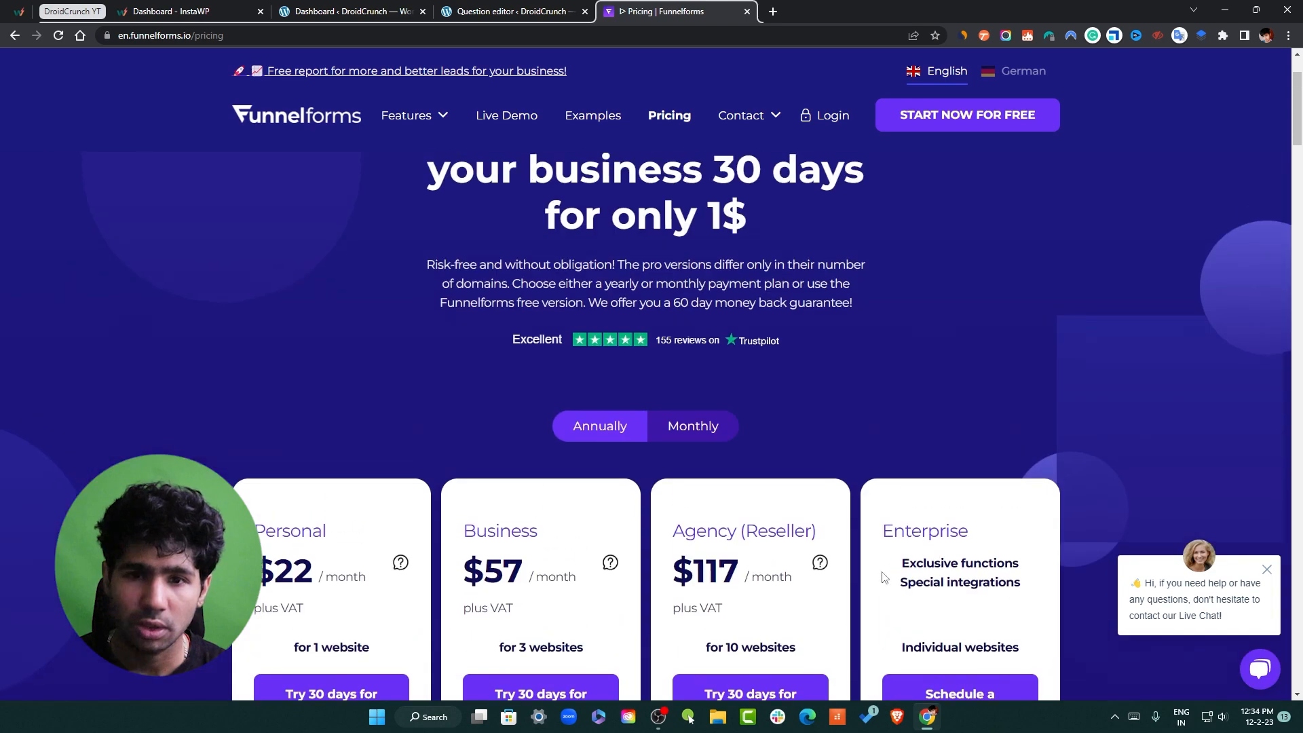
{"action": "scroll", "coordinate": [1167, 439], "scroll_direction": "up", "scroll_amount": 2}
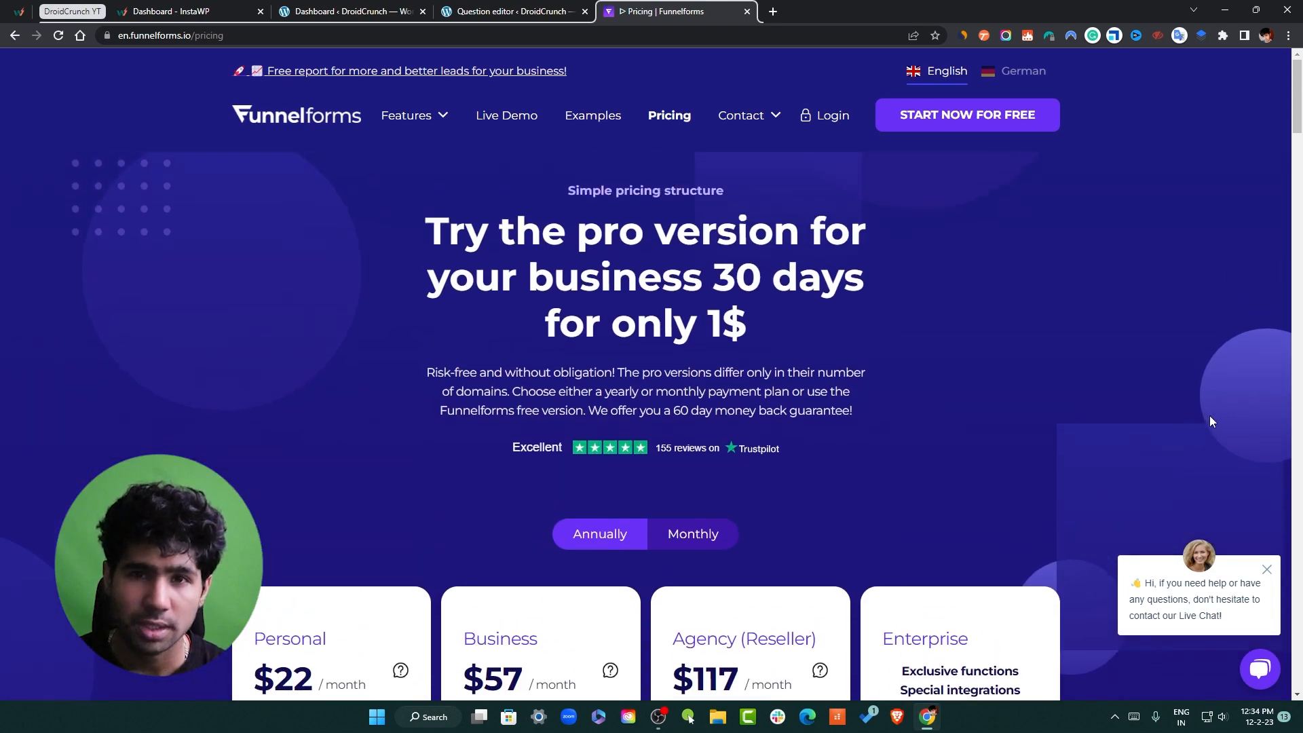
Review the Funnelforms pricing plans, starting at $22 per month, and open a new blank browser tab
{"action": "left_click", "coordinate": [511, 15]}
{"action": "left_click", "coordinate": [647, 13]}
{"action": "scroll", "coordinate": [678, 456], "scroll_direction": "down", "scroll_amount": 4}
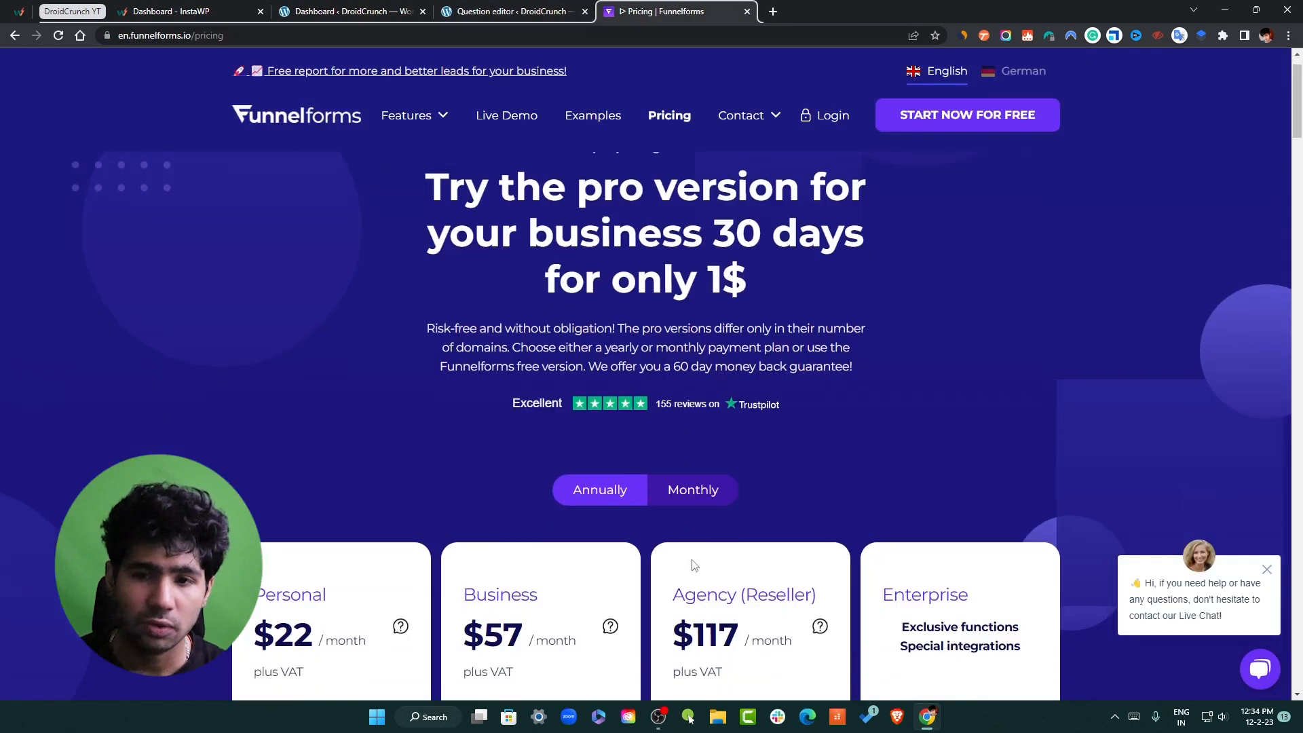
{"action": "left_click", "coordinate": [772, 11]}
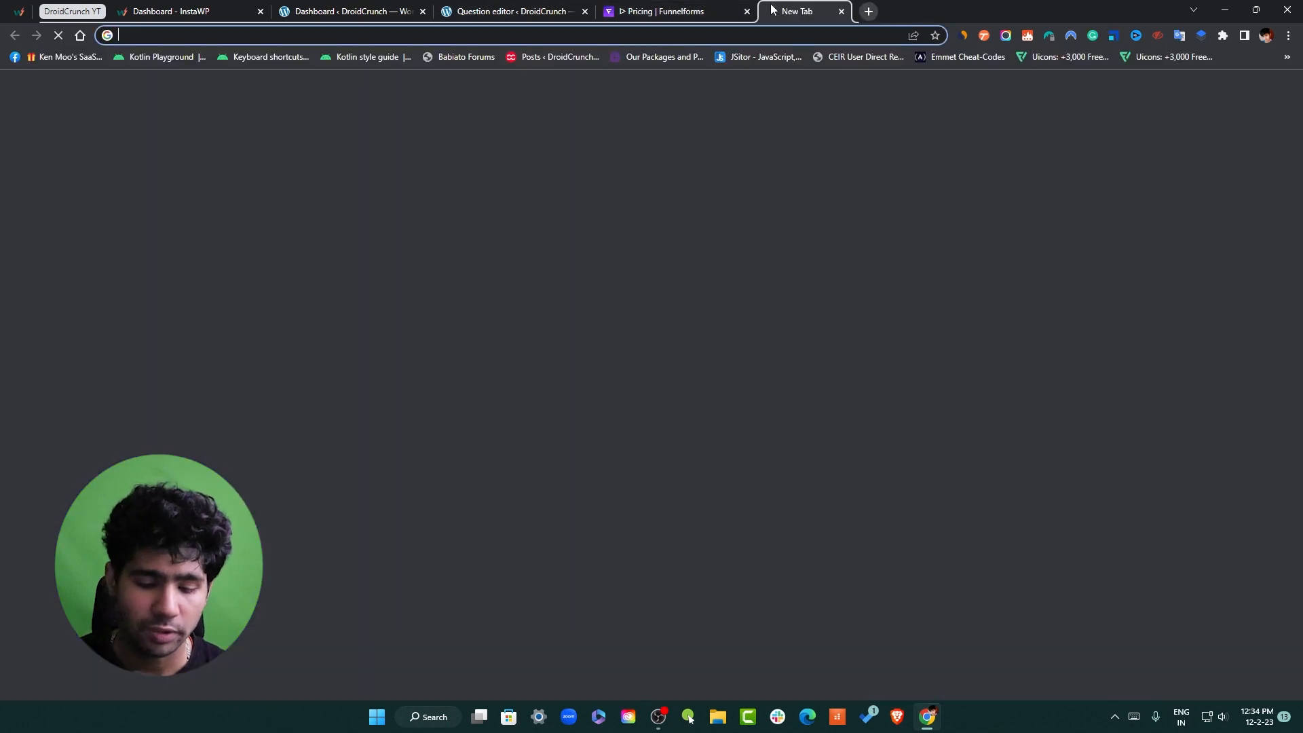
Search 'funnelforms' and look over the Funnelforms Free 3.3.3.1 plugin page, then return to the dashboard tab
{"action": "type", "text": "funnel"}
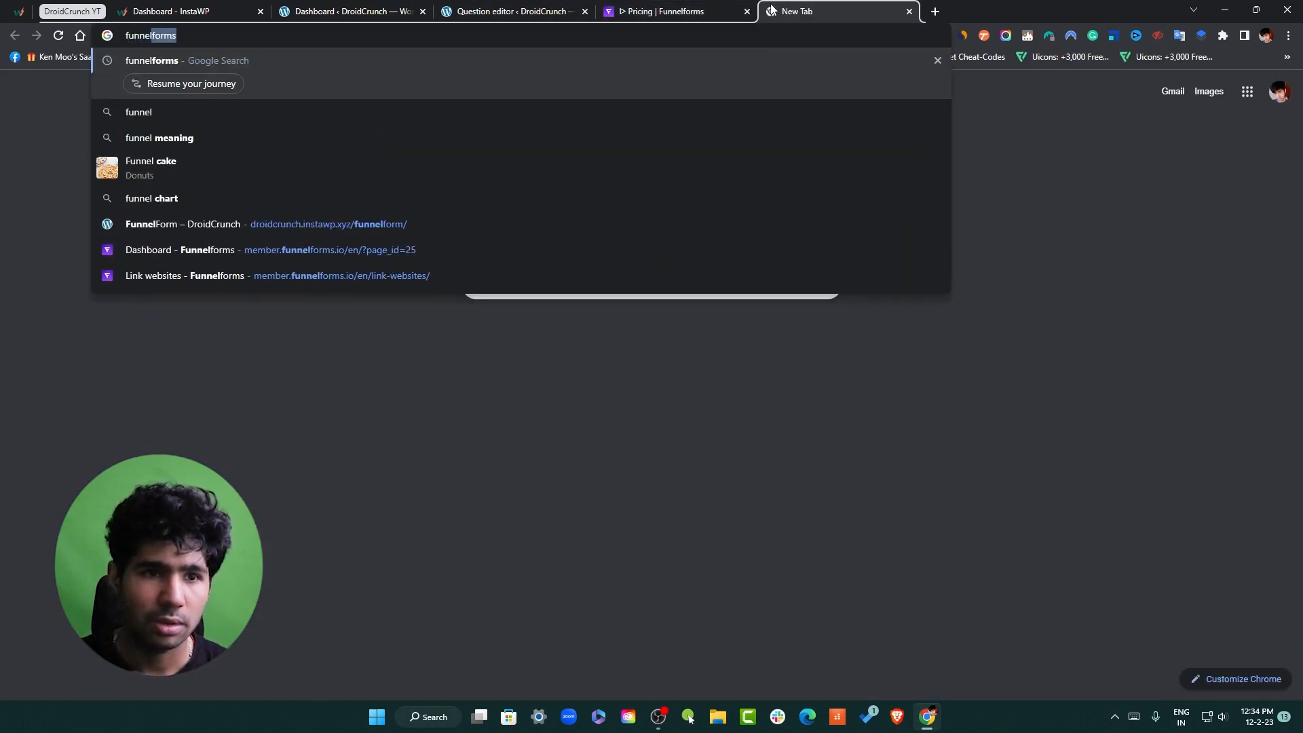
{"action": "key", "text": "Return"}
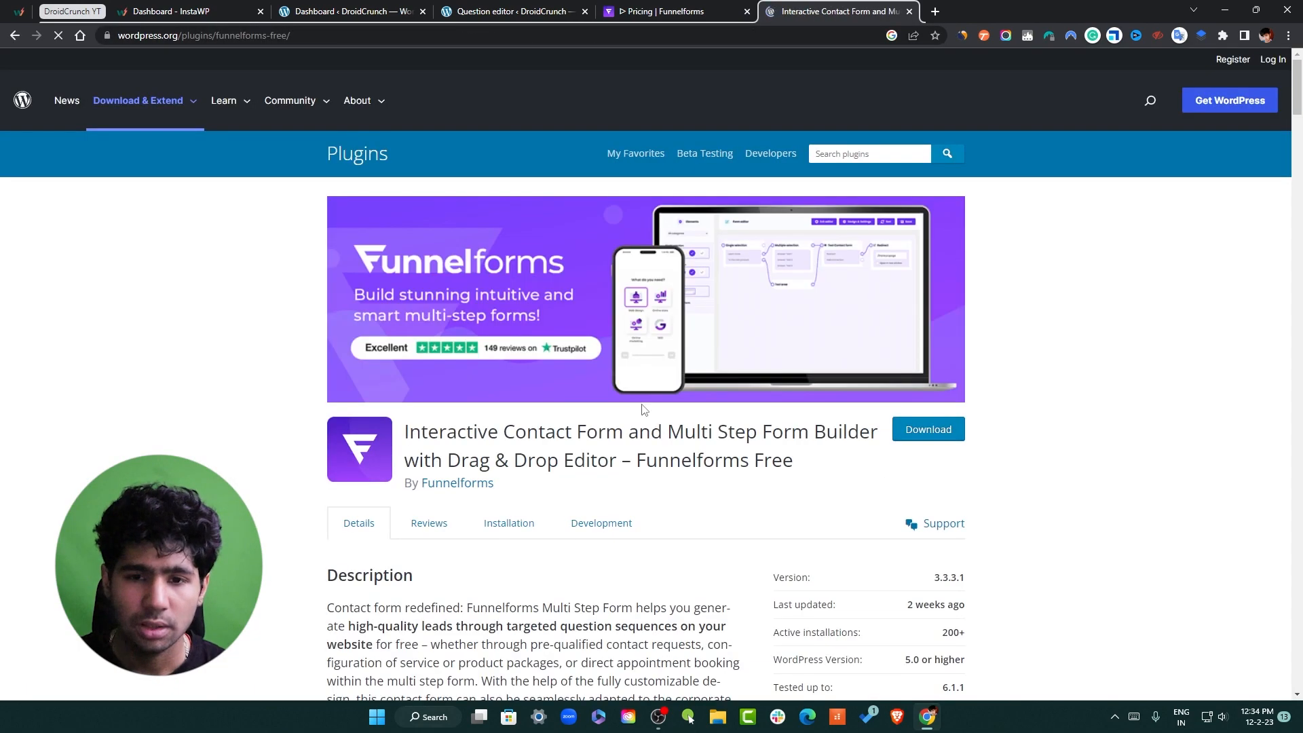
{"action": "scroll", "coordinate": [1041, 357], "scroll_direction": "down", "scroll_amount": 4}
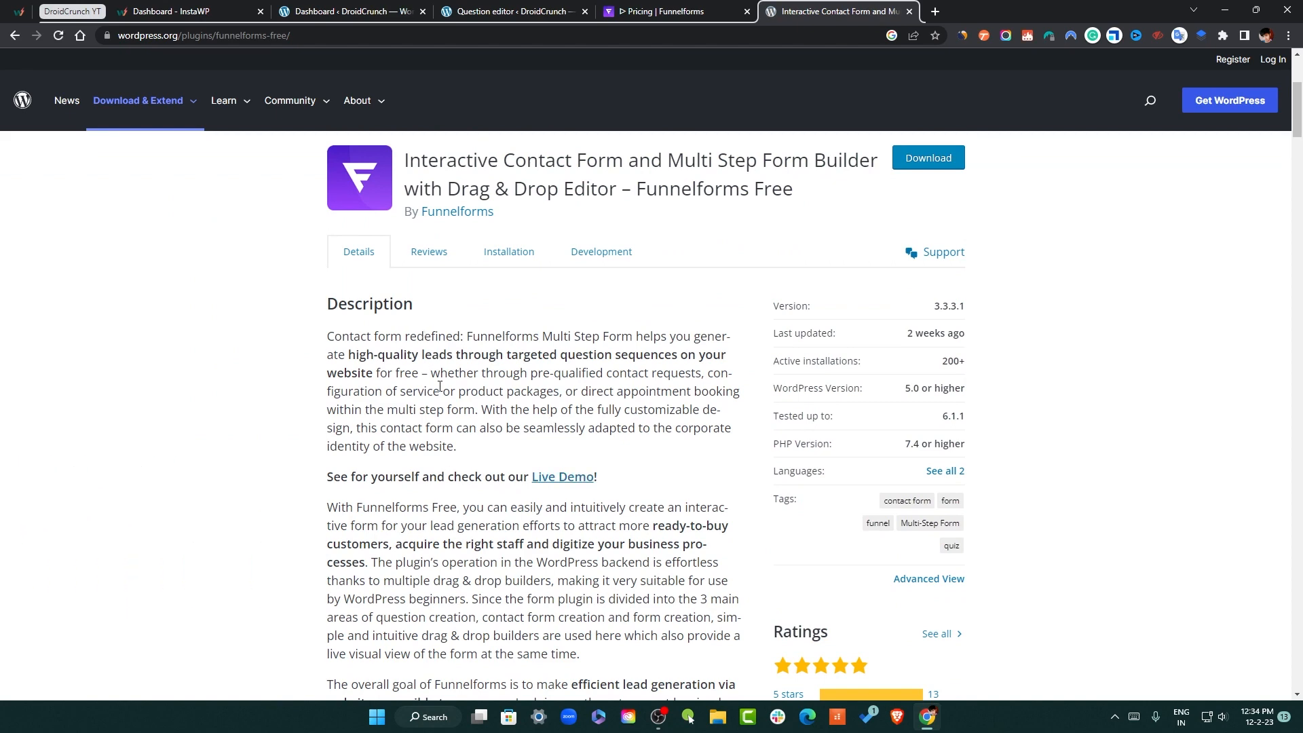
{"action": "scroll", "coordinate": [440, 386], "scroll_direction": "down", "scroll_amount": 4}
{"action": "scroll", "coordinate": [1301, 377], "scroll_direction": "up", "scroll_amount": 8}
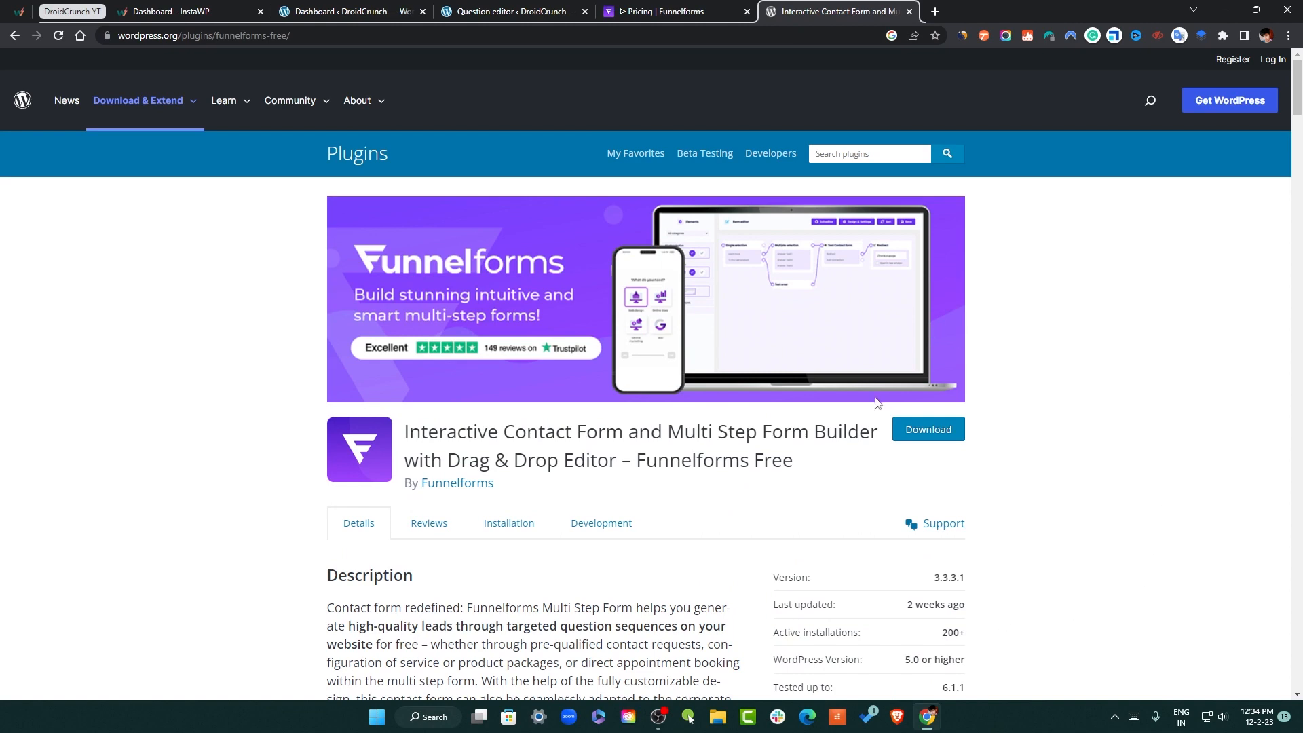
{"action": "scroll", "coordinate": [1121, 481], "scroll_direction": "down", "scroll_amount": 6}
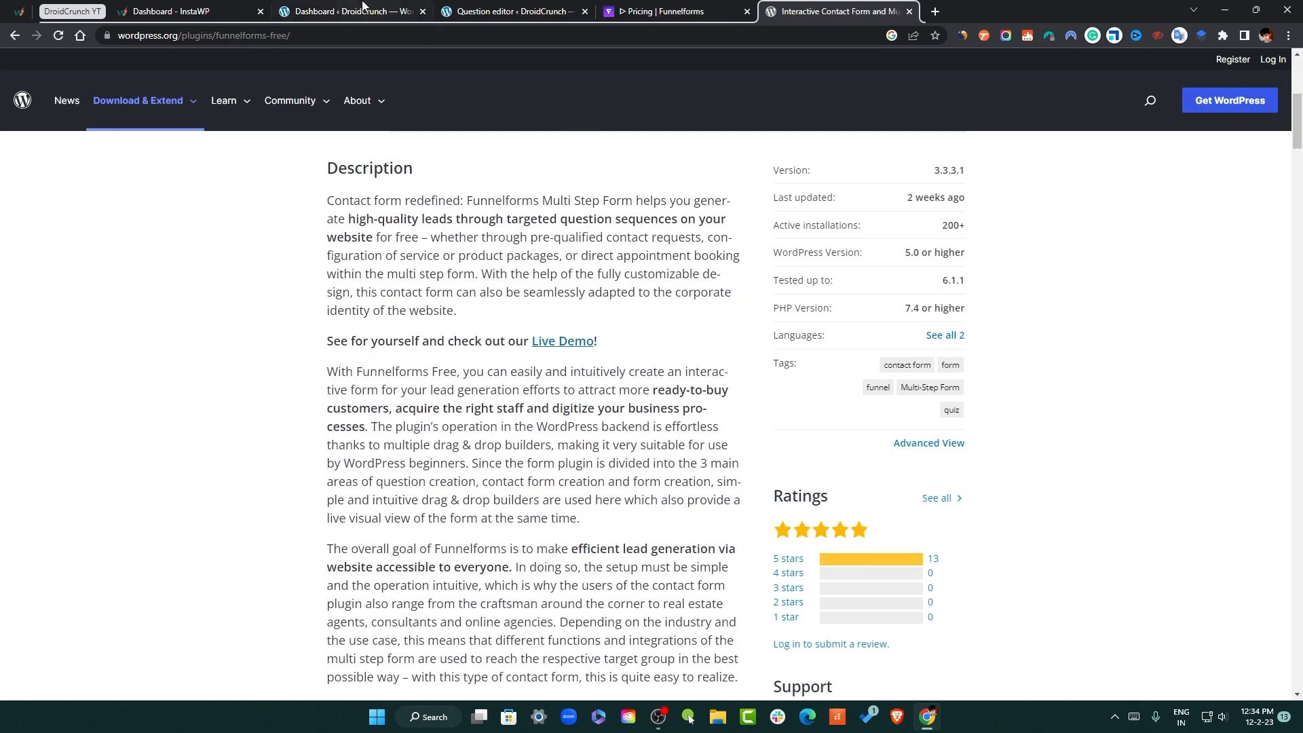
{"action": "left_click", "coordinate": [363, 6]}
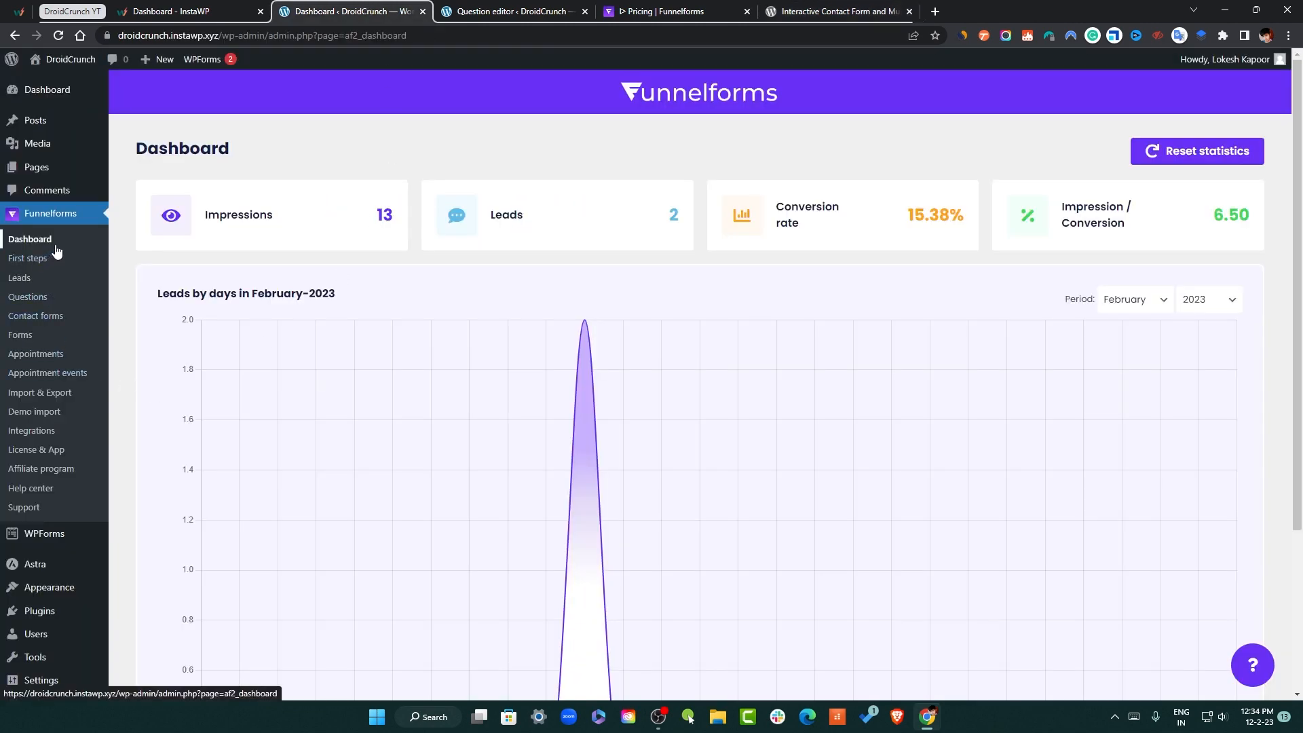
View the dashboard lead statistics for March and January 2023, then go back to February 2023
{"action": "scroll", "coordinate": [690, 325], "scroll_direction": "down", "scroll_amount": 3}
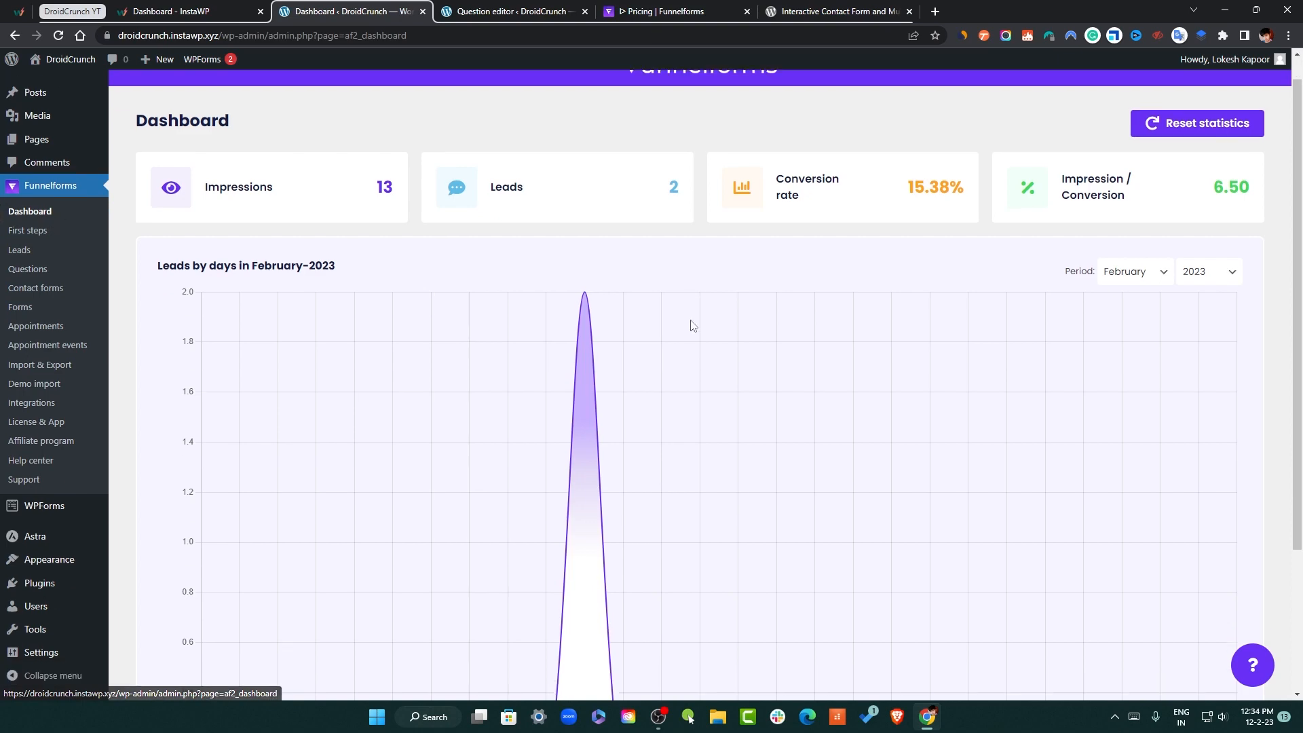
{"action": "scroll", "coordinate": [678, 335], "scroll_direction": "up", "scroll_amount": 2}
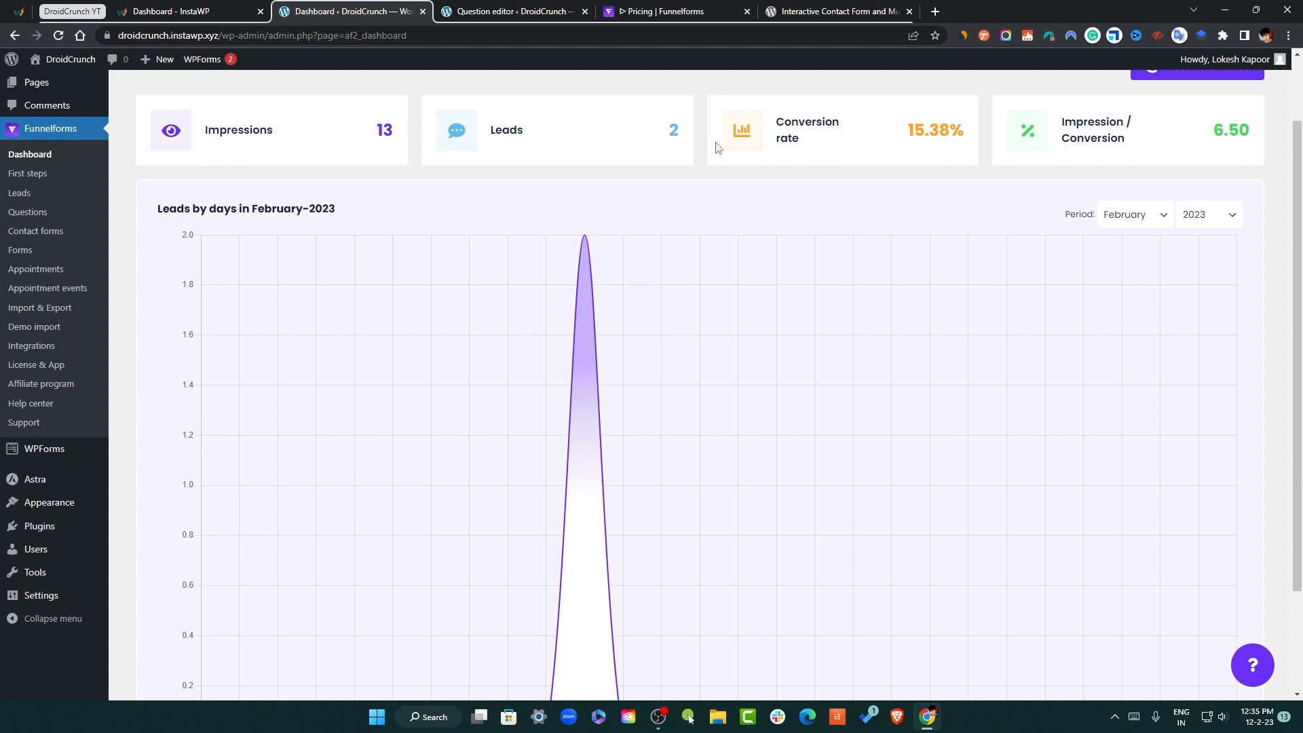
{"action": "scroll", "coordinate": [701, 466], "scroll_direction": "down", "scroll_amount": 2}
{"action": "scroll", "coordinate": [880, 499], "scroll_direction": "up", "scroll_amount": 4}
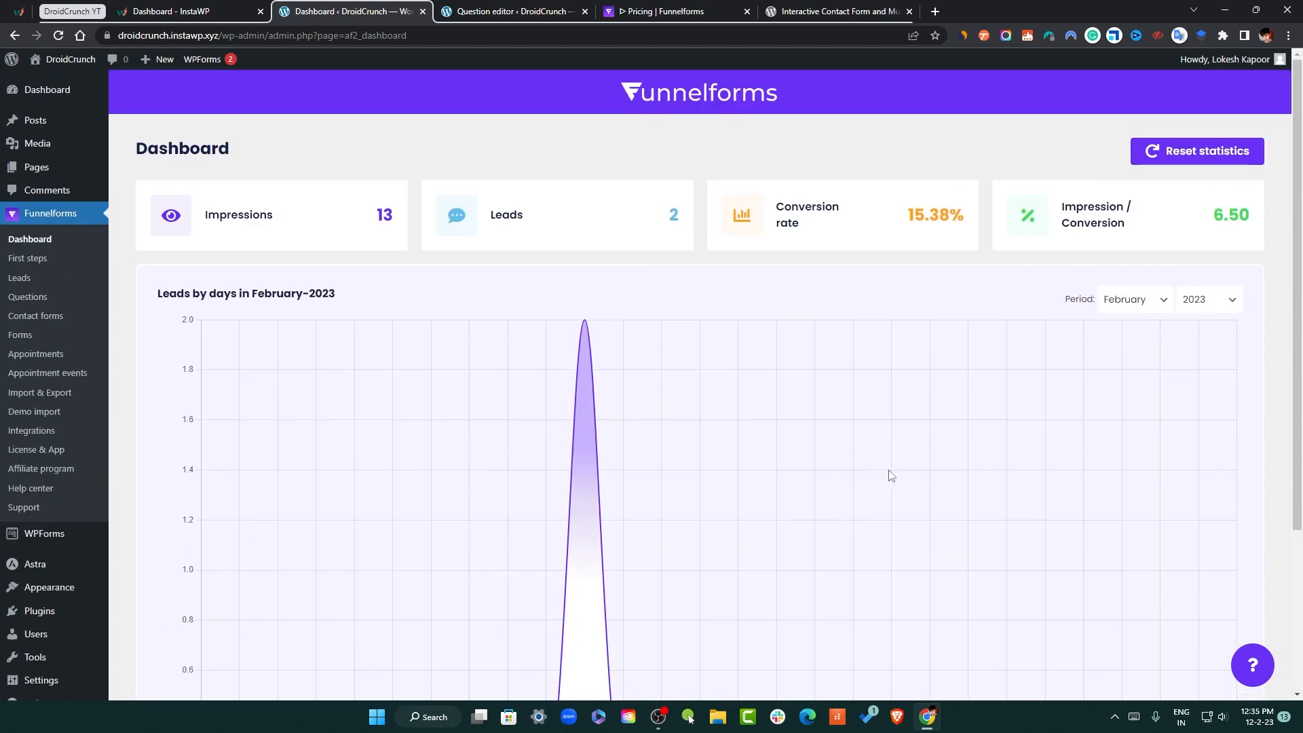
{"action": "left_click", "coordinate": [1129, 298]}
{"action": "left_click", "coordinate": [1123, 365]}
{"action": "left_click", "coordinate": [1157, 309]}
{"action": "left_click", "coordinate": [1138, 337]}
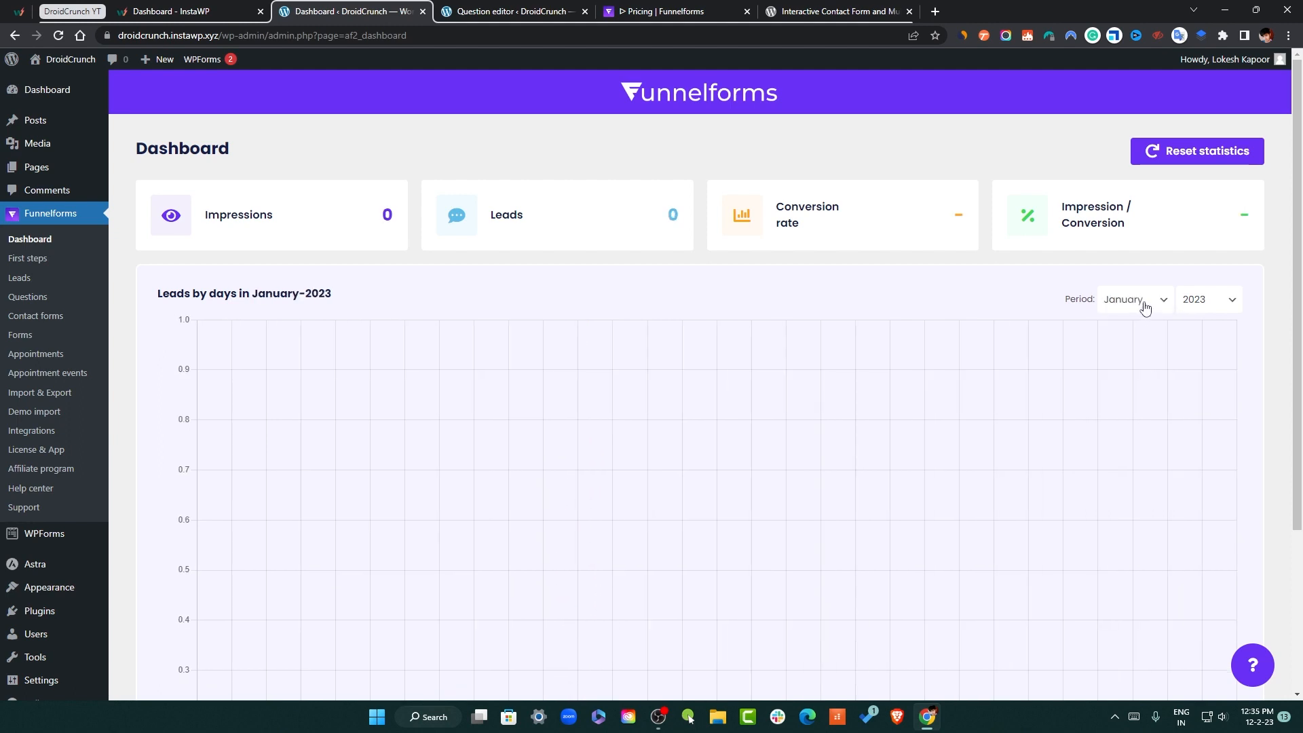
{"action": "left_click", "coordinate": [1143, 304]}
{"action": "left_click", "coordinate": [1127, 350]}
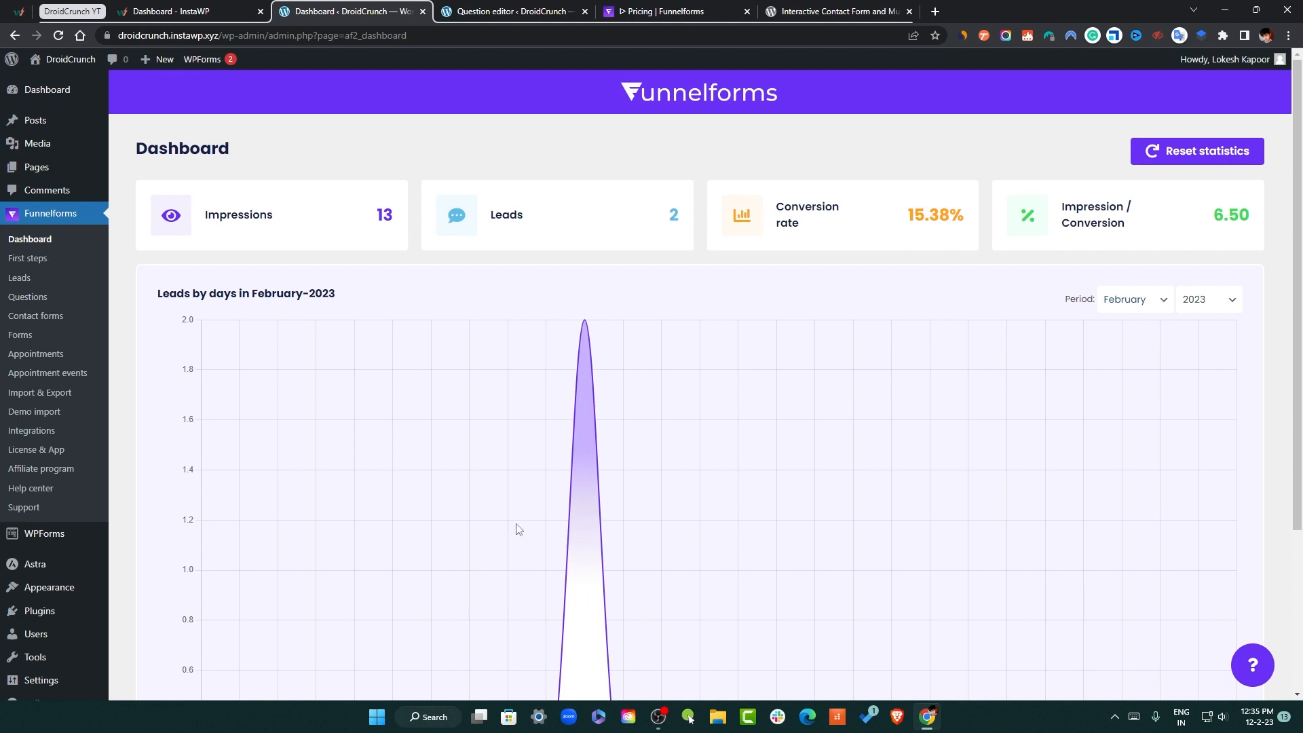
Open the Funnelforms First steps page
{"action": "scroll", "coordinate": [1171, 312], "scroll_direction": "down", "scroll_amount": 2}
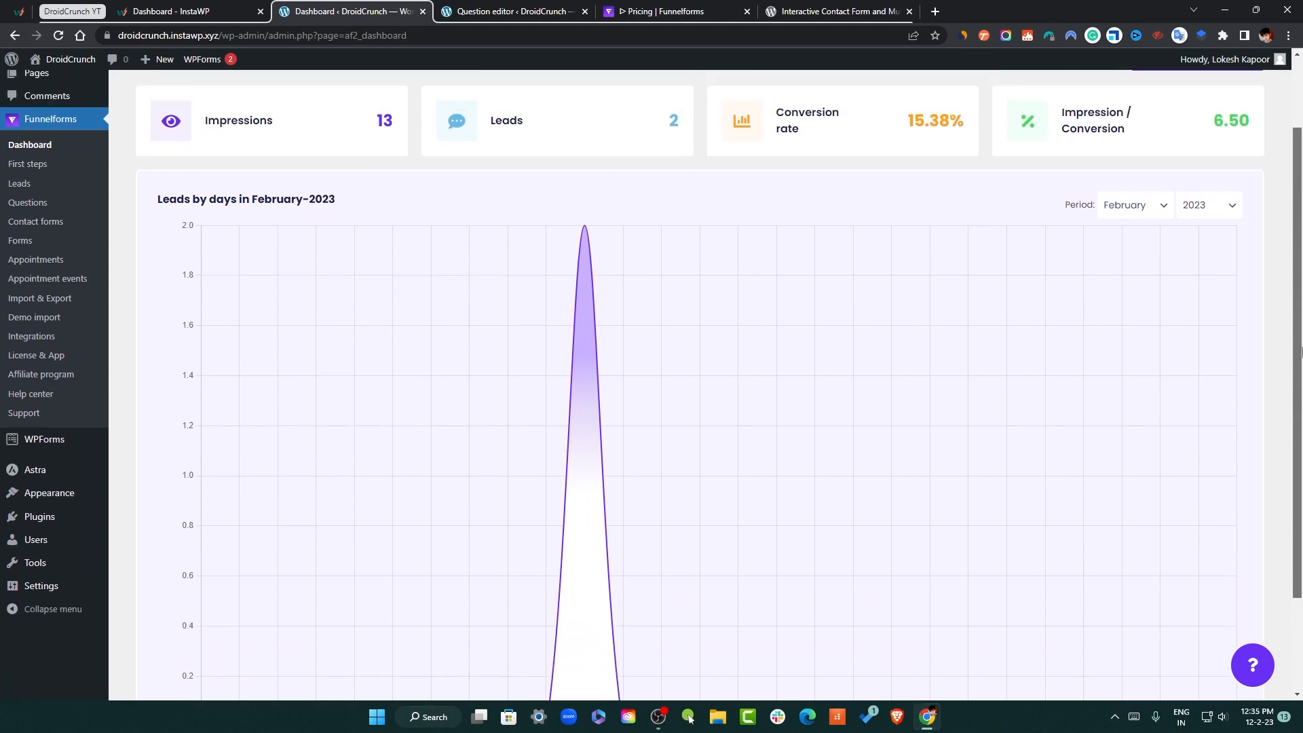
{"action": "scroll", "coordinate": [1178, 326], "scroll_direction": "up", "scroll_amount": 1}
{"action": "left_click", "coordinate": [27, 215]}
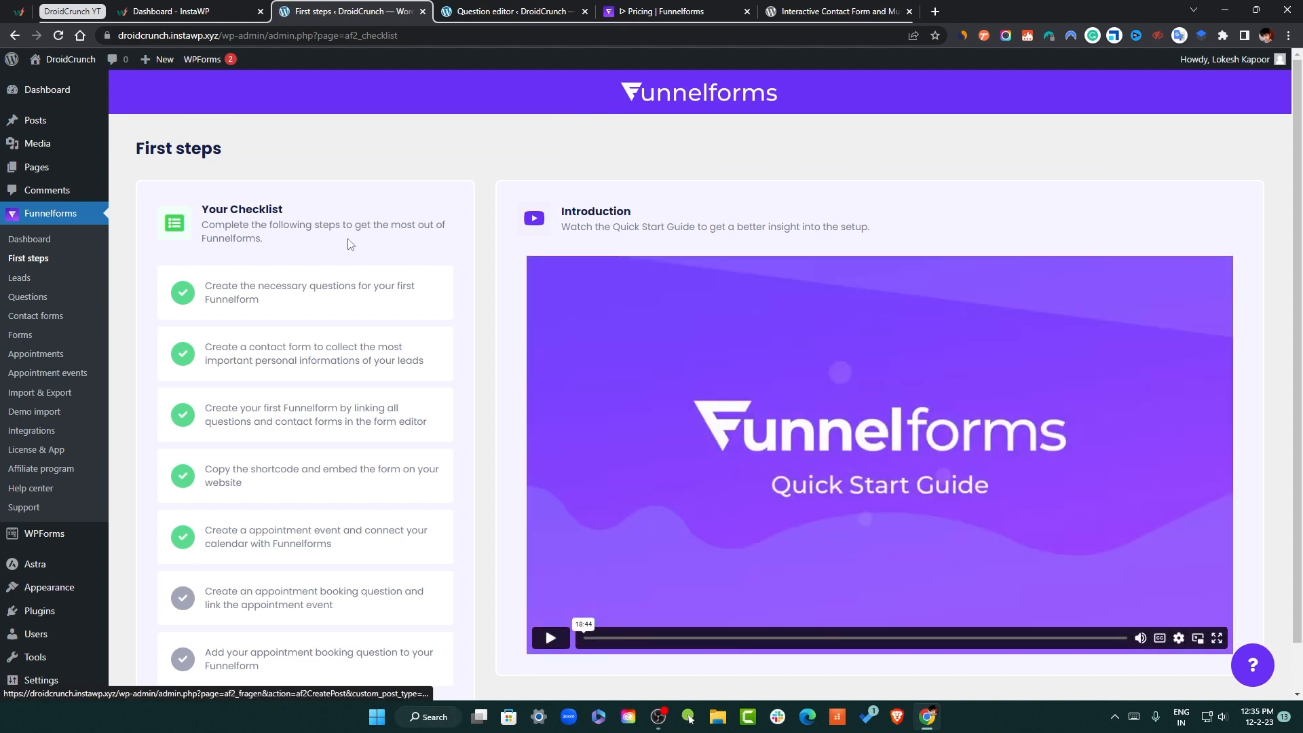
Scroll through the First steps checklist, then review the pricing page with its $1 30-day pro trial
{"action": "scroll", "coordinate": [350, 245], "scroll_direction": "down", "scroll_amount": 1}
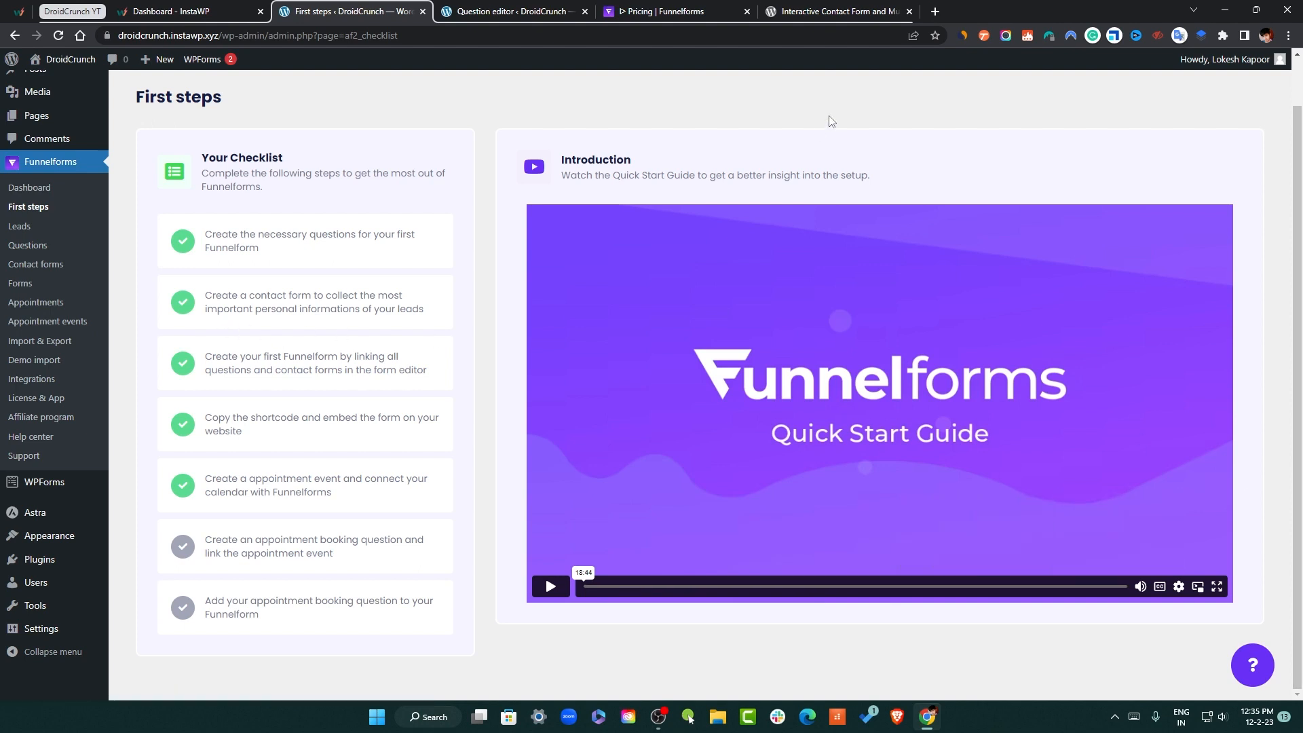
{"action": "scroll", "coordinate": [235, 320], "scroll_direction": "up", "scroll_amount": 1}
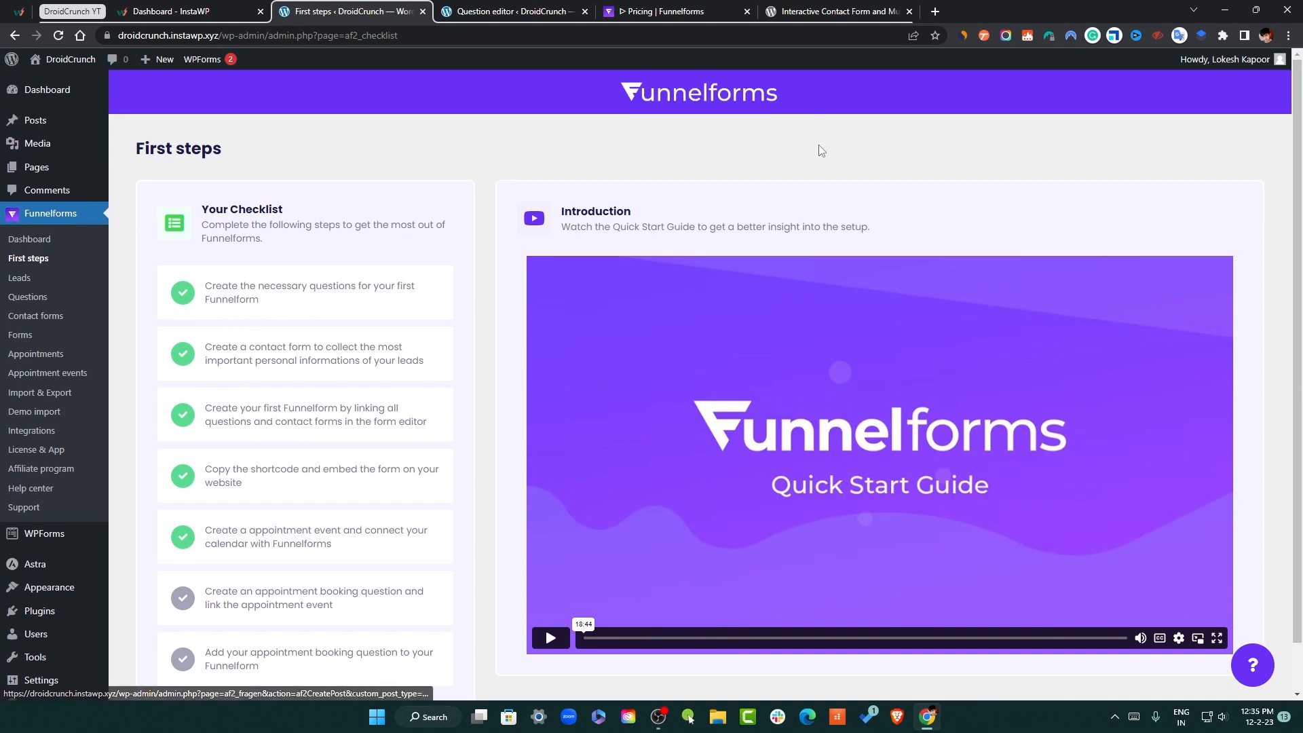
{"action": "left_click", "coordinate": [656, 8]}
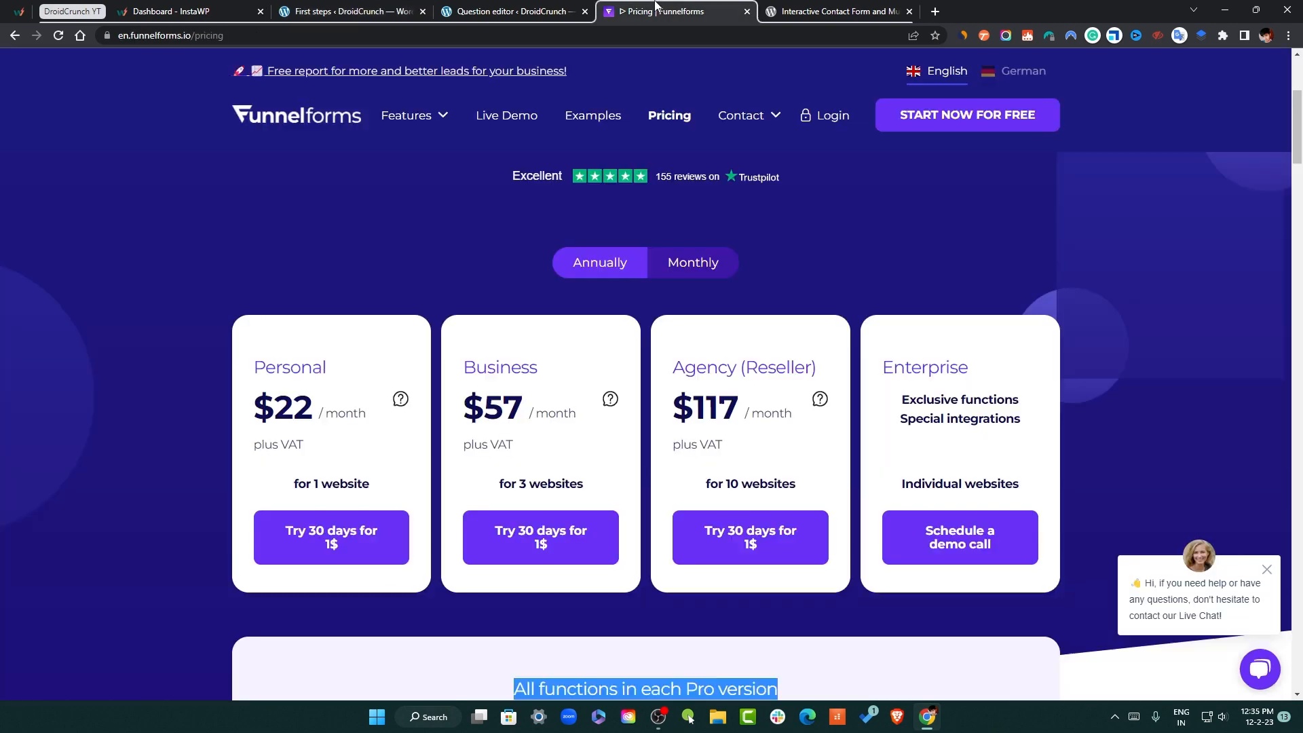
{"action": "scroll", "coordinate": [802, 251], "scroll_direction": "down", "scroll_amount": 2}
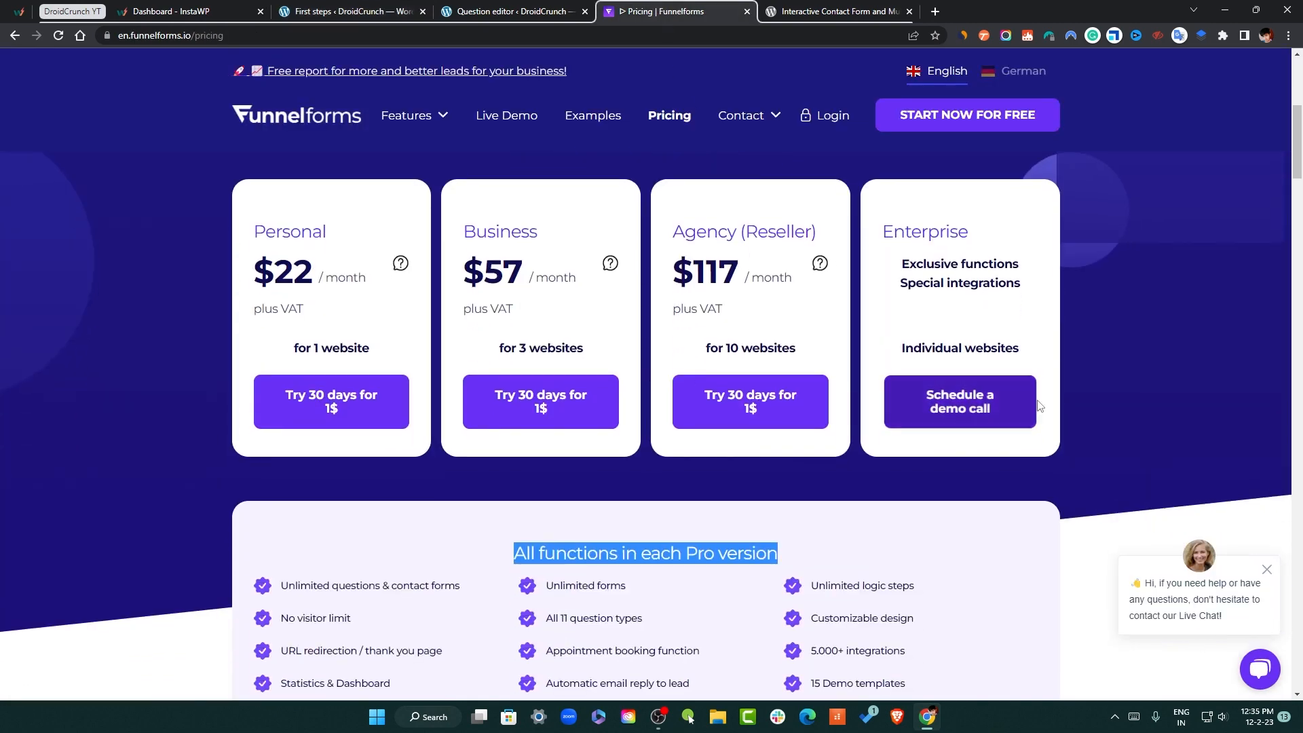
{"action": "scroll", "coordinate": [940, 273], "scroll_direction": "up", "scroll_amount": 6}
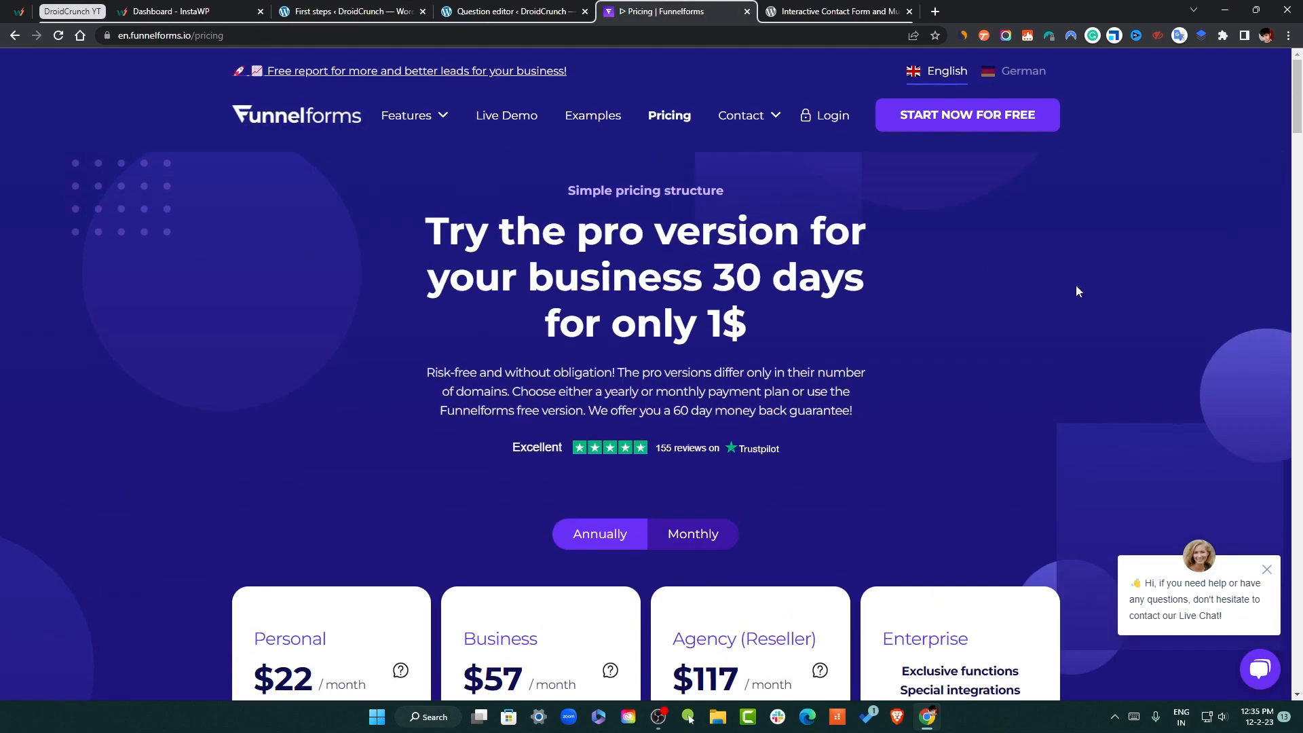
Switch to the question editor and create a new blank question from Funnelforms Questions
{"action": "left_click", "coordinate": [516, 14]}
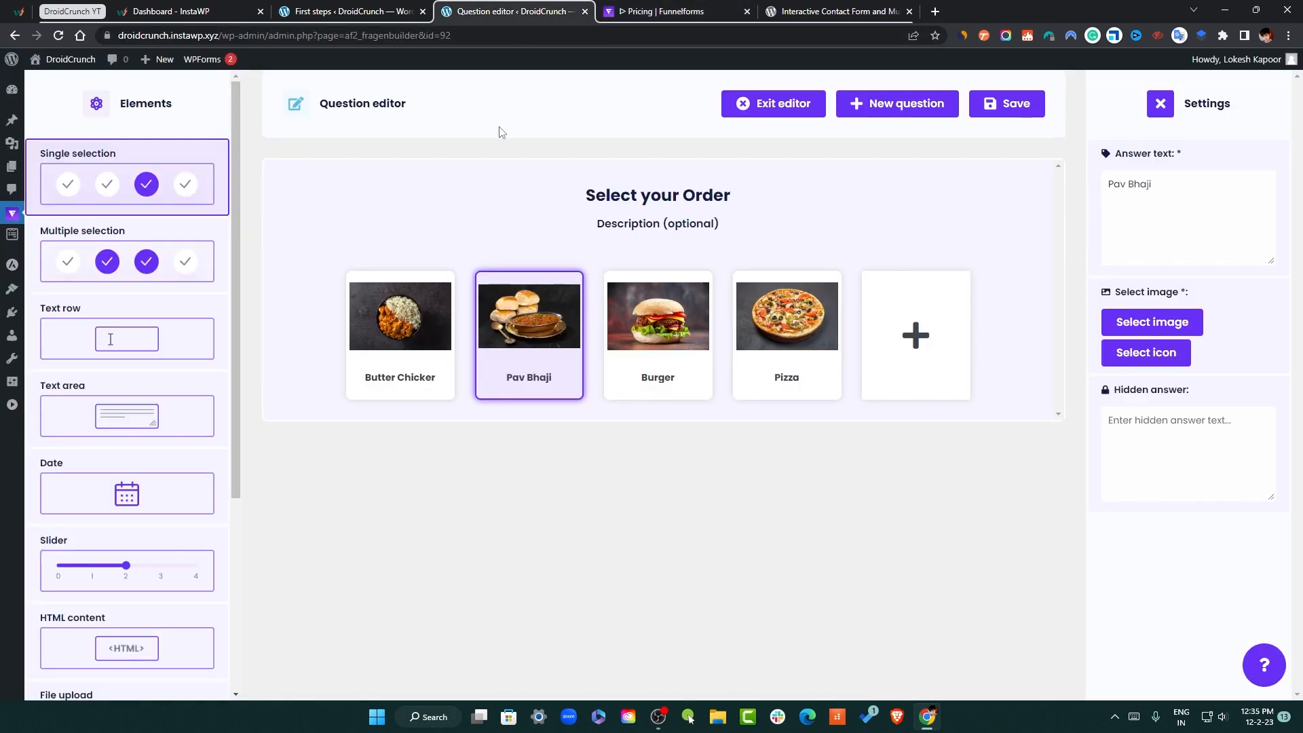
{"action": "mouse_move", "coordinate": [12, 213]}
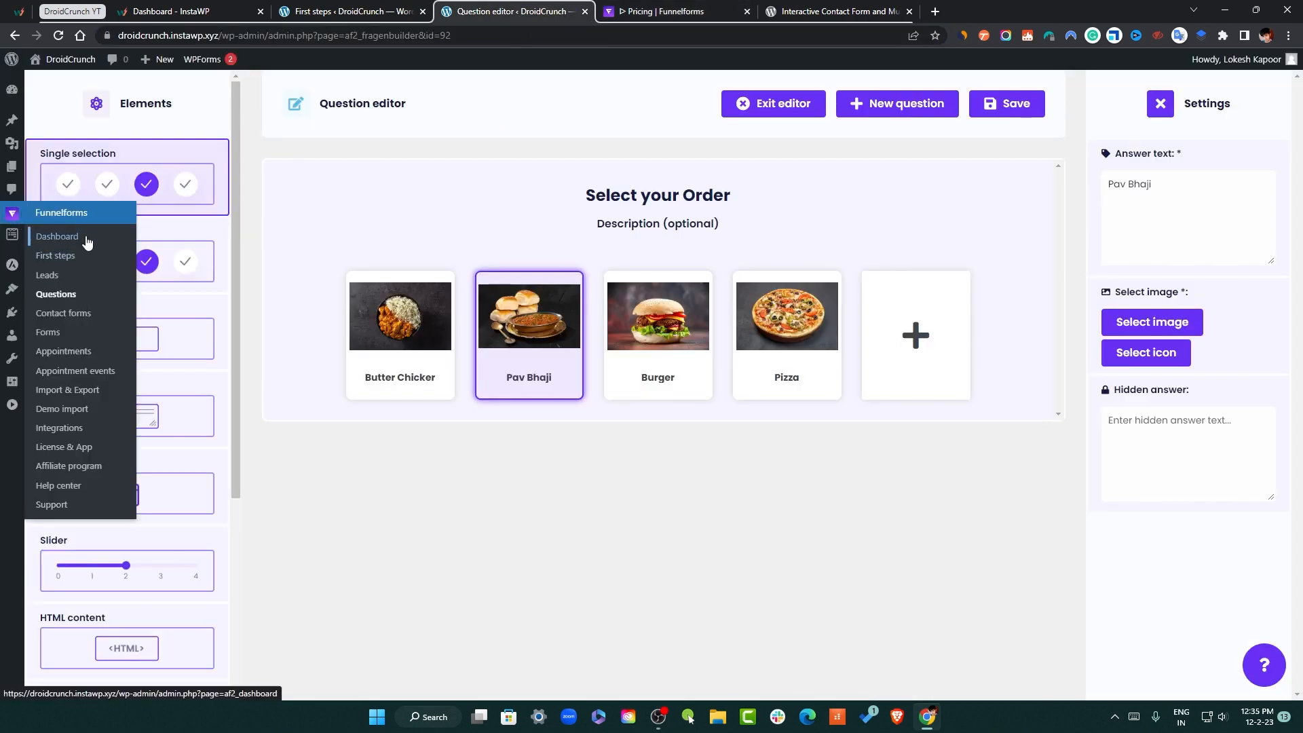
{"action": "left_click", "coordinate": [70, 293]}
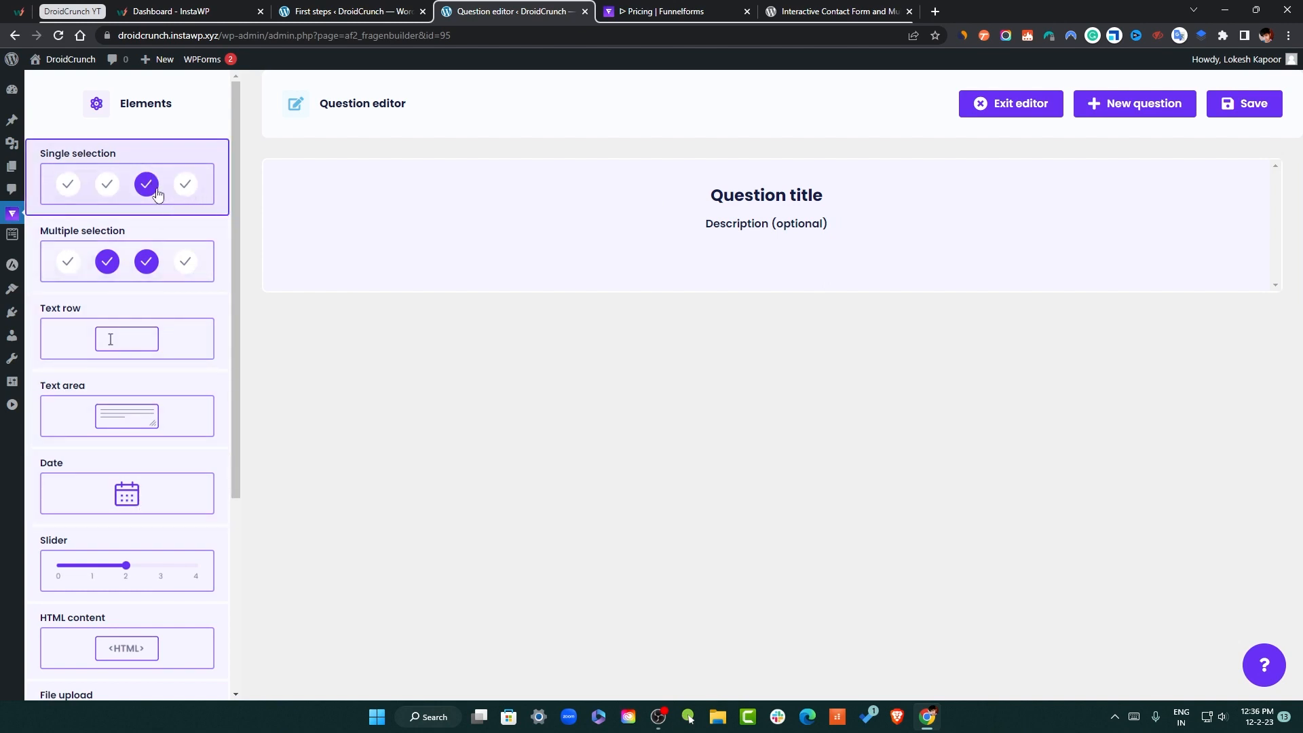
Make the new question single-selection and title it 'Please Select your Order'
{"action": "left_click", "coordinate": [135, 192]}
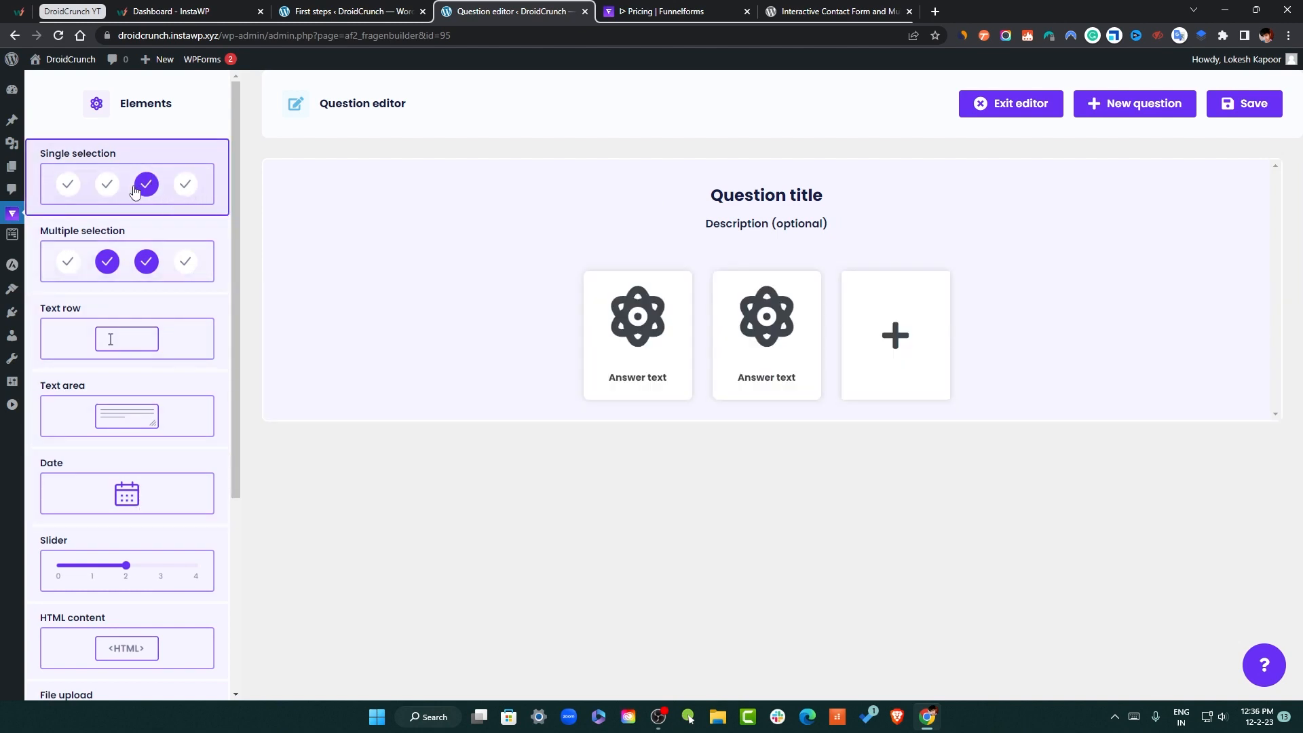
{"action": "left_click", "coordinate": [766, 196]}
{"action": "left_click", "coordinate": [1196, 198]}
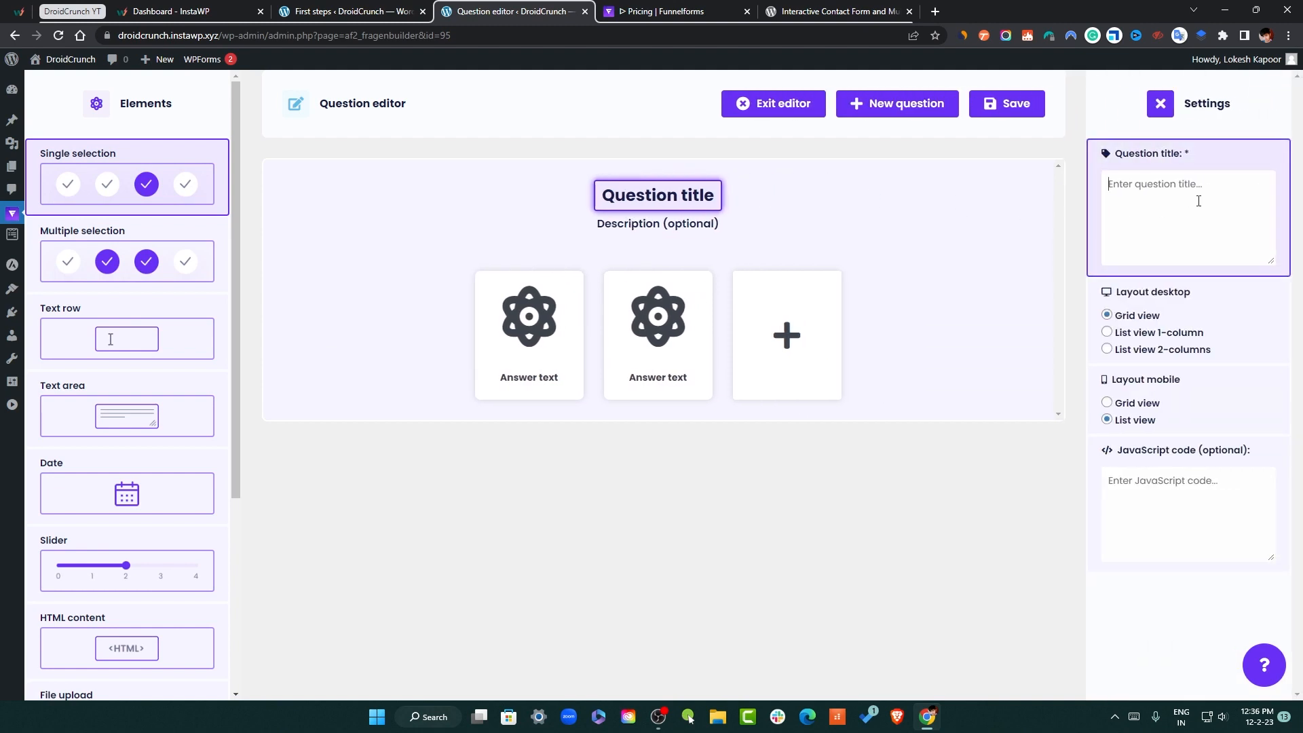
{"action": "type", "text": "Please See"}
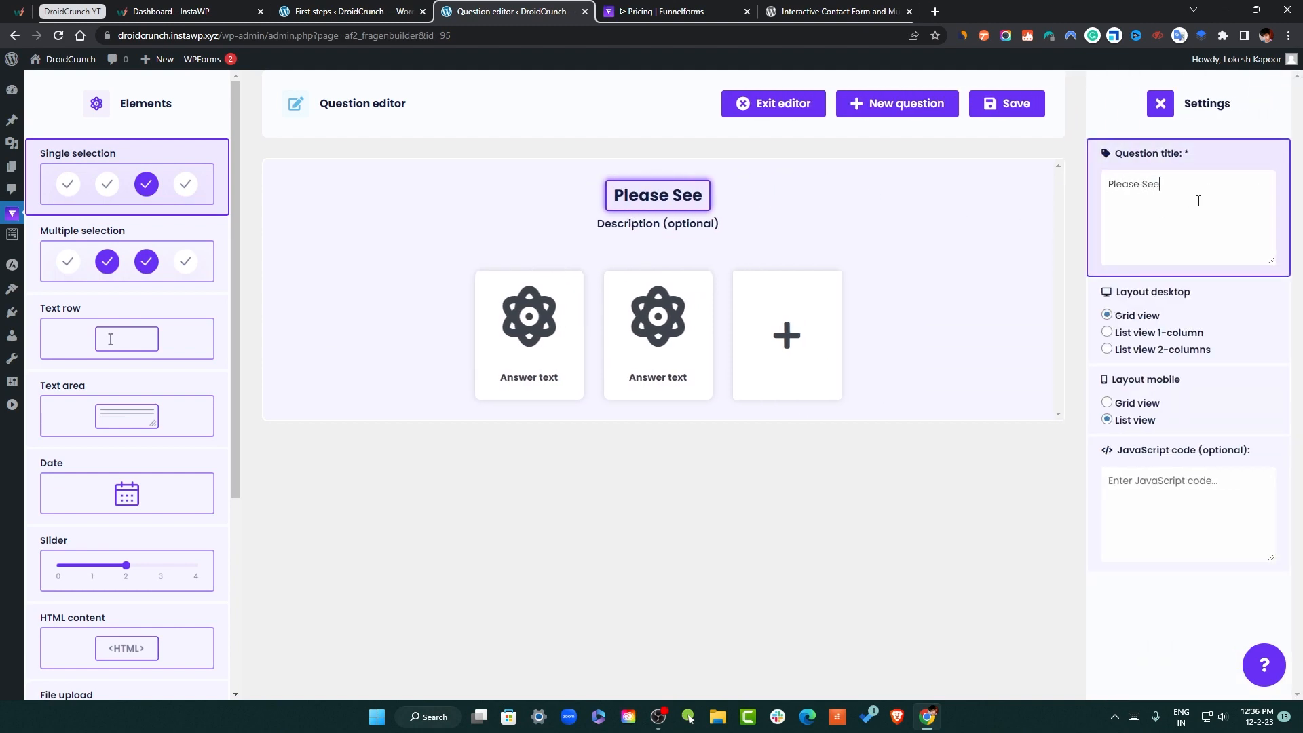
{"action": "key", "text": "BackSpace"}
{"action": "type", "text": "lect"}
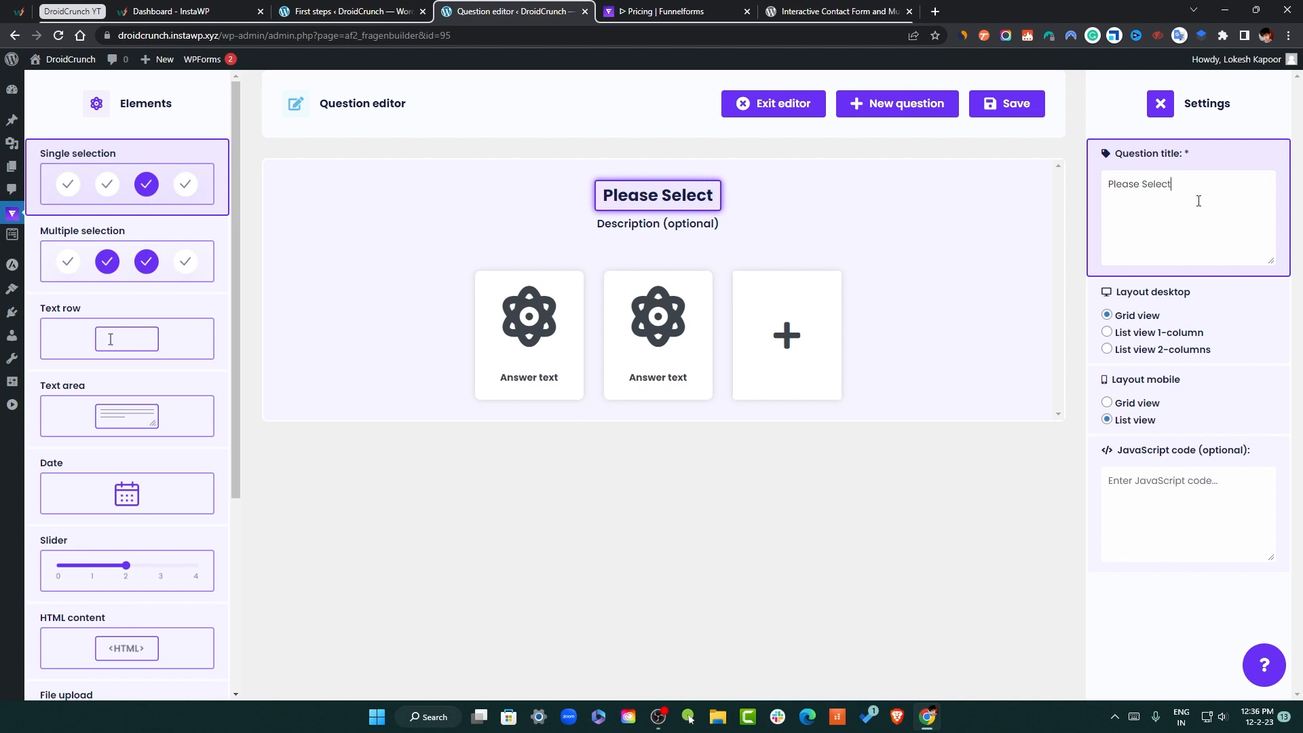
{"action": "type", "text": " your Order"}
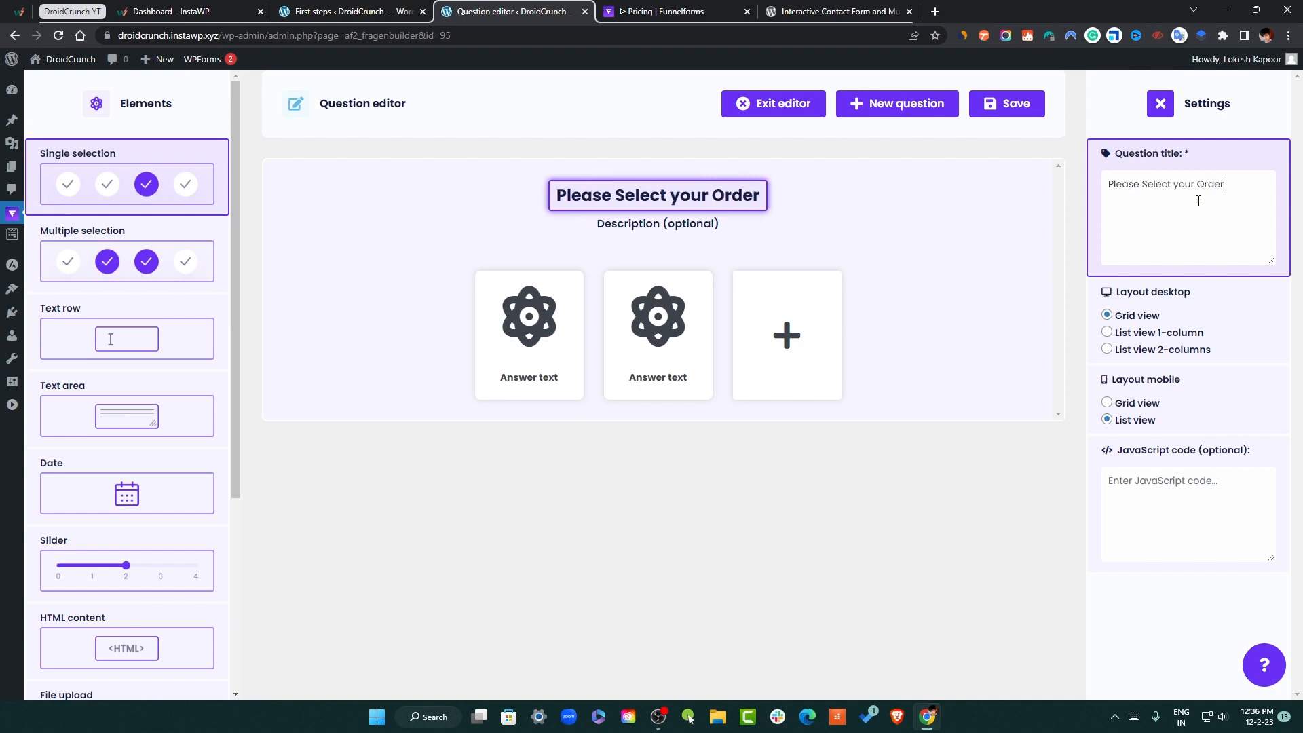
Give the first two answers the Butter Chicken and Pav Bhaji photos
{"action": "left_click", "coordinate": [566, 338]}
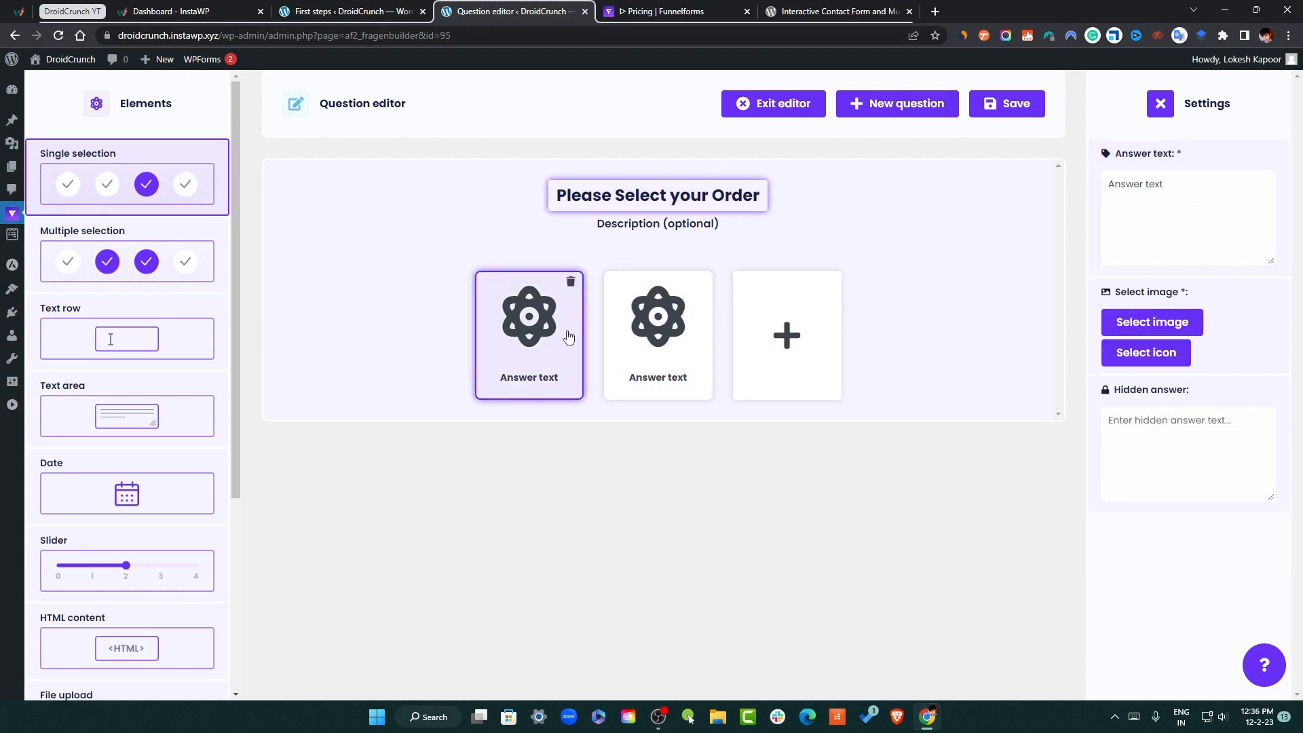
{"action": "left_click", "coordinate": [1152, 322]}
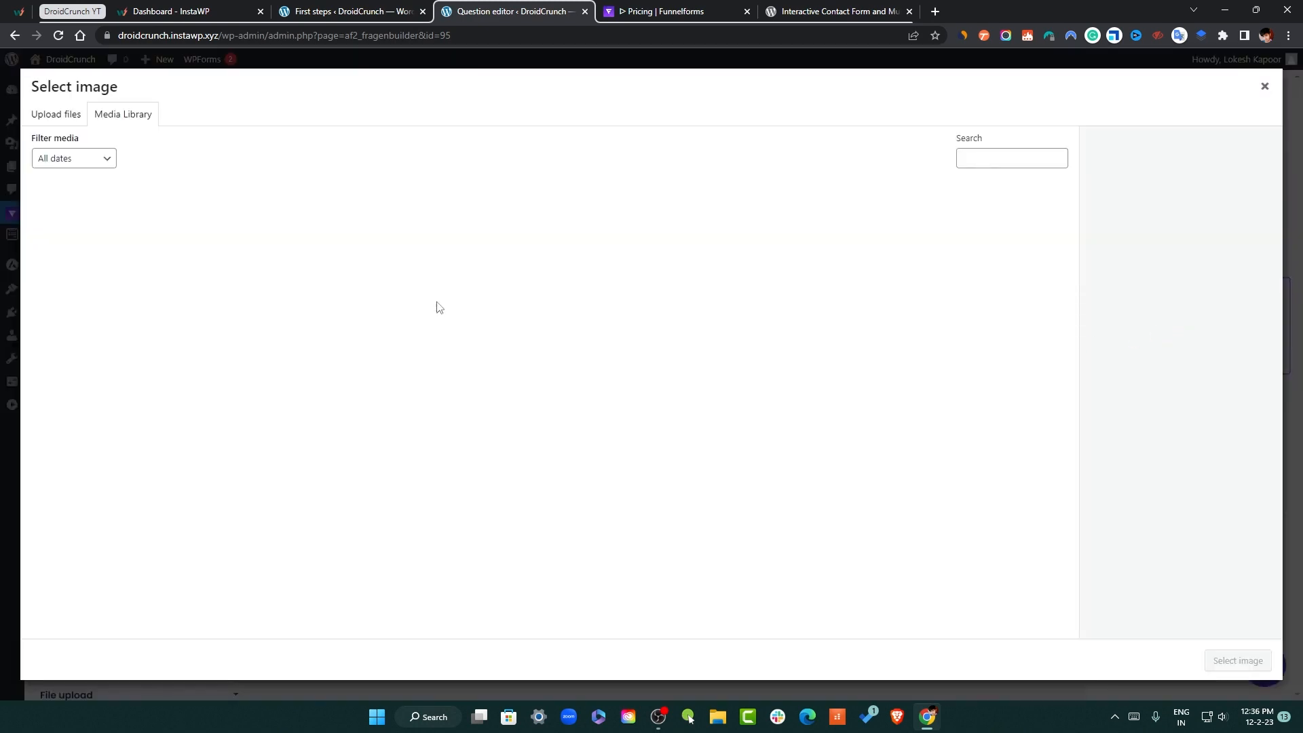
{"action": "left_click", "coordinate": [399, 259]}
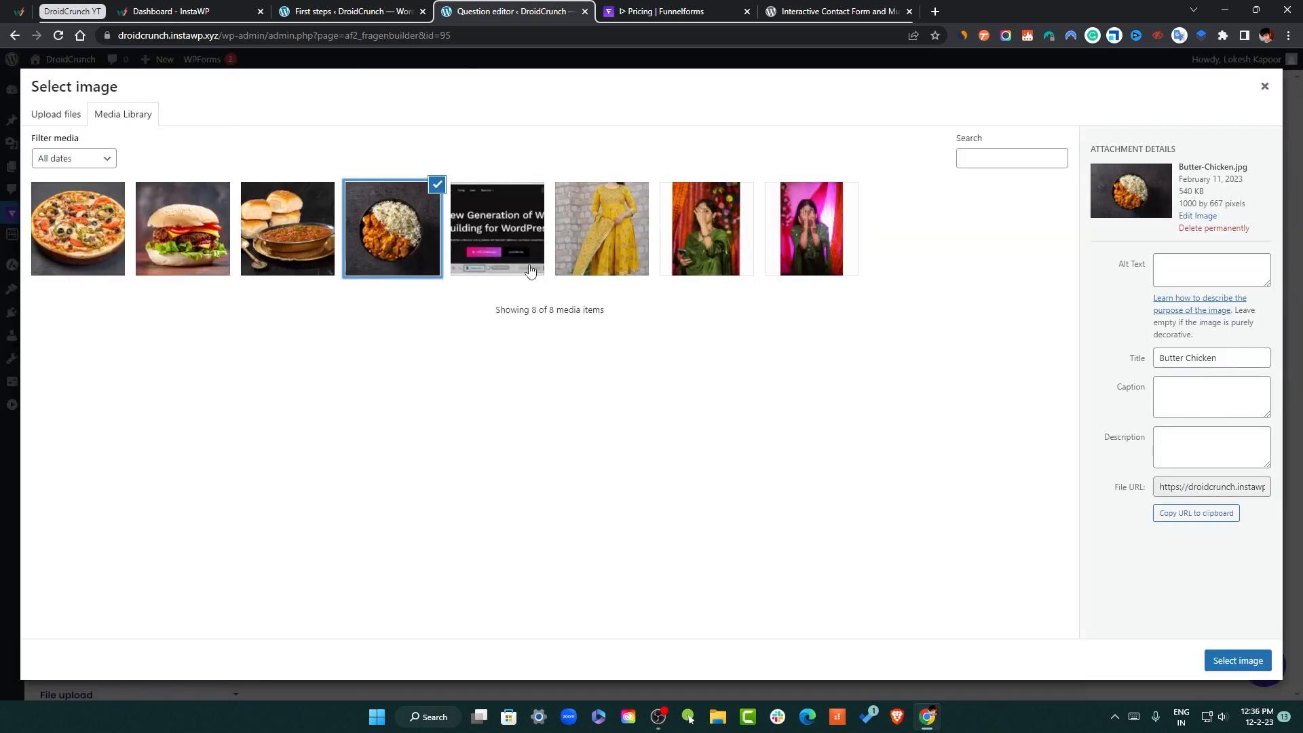
{"action": "left_click", "coordinate": [1208, 669]}
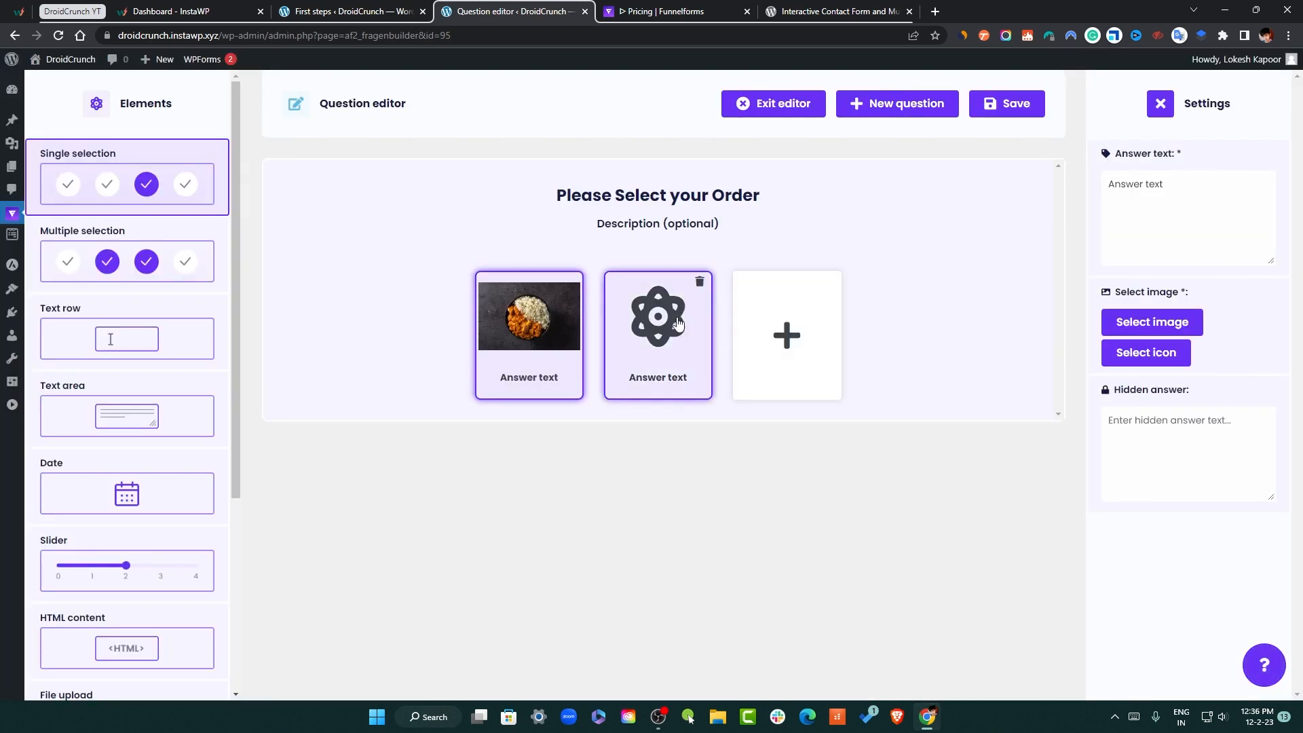
{"action": "left_click", "coordinate": [657, 329]}
{"action": "left_click", "coordinate": [1159, 322]}
{"action": "left_click", "coordinate": [319, 246]}
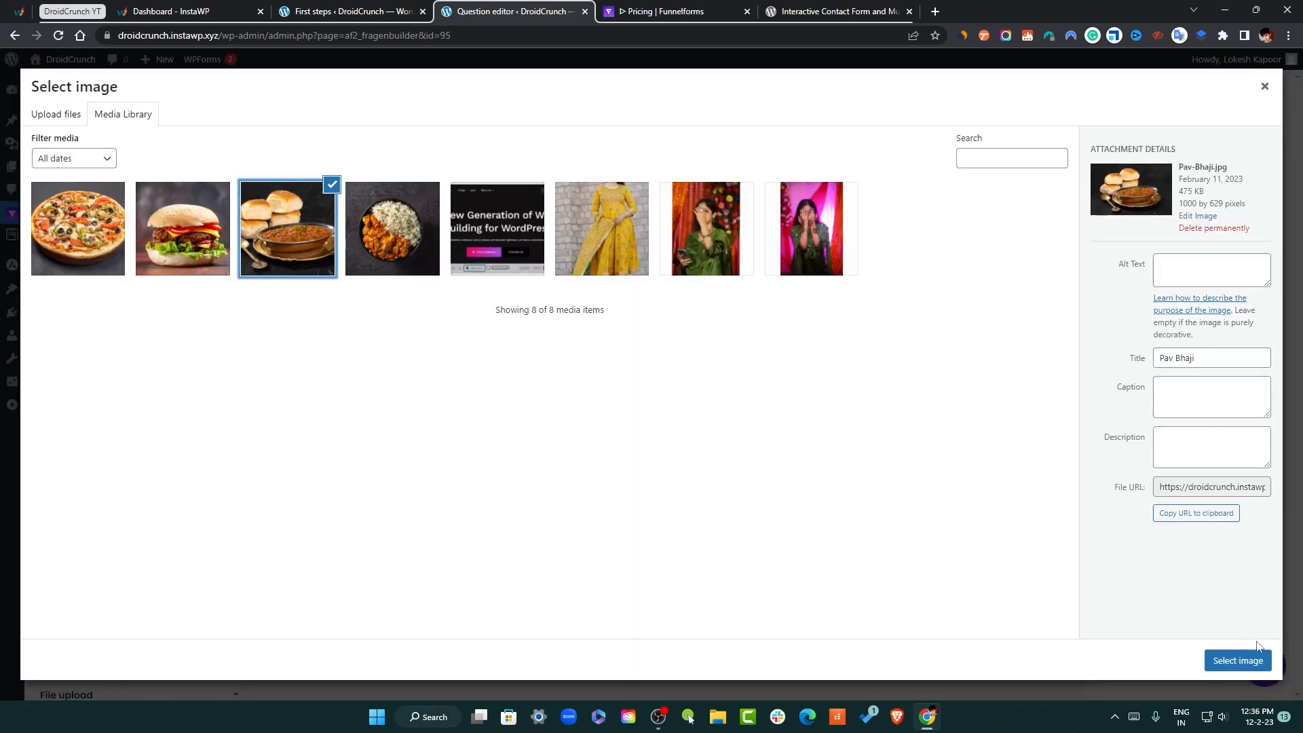
{"action": "left_click", "coordinate": [1242, 660]}
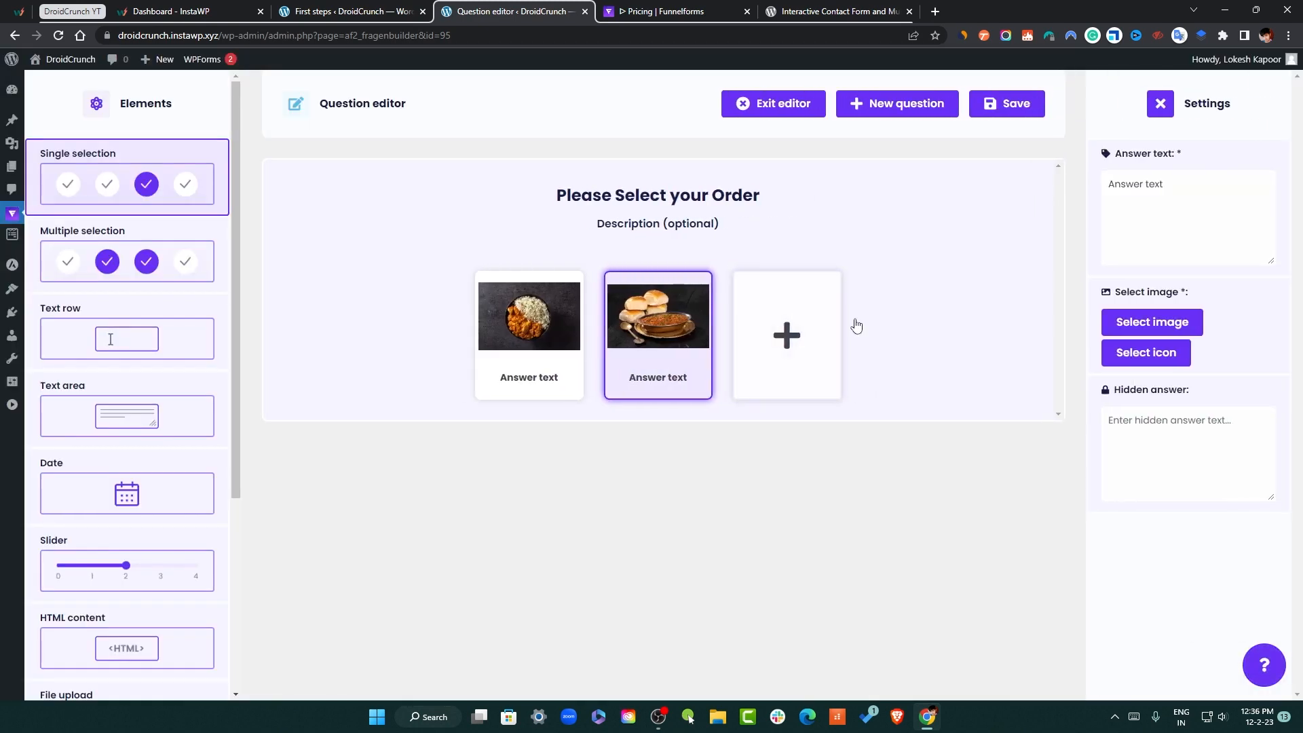
Add third and fourth answers showing the Burger and Pizza photos
{"action": "left_click", "coordinate": [857, 326]}
{"action": "left_click", "coordinate": [824, 300]}
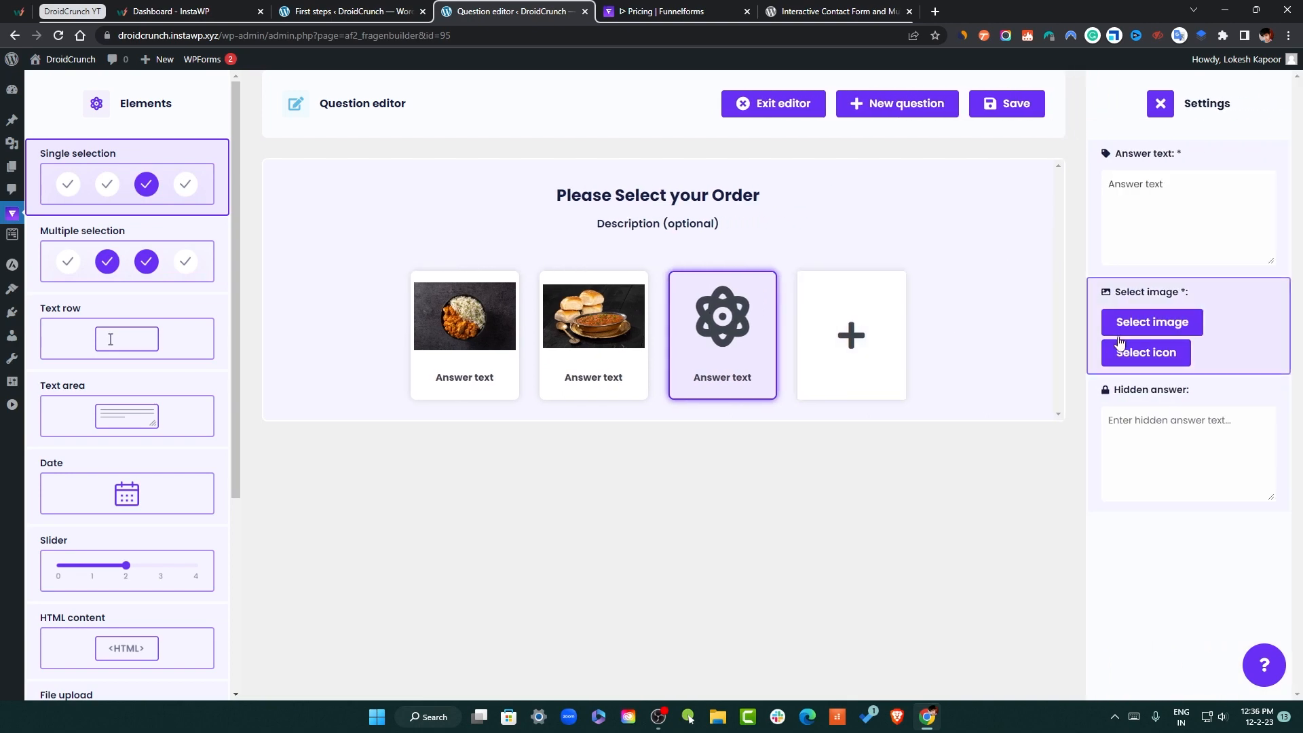
{"action": "left_click", "coordinate": [1119, 338]}
{"action": "left_click", "coordinate": [204, 234]}
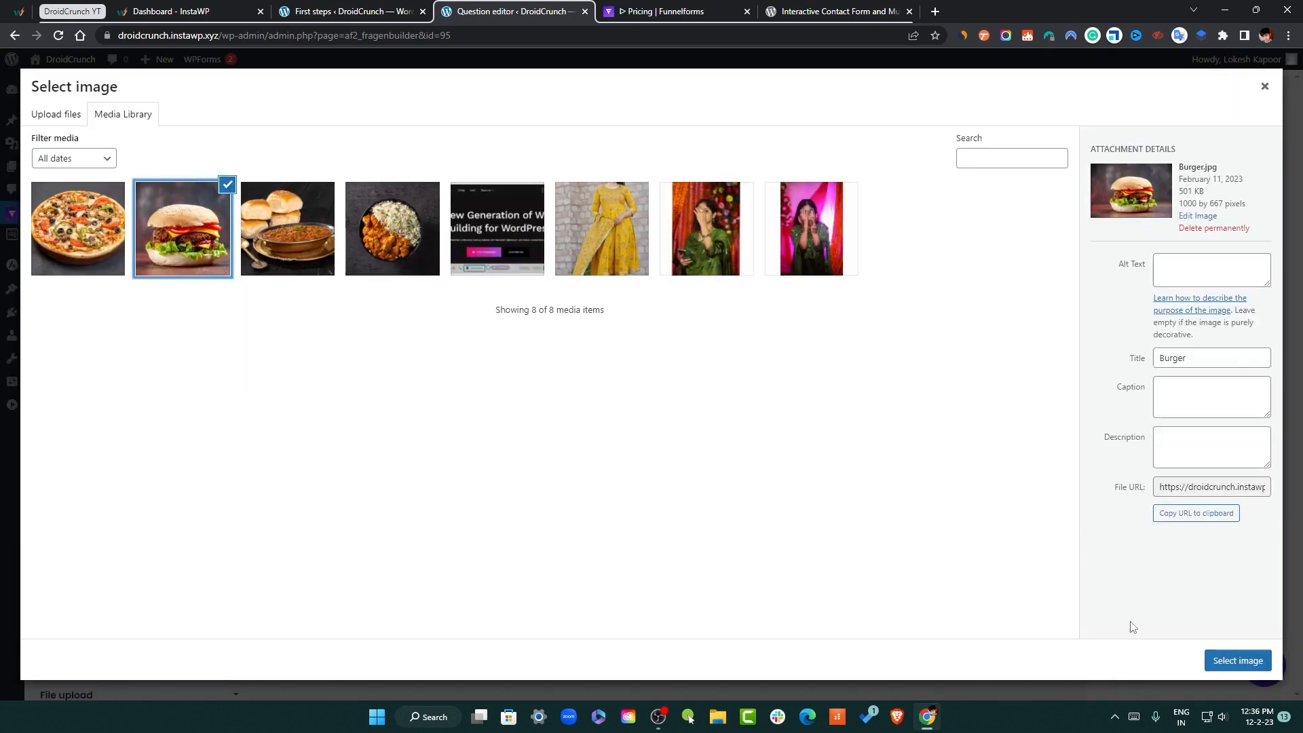
{"action": "left_click", "coordinate": [1253, 663]}
{"action": "left_click", "coordinate": [853, 335]}
{"action": "left_click", "coordinate": [919, 342]}
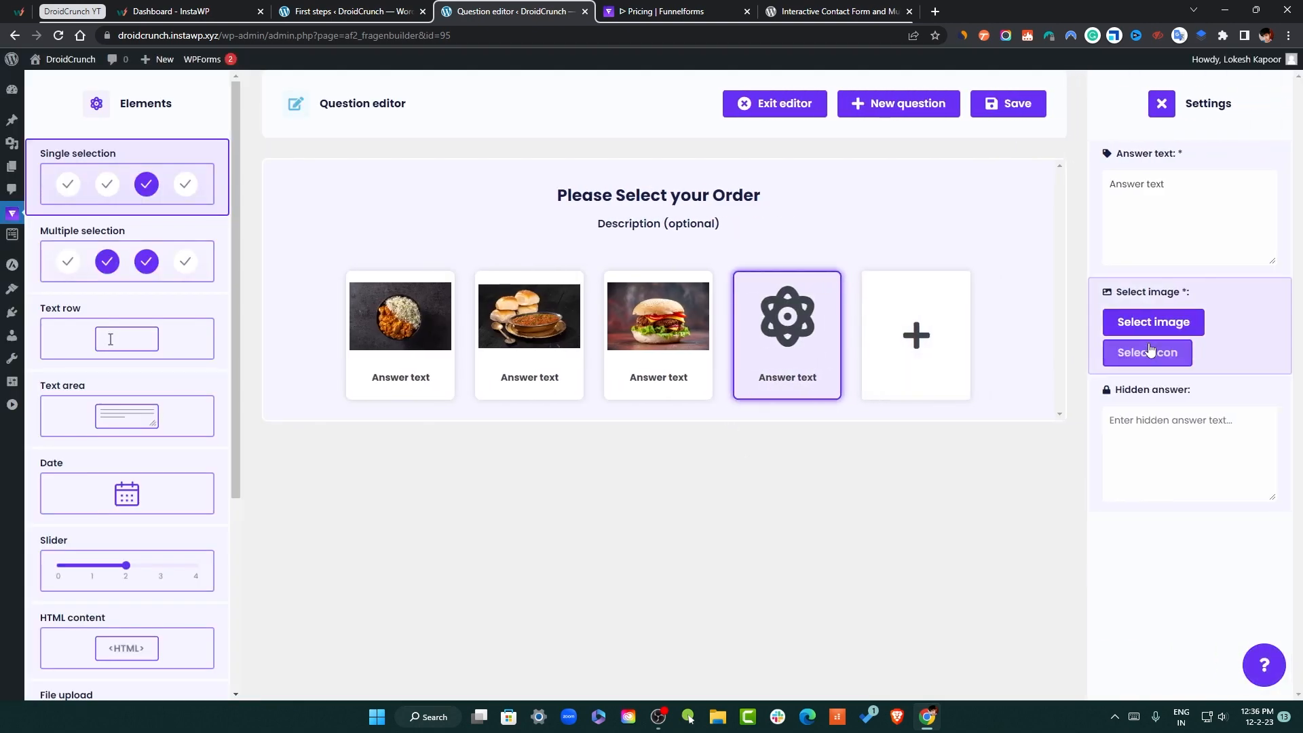
{"action": "left_click", "coordinate": [1148, 327]}
{"action": "left_click", "coordinate": [77, 228]}
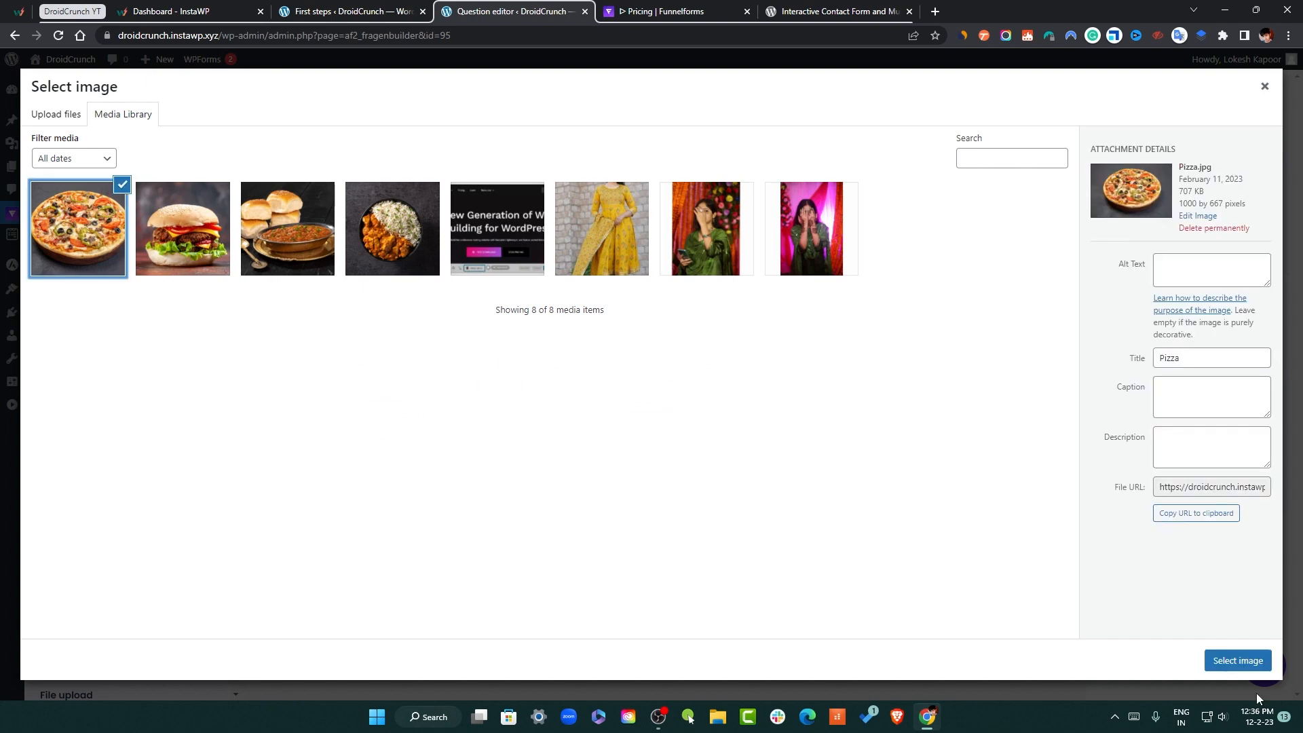
{"action": "left_click", "coordinate": [1238, 663]}
Label the first two answers 'Butter Chicken' and 'Pav Bhaji'
{"action": "left_click", "coordinate": [411, 375]}
{"action": "left_click", "coordinate": [1173, 216]}
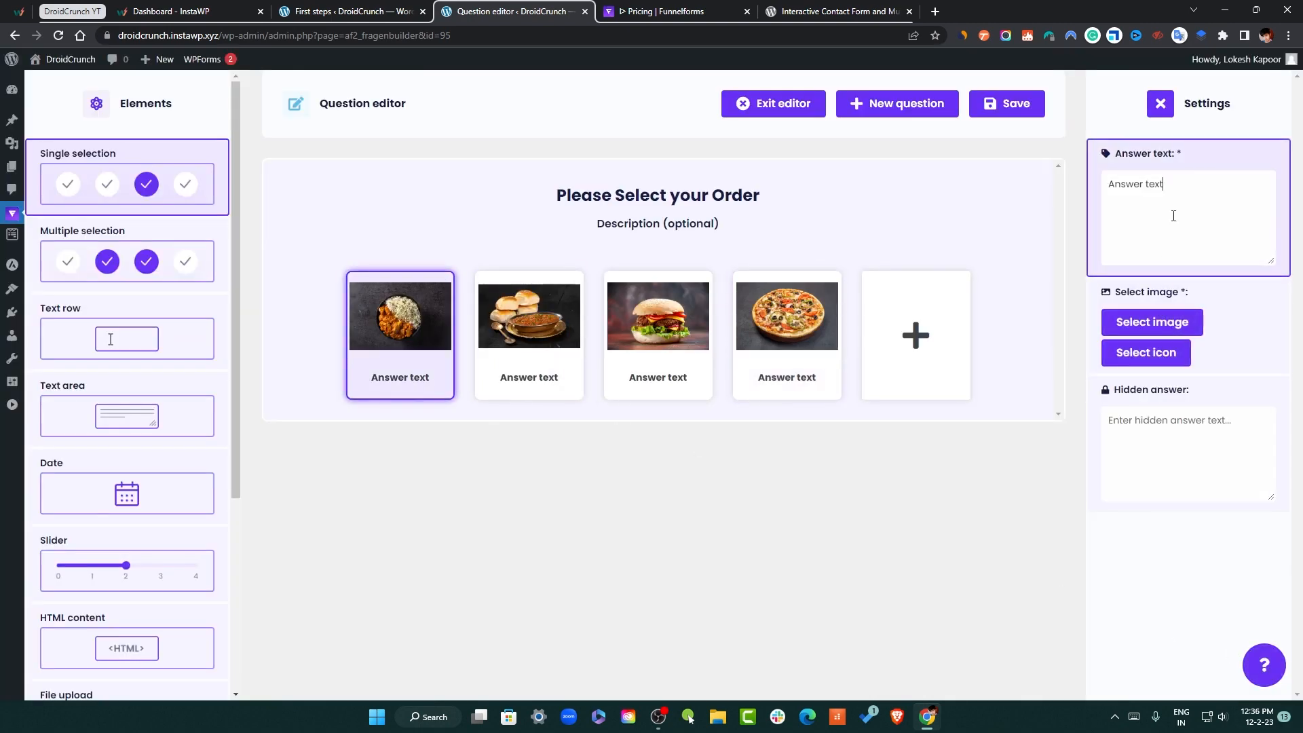
{"action": "key", "text": "ctrl+a"}
{"action": "type", "text": "Butter C h"}
{"action": "key", "text": "BackSpace"}
{"action": "key", "text": "BackSpace"}
{"action": "type", "text": "hicken"}
{"action": "left_click", "coordinate": [574, 281]}
{"action": "left_click", "coordinate": [1164, 175]}
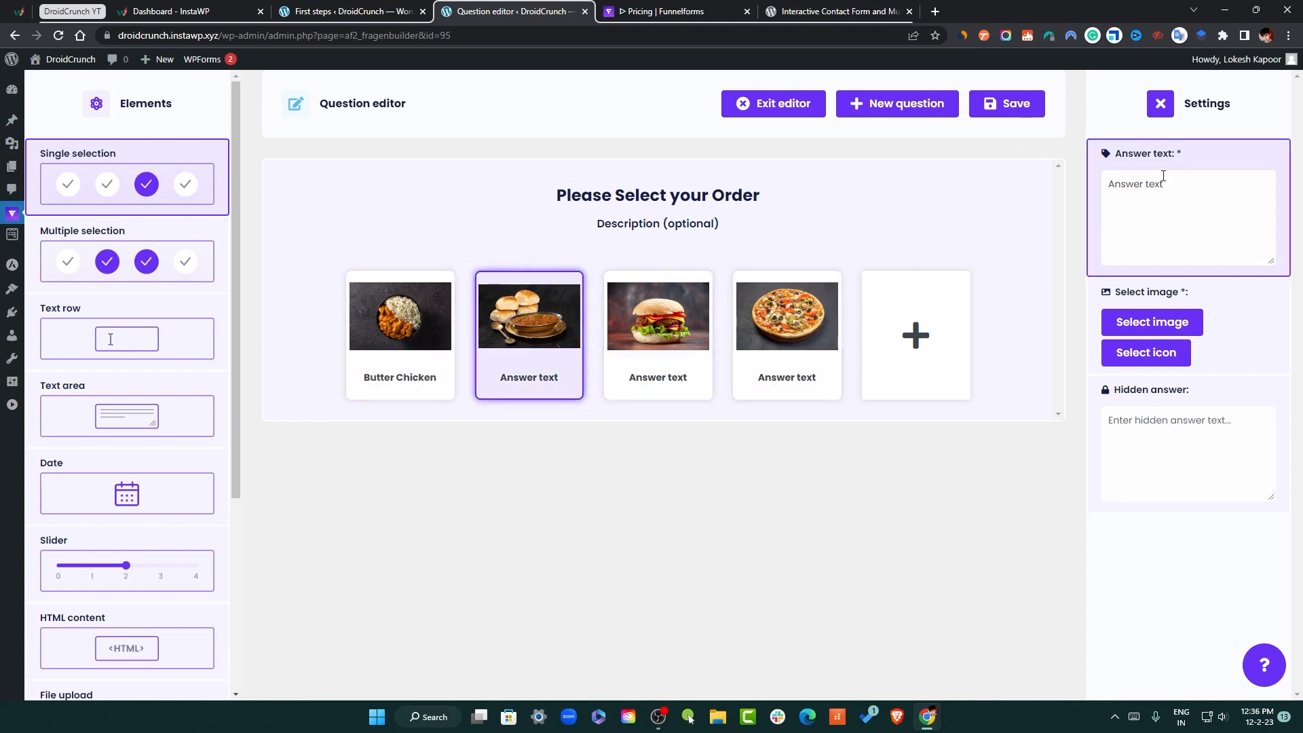
{"action": "key", "text": "ctrl+a"}
{"action": "type", "text": "Pav BHhaji"}
Label the third and fourth answers 'Burger' and 'Pizza'
{"action": "left_click", "coordinate": [658, 325]}
{"action": "left_click", "coordinate": [1144, 202]}
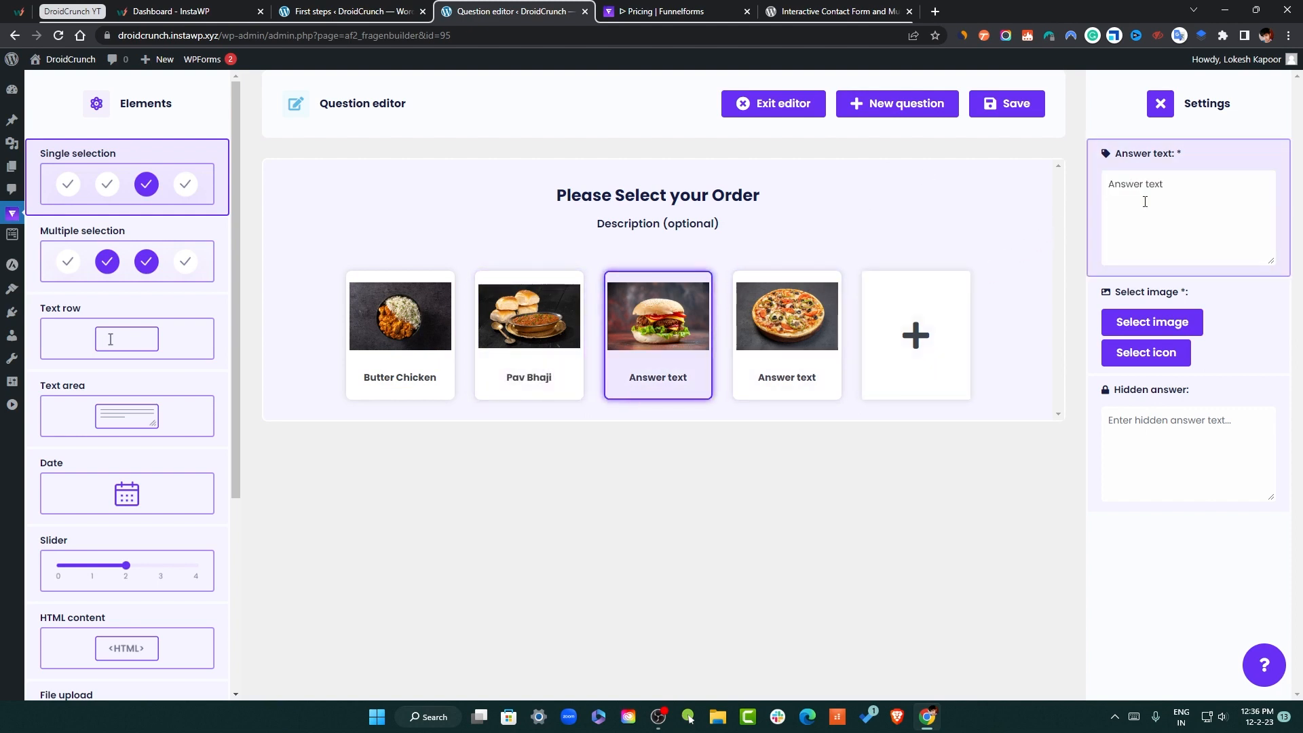
{"action": "key", "text": "ctrl+a"}
{"action": "type", "text": "Bur"}
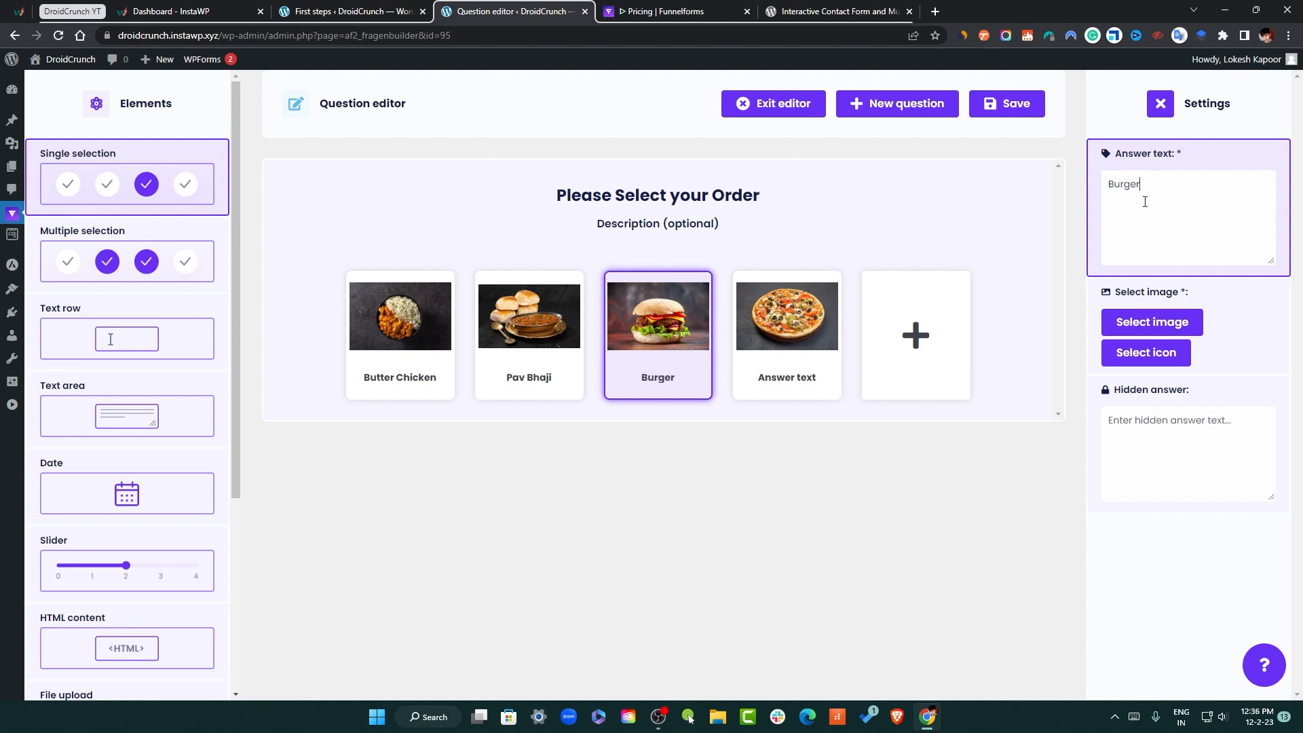
{"action": "type", "text": "ger"}
{"action": "left_click", "coordinate": [788, 325]}
{"action": "left_click", "coordinate": [1217, 209]}
{"action": "key", "text": "ctrl+a"}
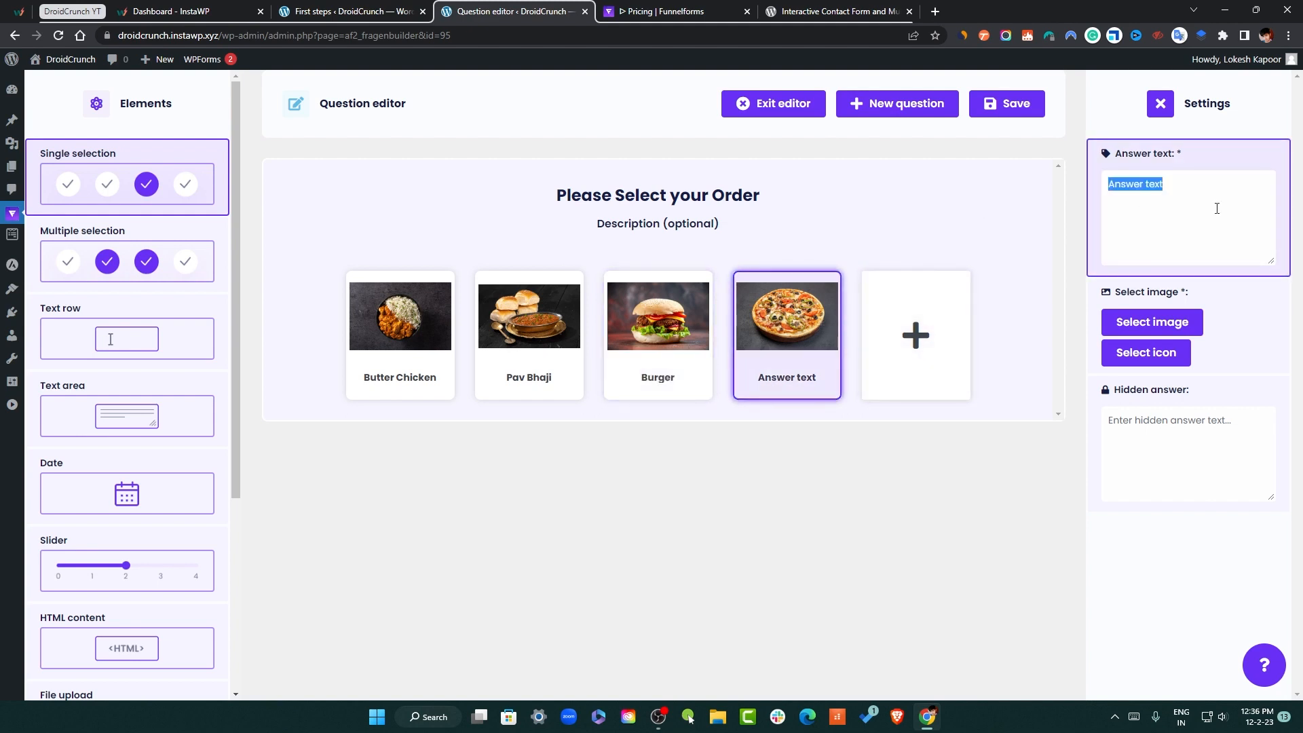
{"action": "type", "text": "Pizz"}
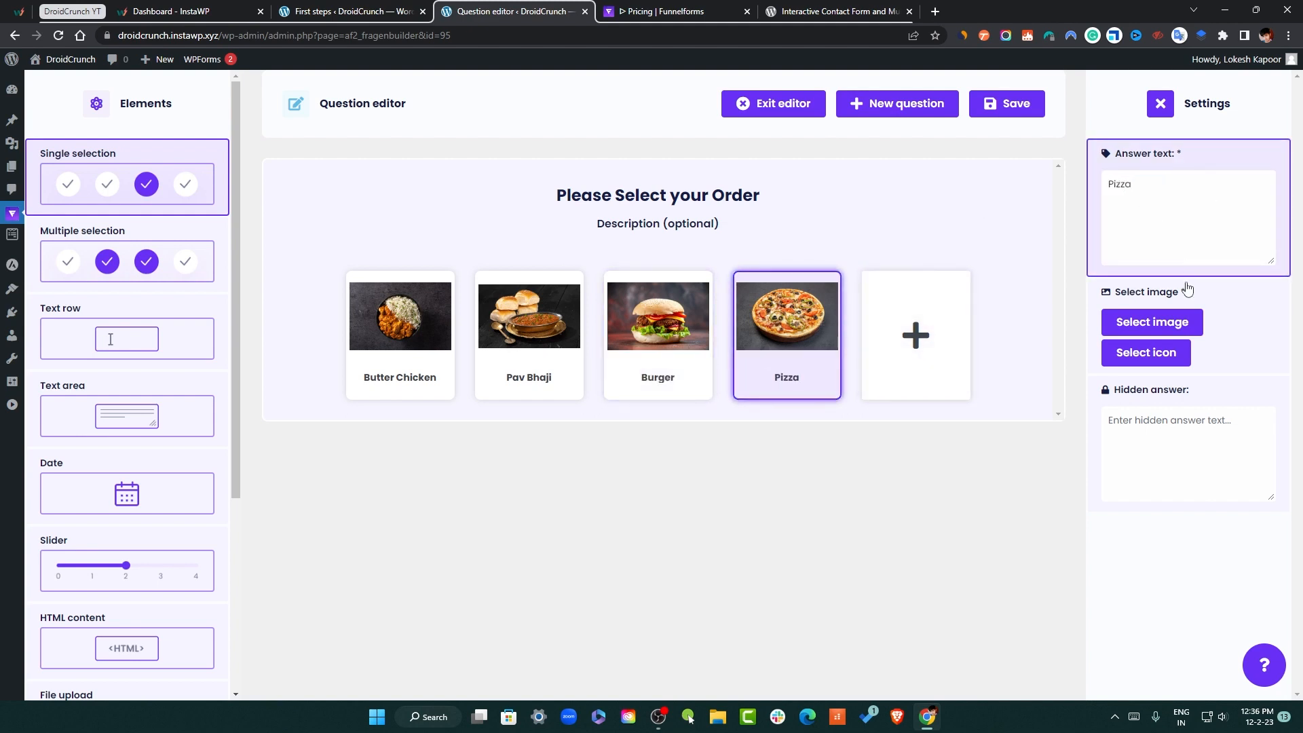
{"action": "type", "text": "a"}
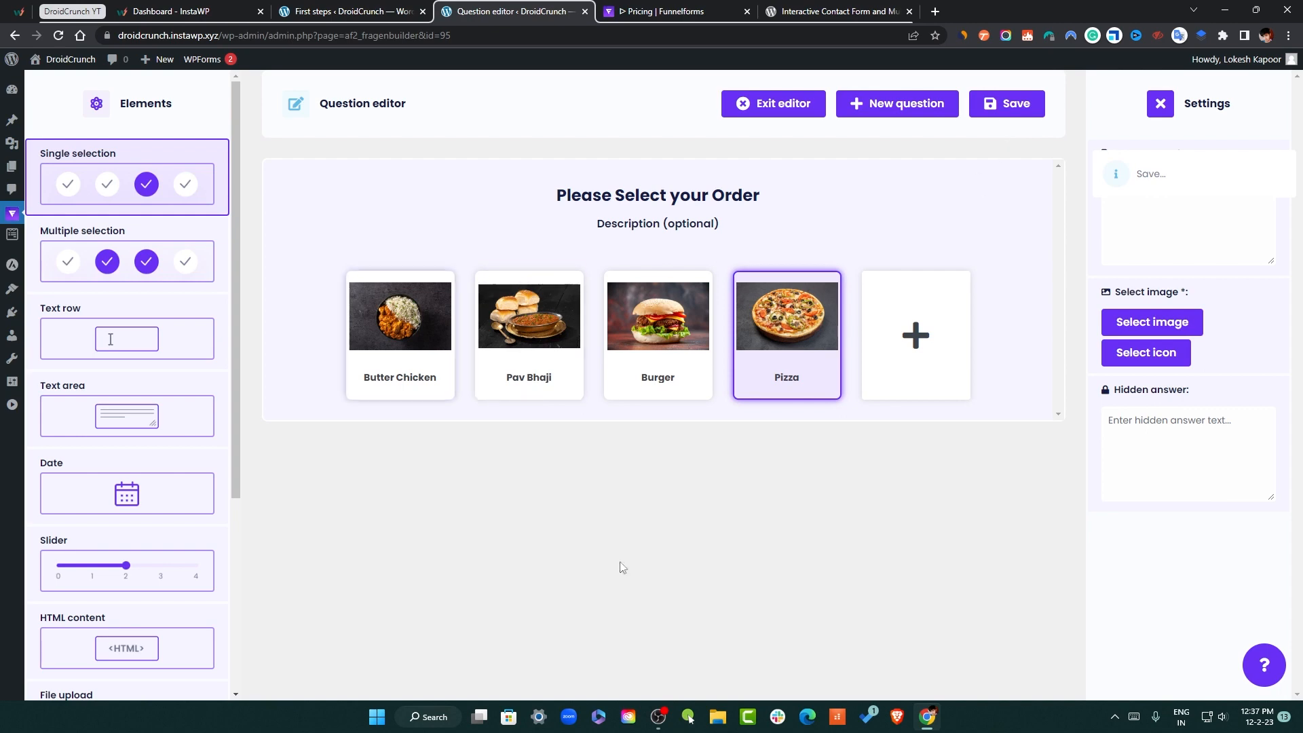
Create a new question containing a Text area element
{"action": "mouse_move", "coordinate": [12, 213]}
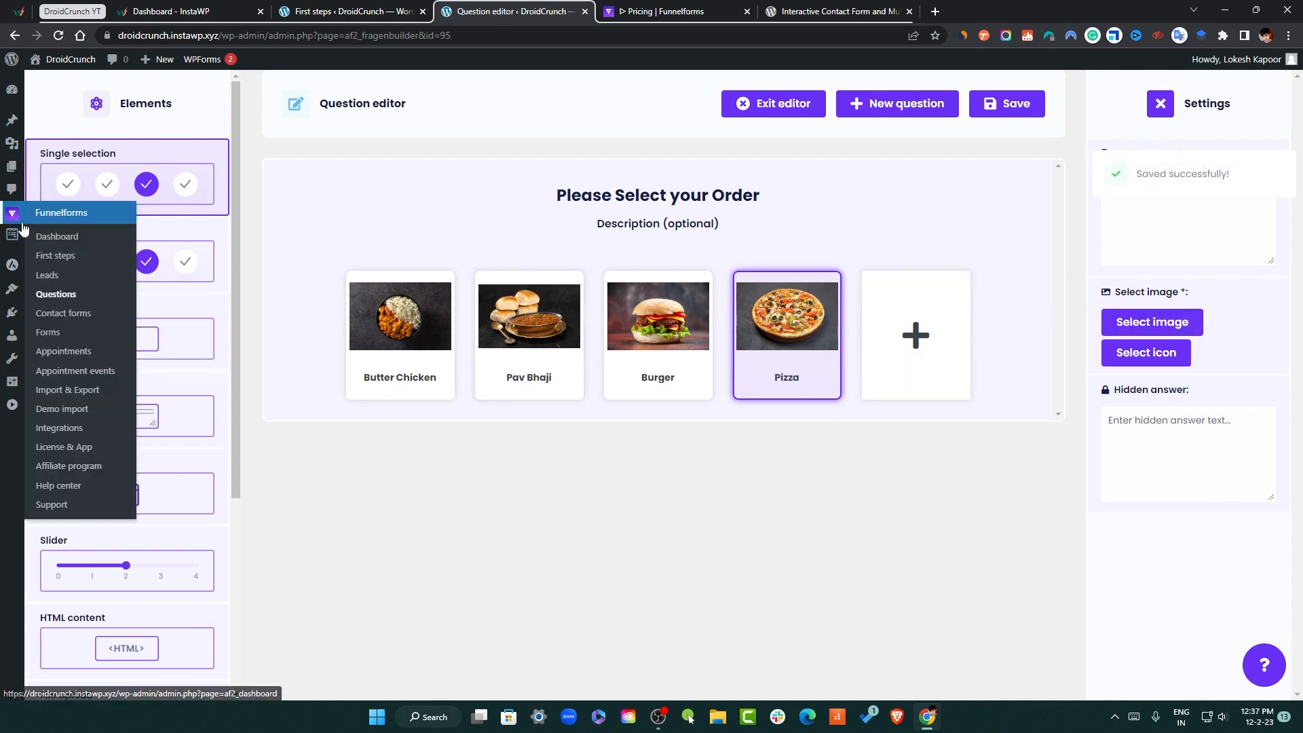
{"action": "left_click", "coordinate": [49, 285]}
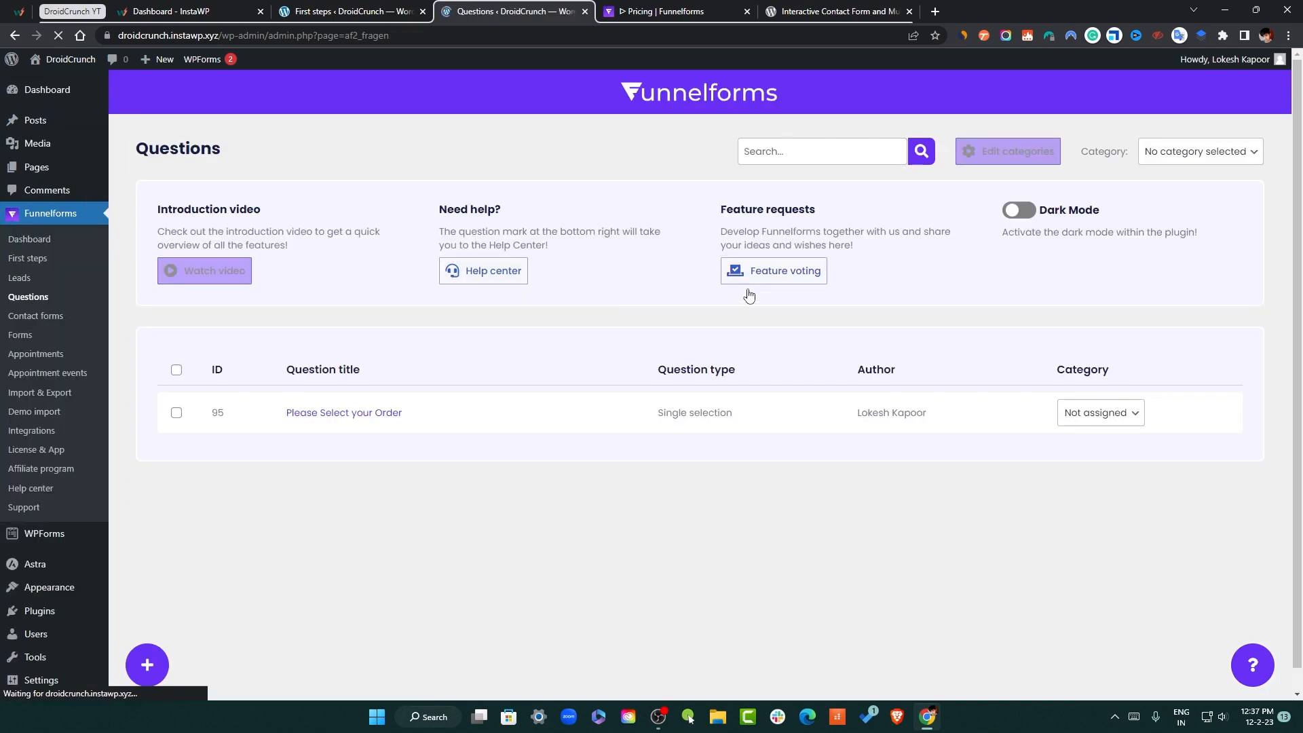
{"action": "left_click", "coordinate": [162, 650]}
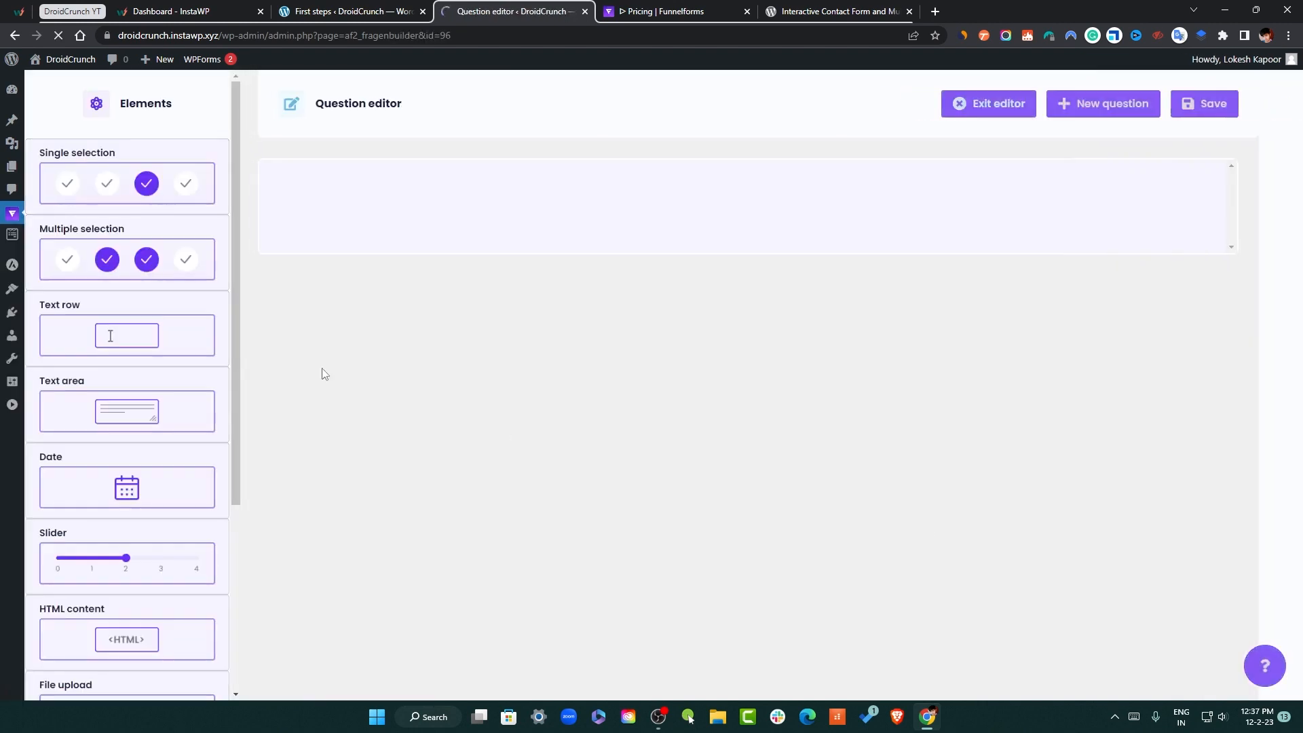
{"action": "left_click", "coordinate": [146, 422]}
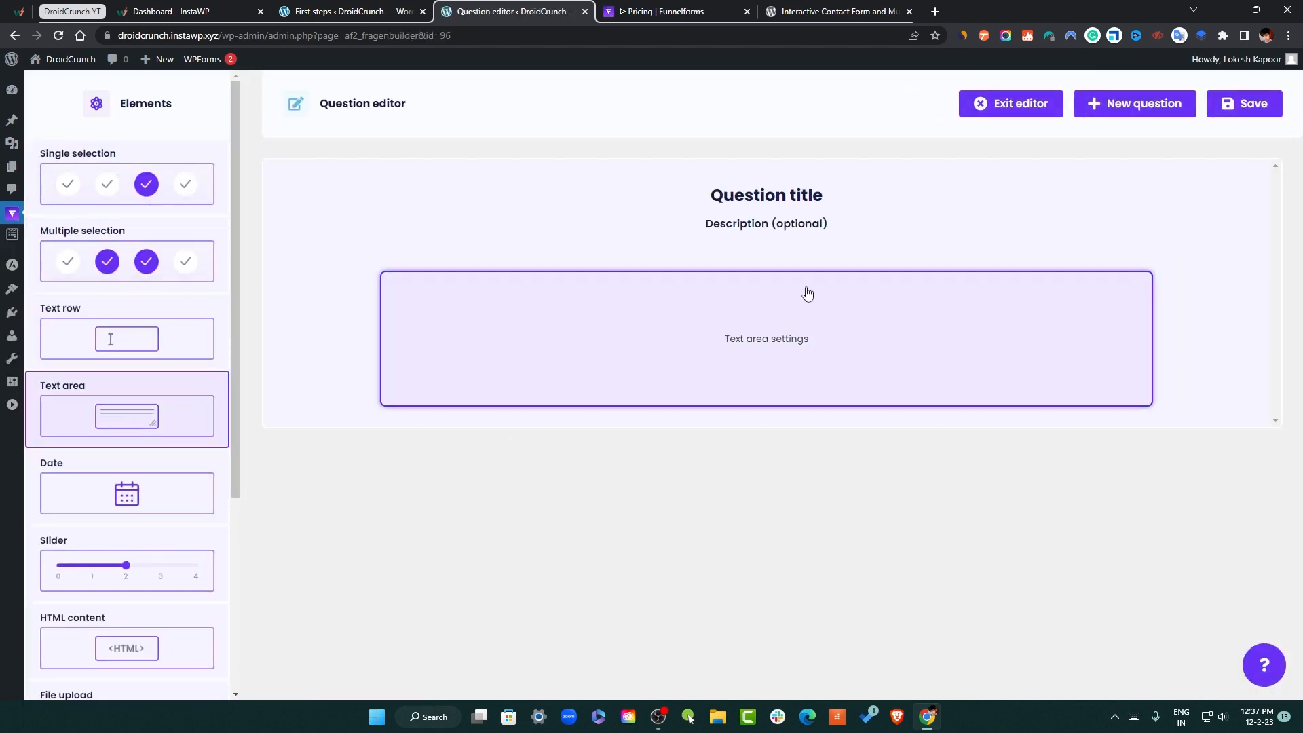
Title the text-area question 'From where do you belong?'
{"action": "left_click", "coordinate": [769, 196]}
{"action": "left_click", "coordinate": [1213, 217]}
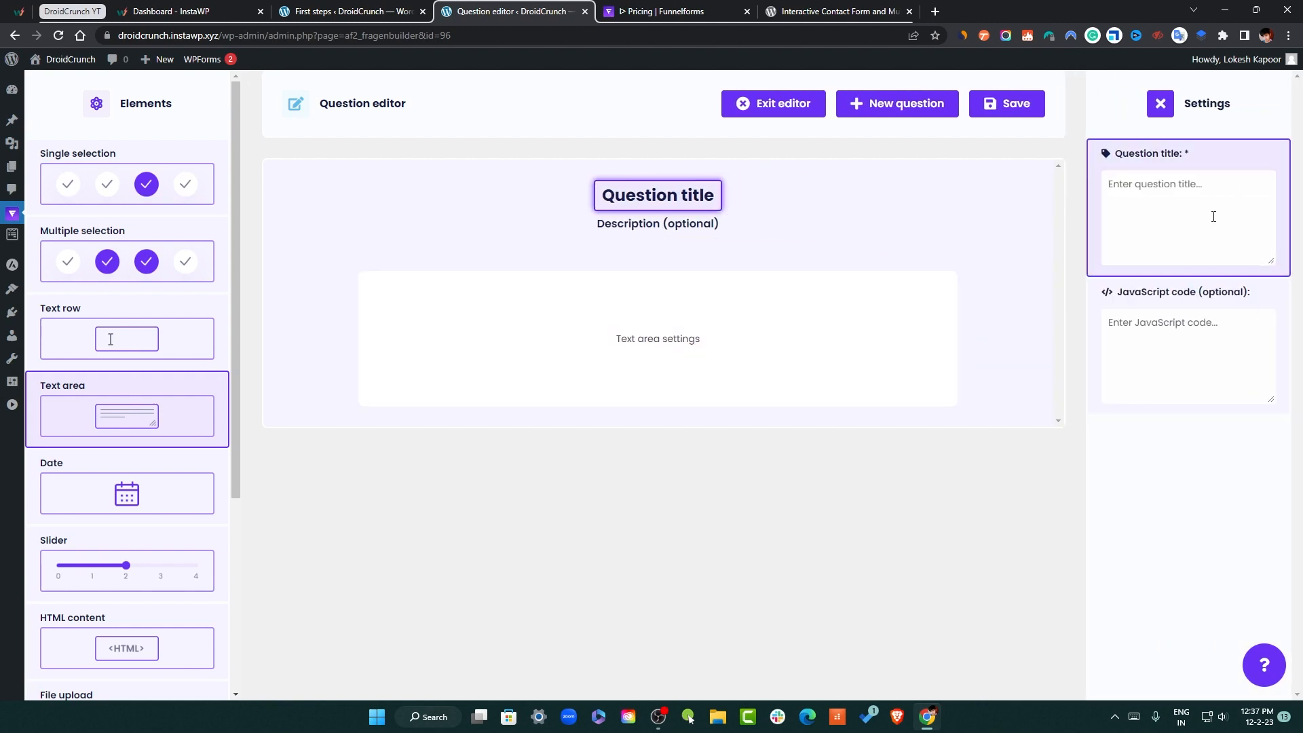
{"action": "type", "text": "Wh"}
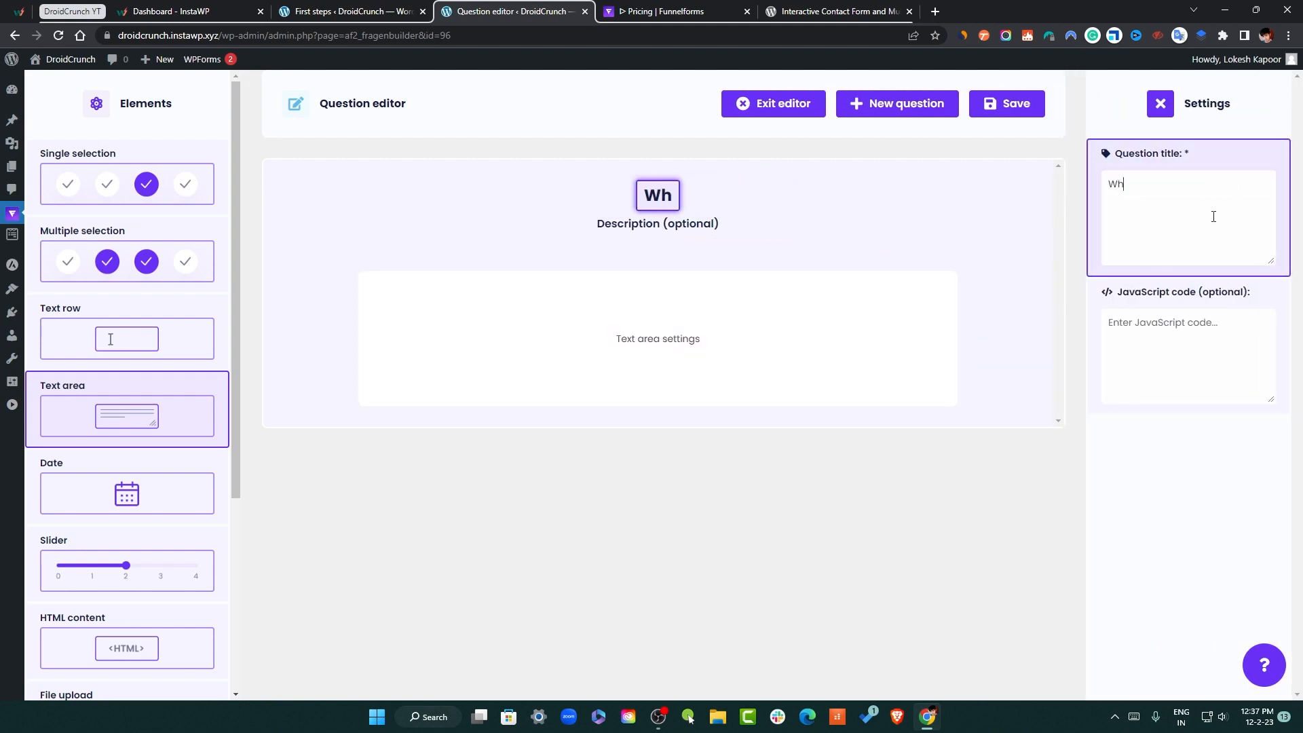
{"action": "key", "text": "BackSpace"}
{"action": "key", "text": "BackSpace"}
{"action": "type", "text": "From h"}
{"action": "key", "text": "BackSpace"}
{"action": "type", "text": "where do yuou"}
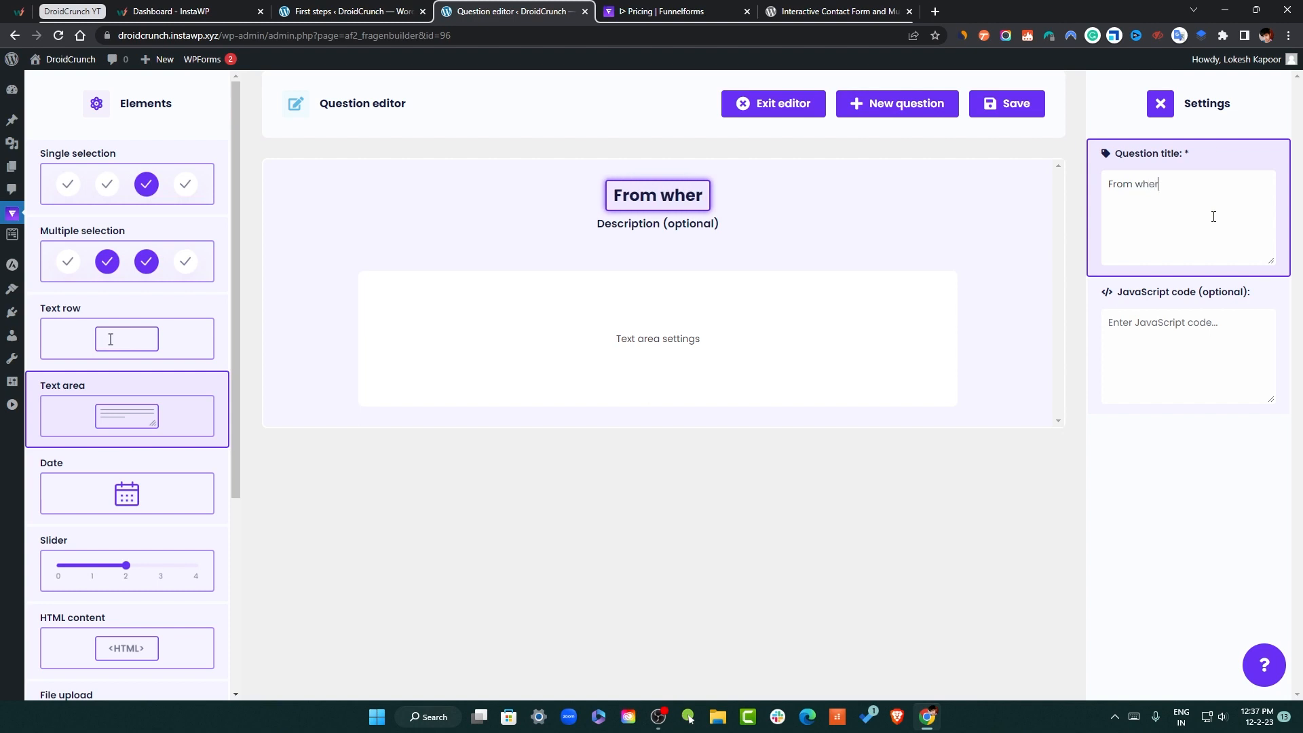
{"action": "key", "text": "BackSpace"}
{"action": "key", "text": "BackSpace"}
{"action": "key", "text": "BackSpace"}
{"action": "type", "text": "ou belong?"}
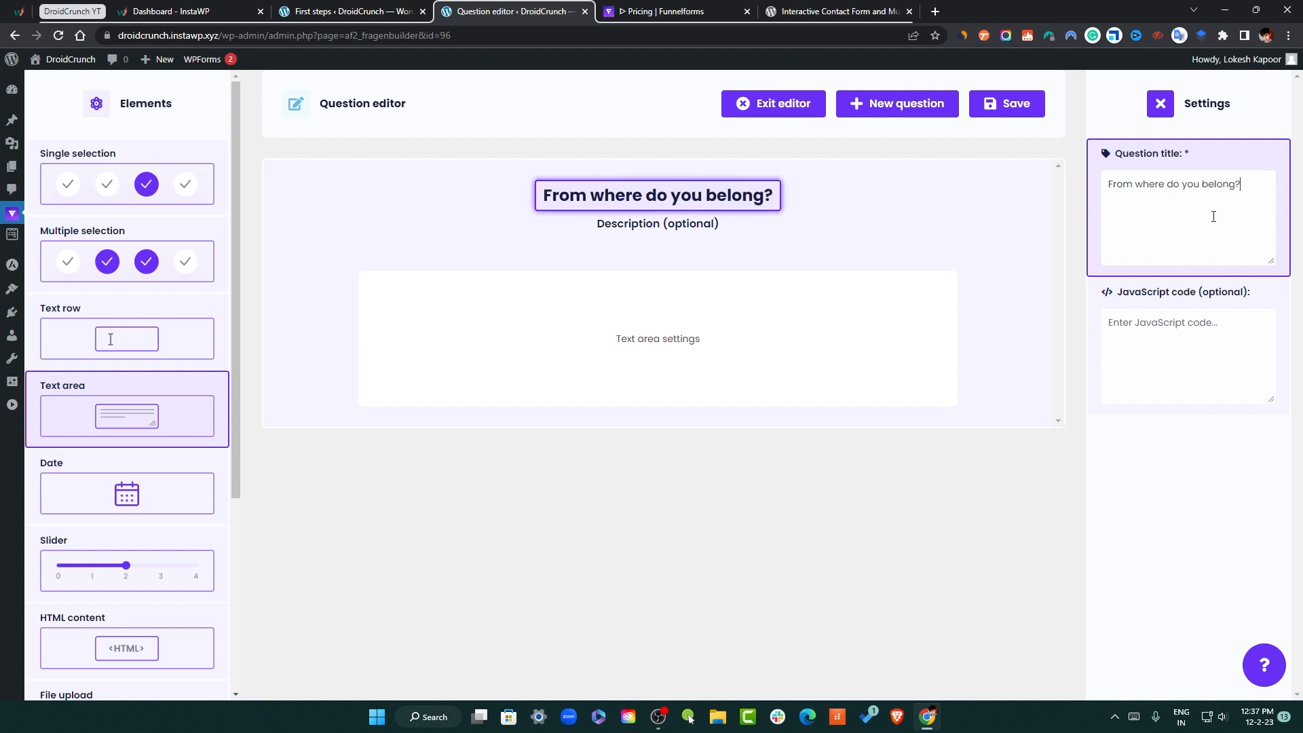
{"action": "left_click", "coordinate": [860, 317]}
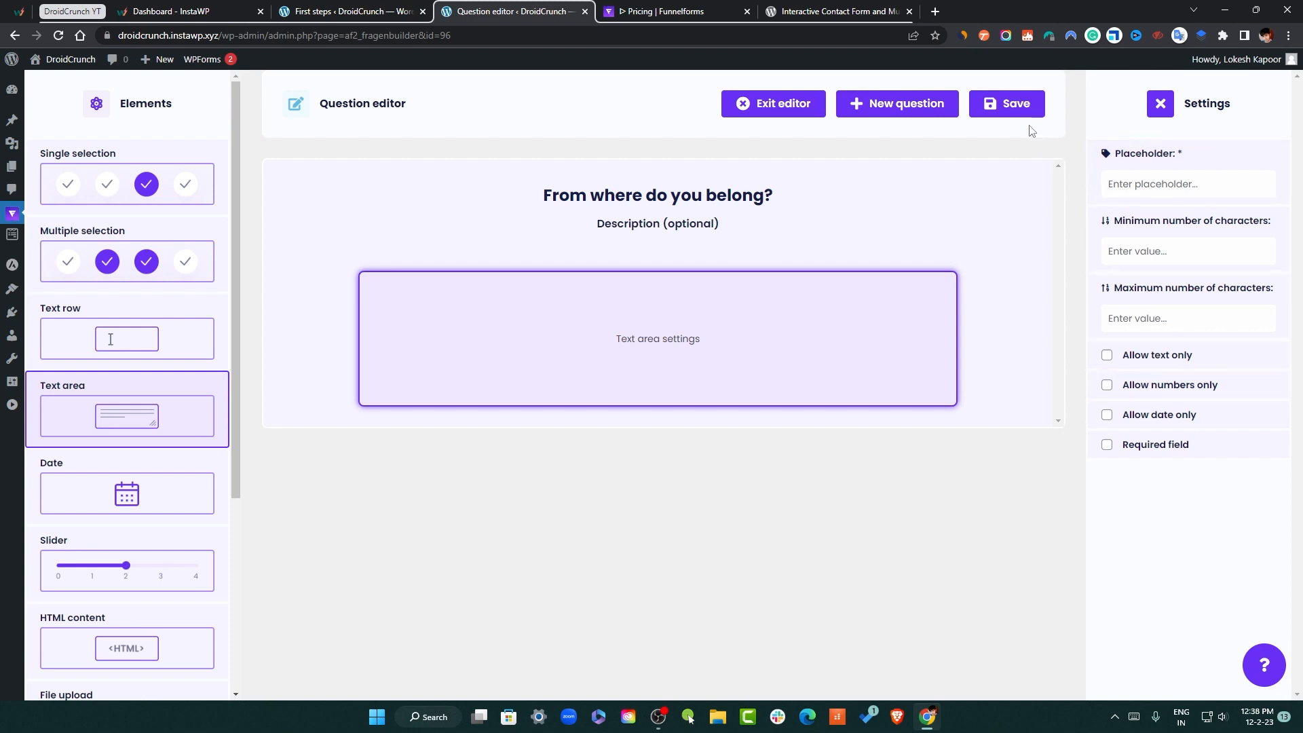
Save the 'From where do you belong?' text-area question
{"action": "left_click", "coordinate": [1018, 107]}
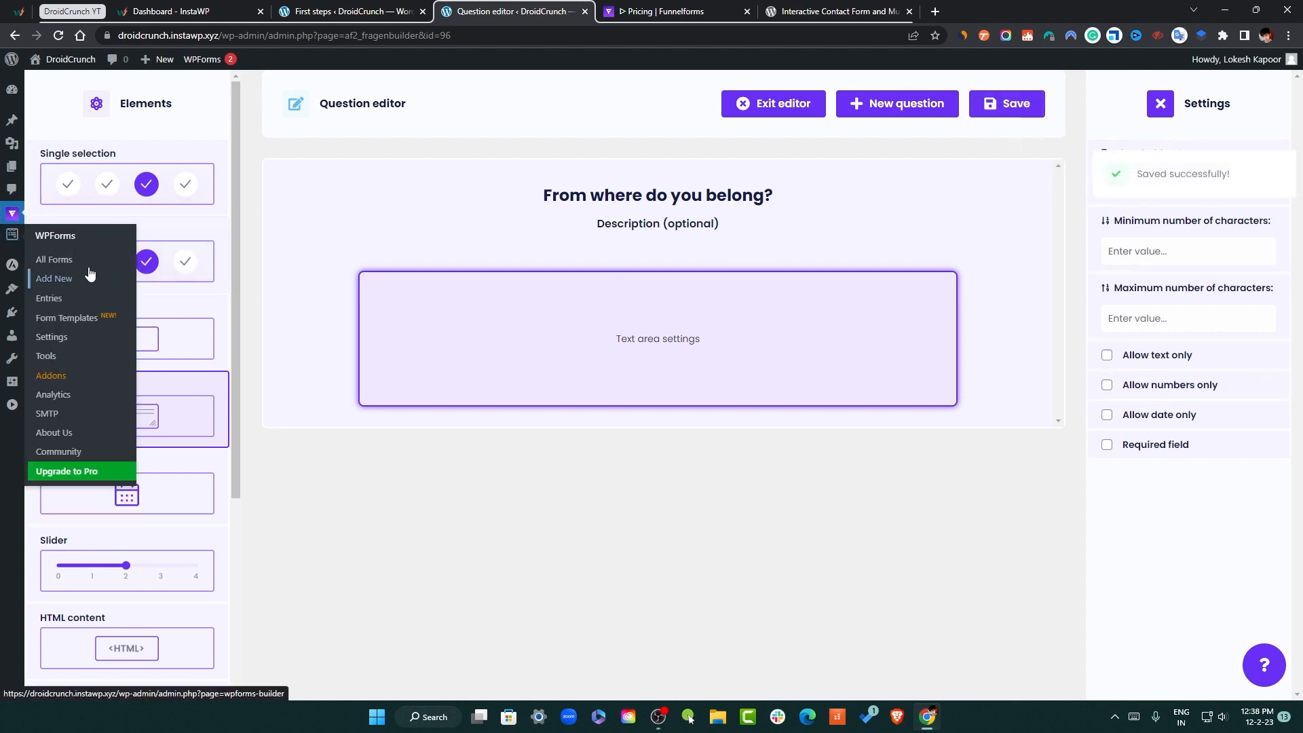
Create a new contact form from the Funnelforms Contact forms list
{"action": "mouse_move", "coordinate": [13, 217]}
{"action": "left_click", "coordinate": [76, 311]}
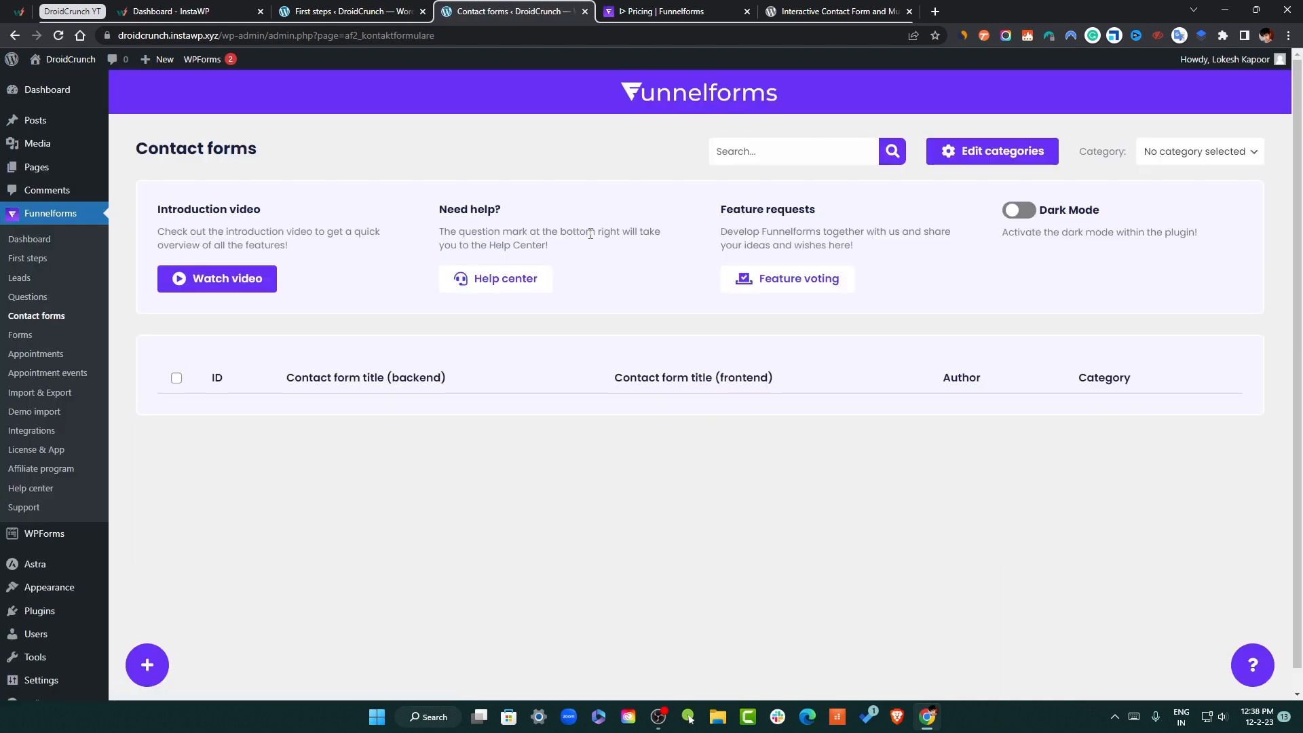
{"action": "left_click", "coordinate": [147, 663]}
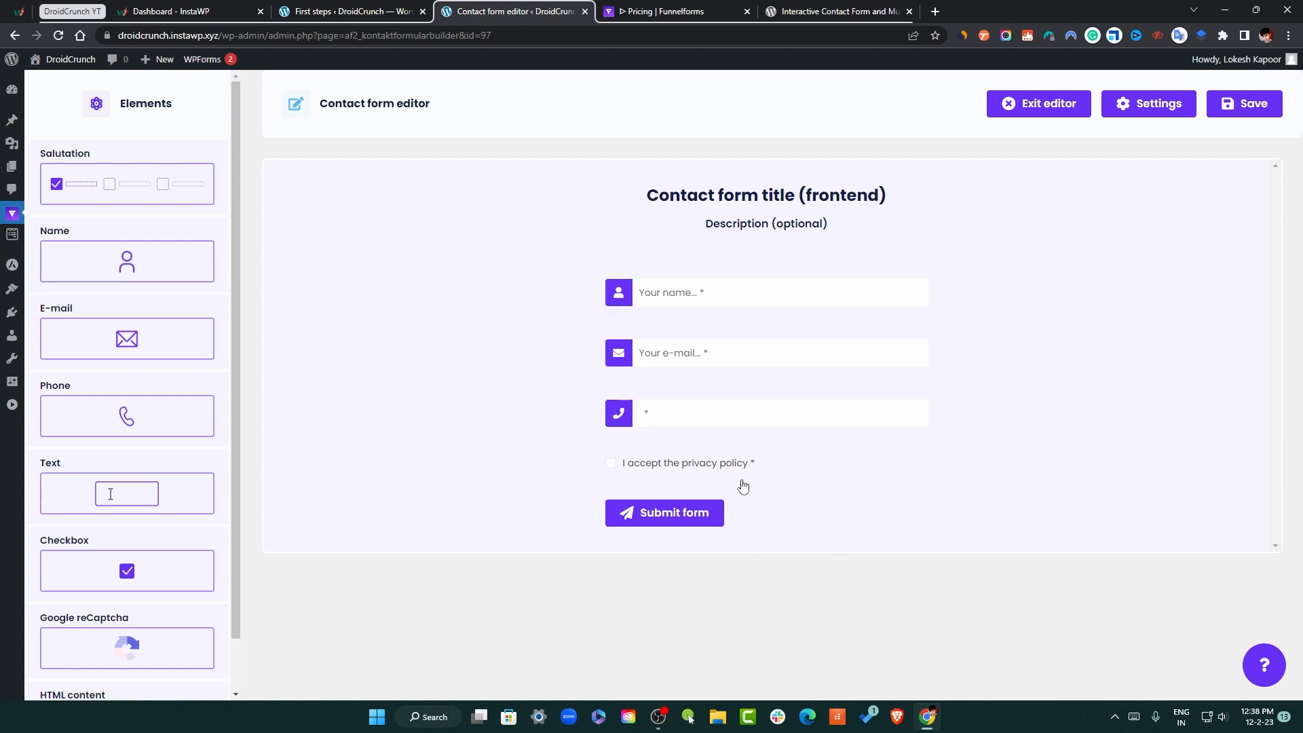
{"action": "mouse_move", "coordinate": [12, 213]}
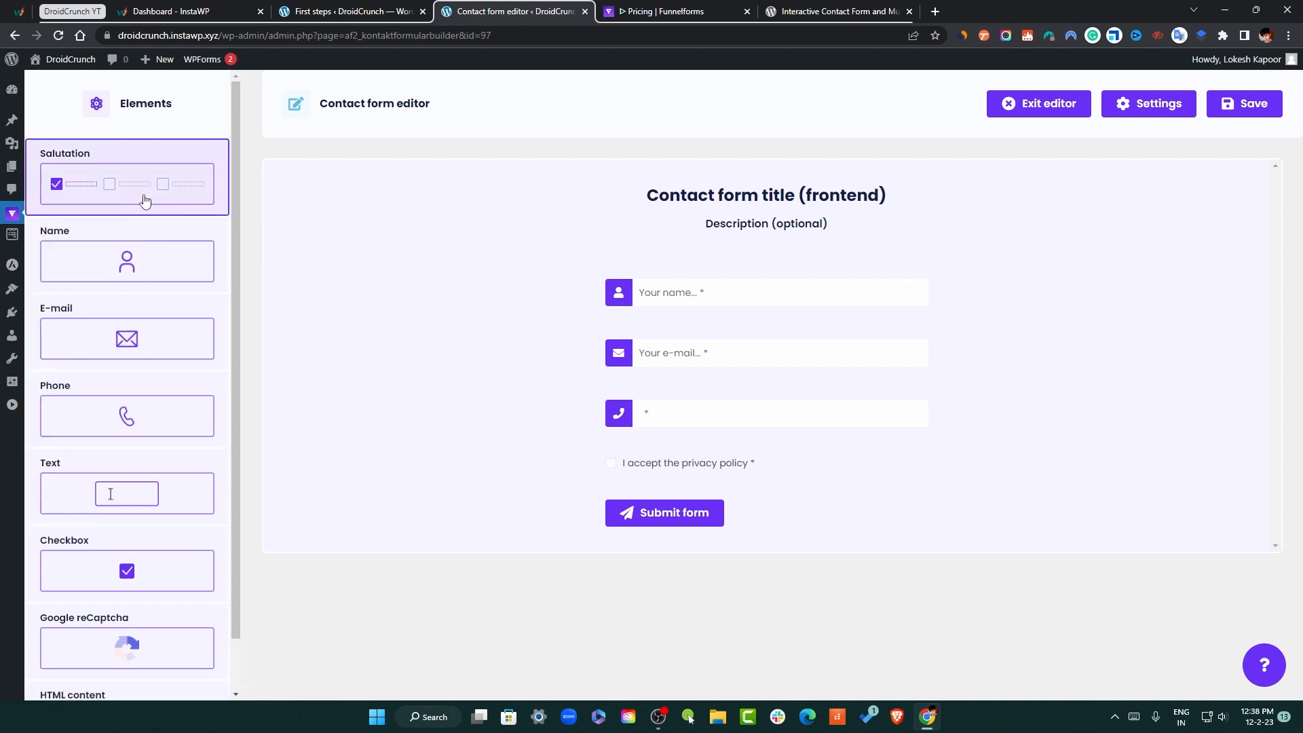
Browse the contact form editor's Elements sidebar and return to its top
{"action": "scroll", "coordinate": [136, 247], "scroll_direction": "down", "scroll_amount": 1}
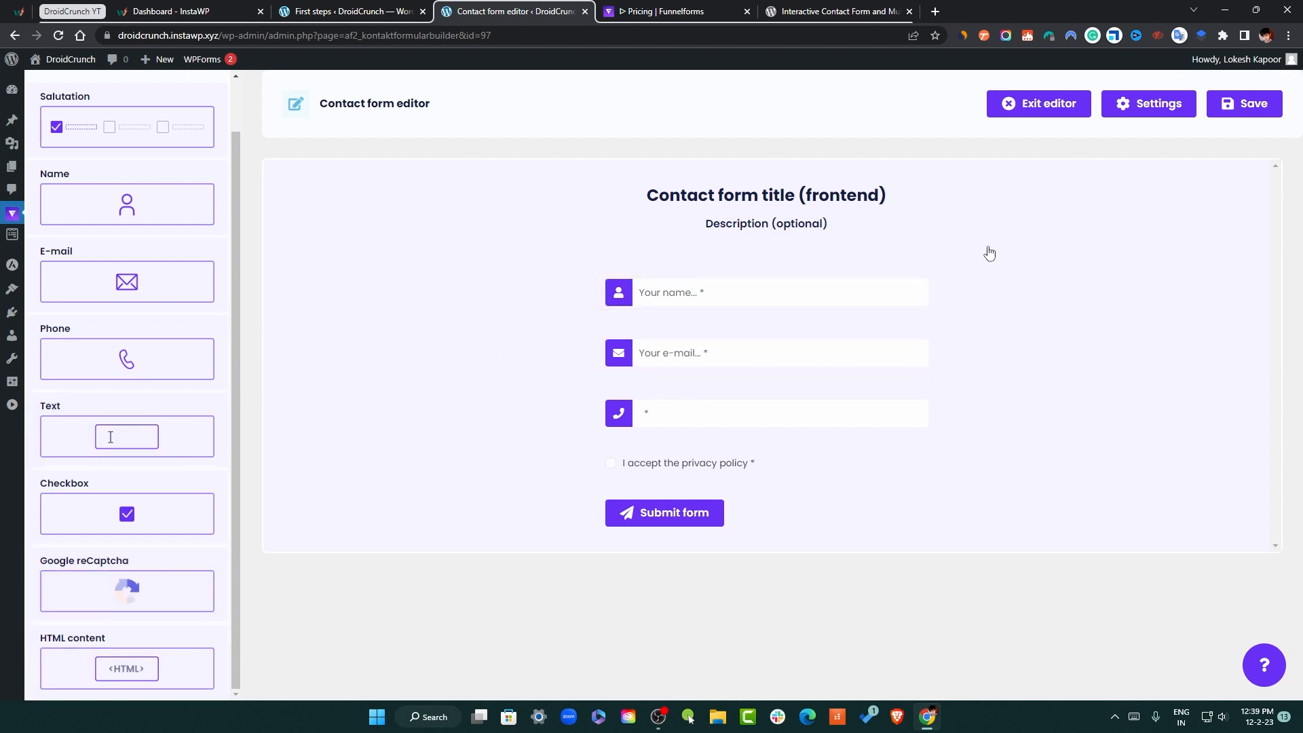
{"action": "scroll", "coordinate": [136, 271], "scroll_direction": "up", "scroll_amount": 1}
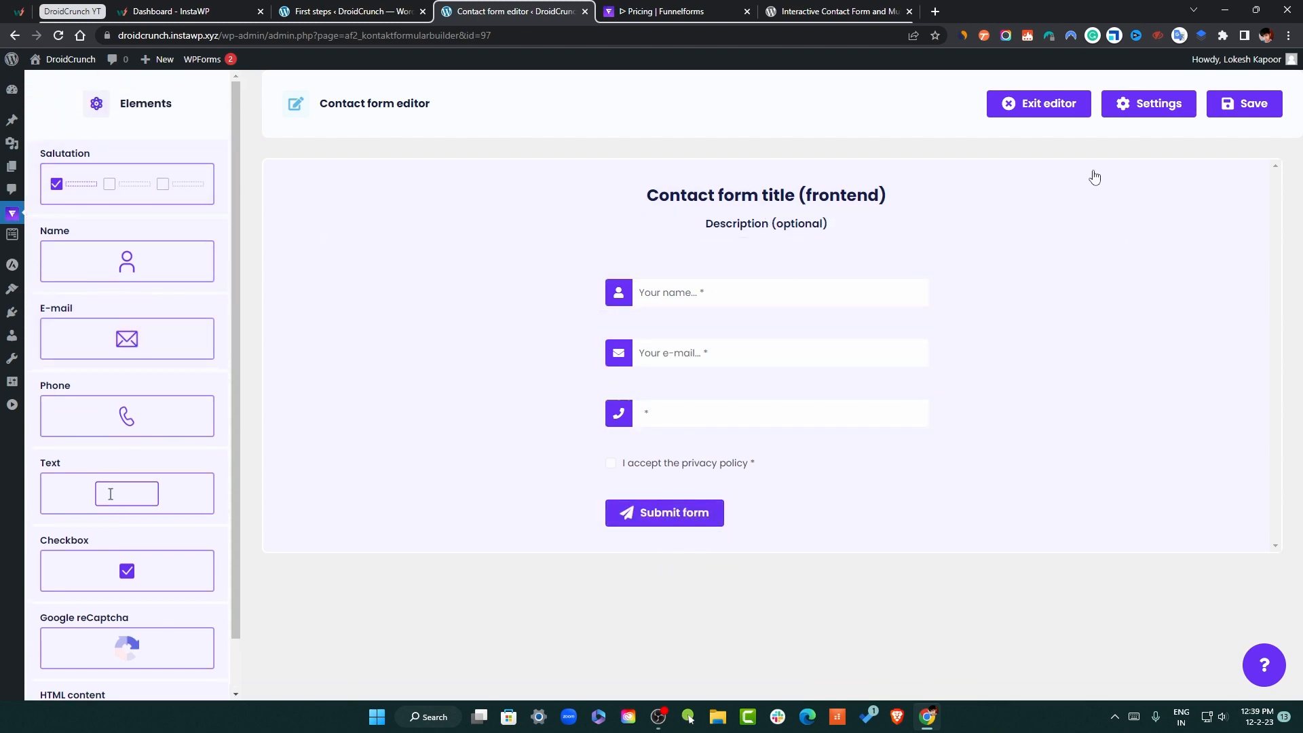
Enter 'My First Contact Form' as the contact form's frontend title, correcting typos
{"action": "left_click", "coordinate": [762, 204]}
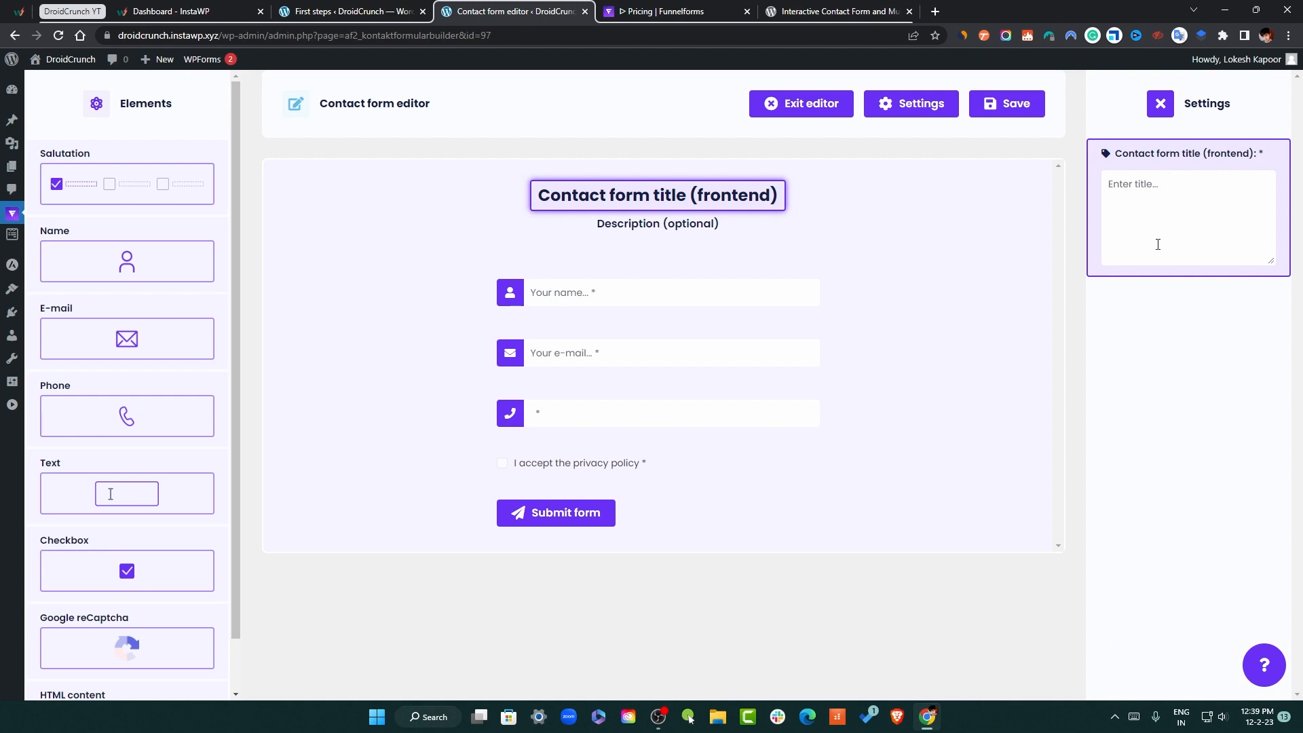
{"action": "type", "text": "My First "}
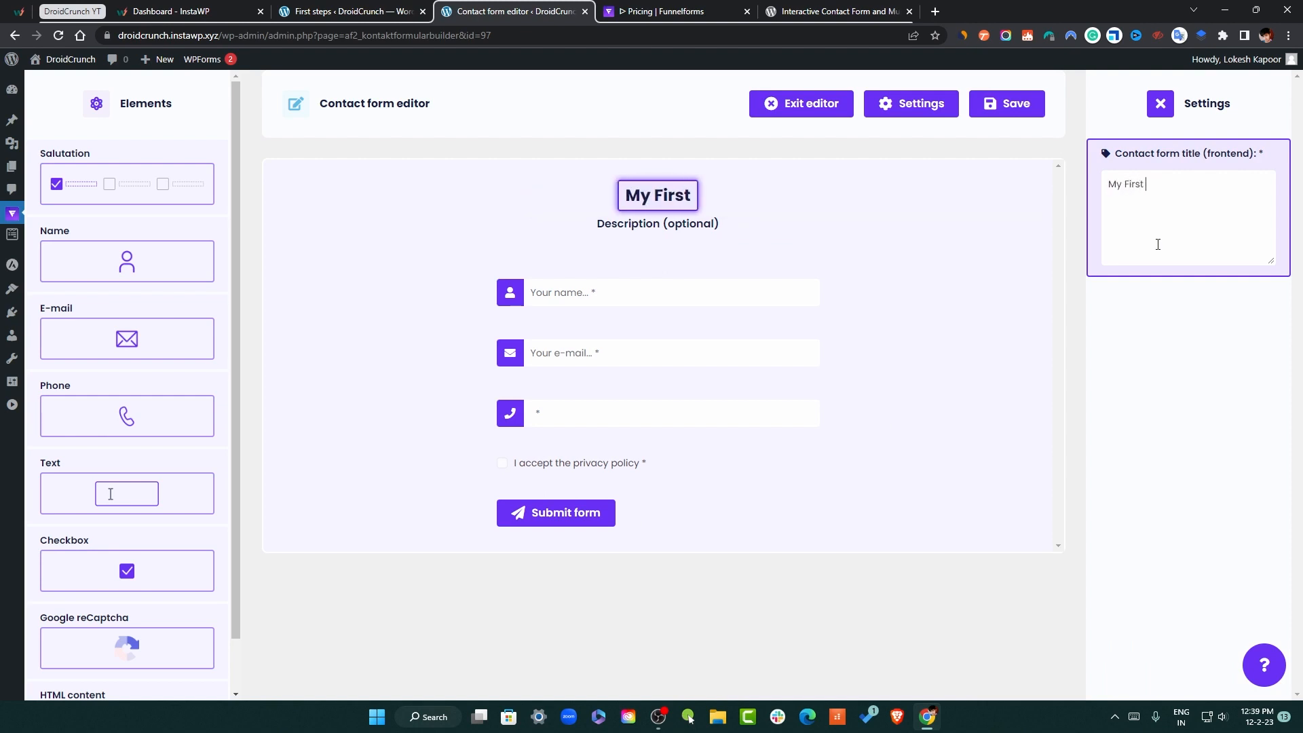
{"action": "type", "text": "Conac"}
{"action": "key", "text": "BackSpace"}
{"action": "key", "text": "BackSpace"}
{"action": "type", "text": "ta"}
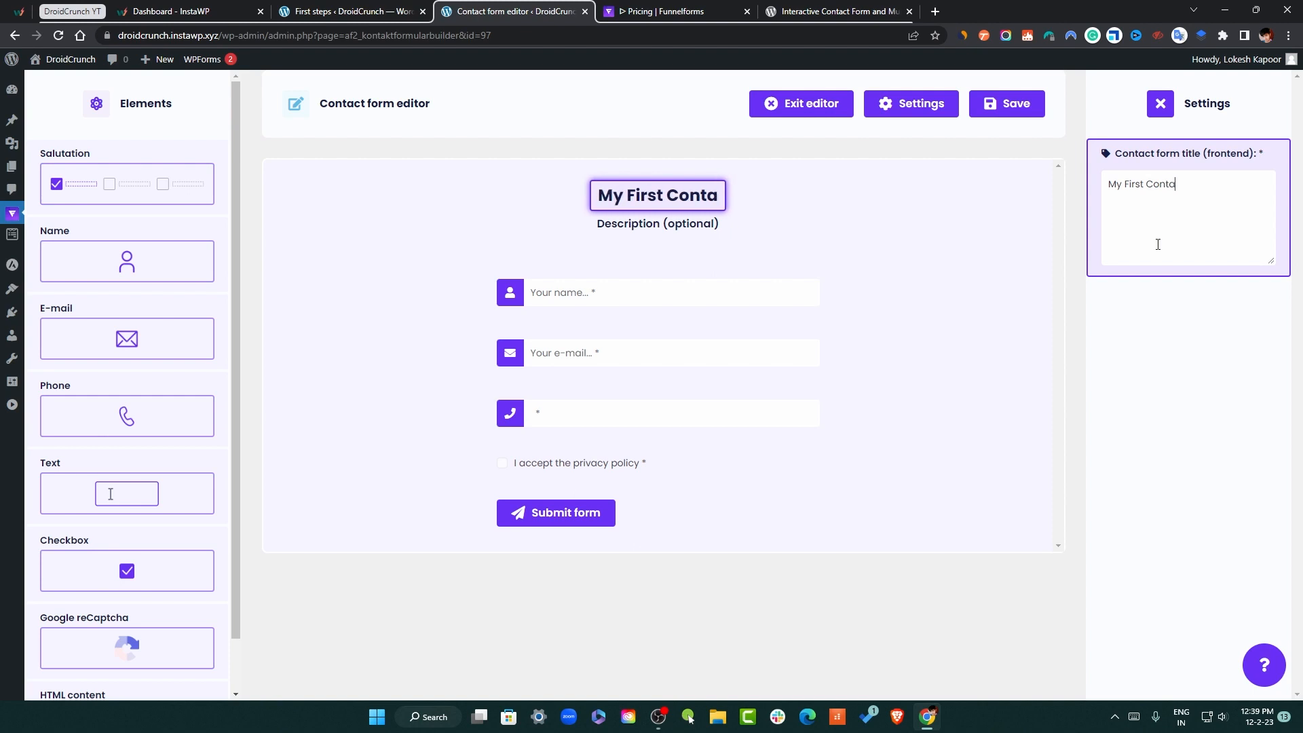
{"action": "type", "text": "ct Form"}
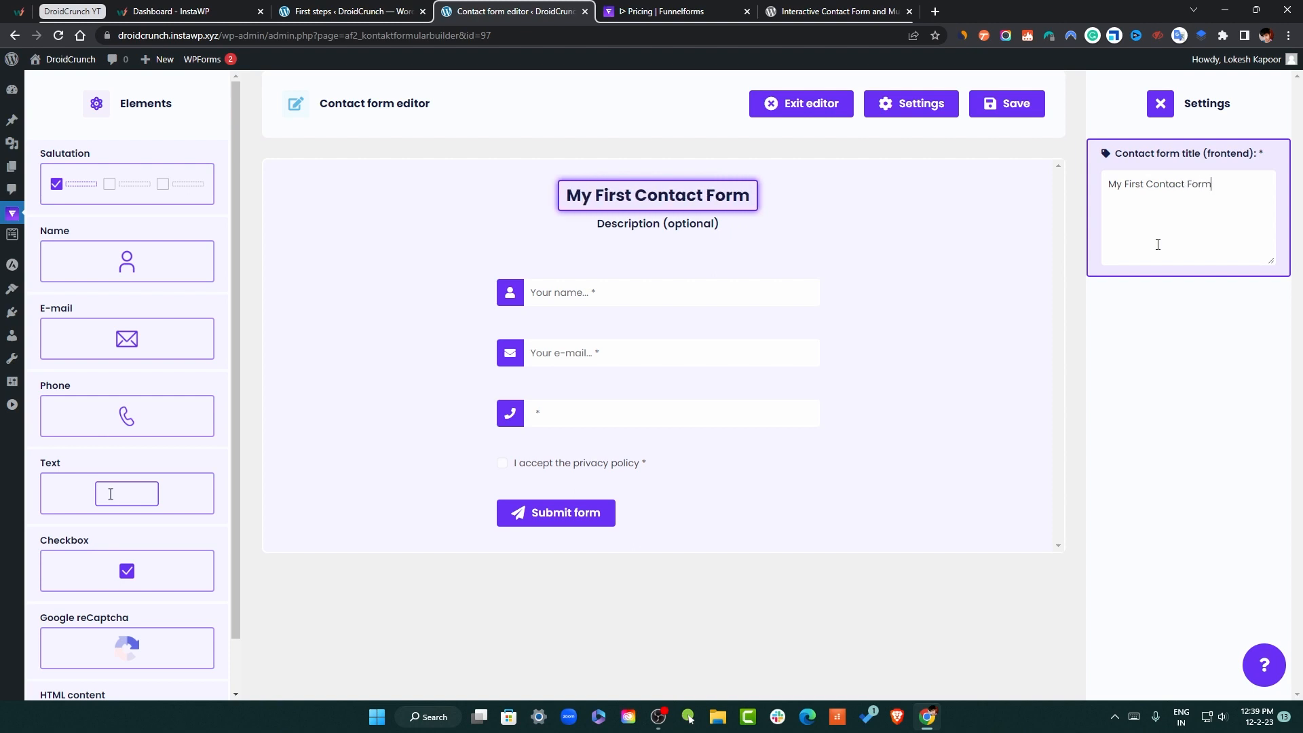
{"action": "type", "text": " (real"}
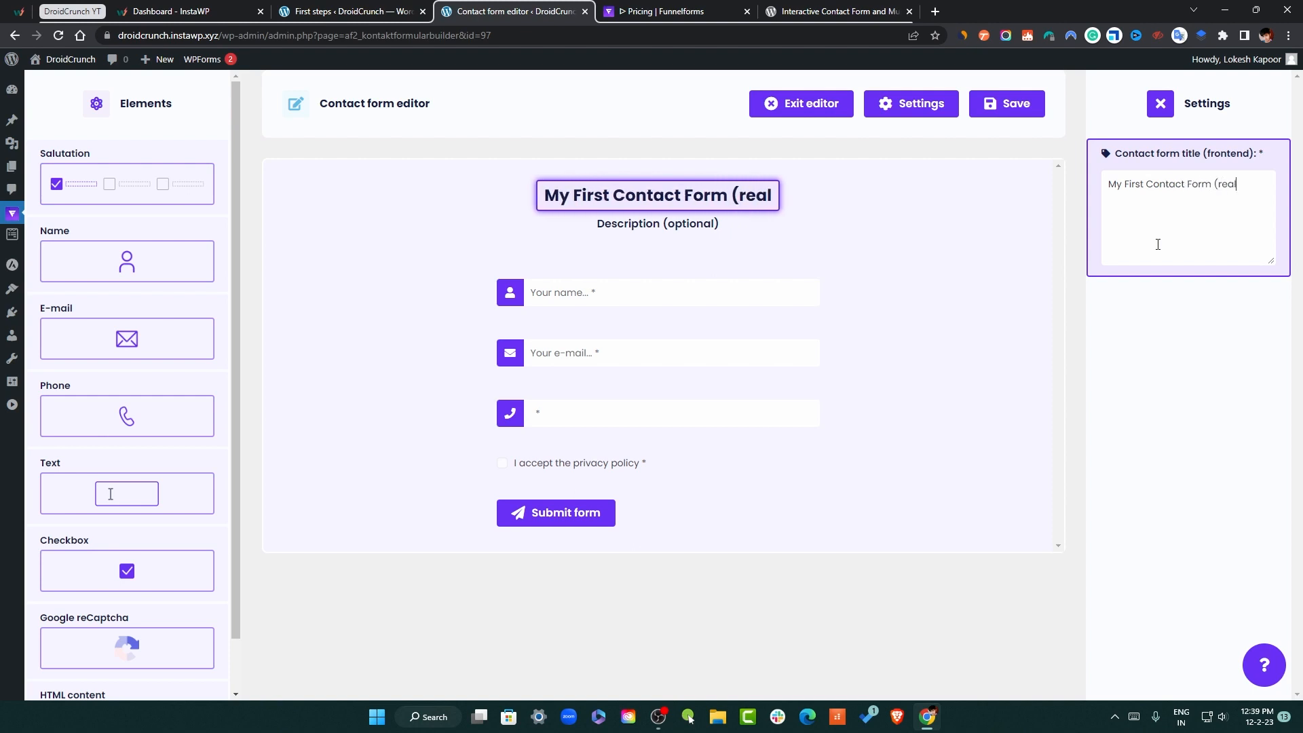
{"action": "key", "text": "BackSpace"}
{"action": "key", "text": "BackSpace"}
{"action": "key", "text": "BackSpace"}
{"action": "key", "text": "BackSpace"}
{"action": "key", "text": "BackSpace"}
{"action": "key", "text": "BackSpace"}
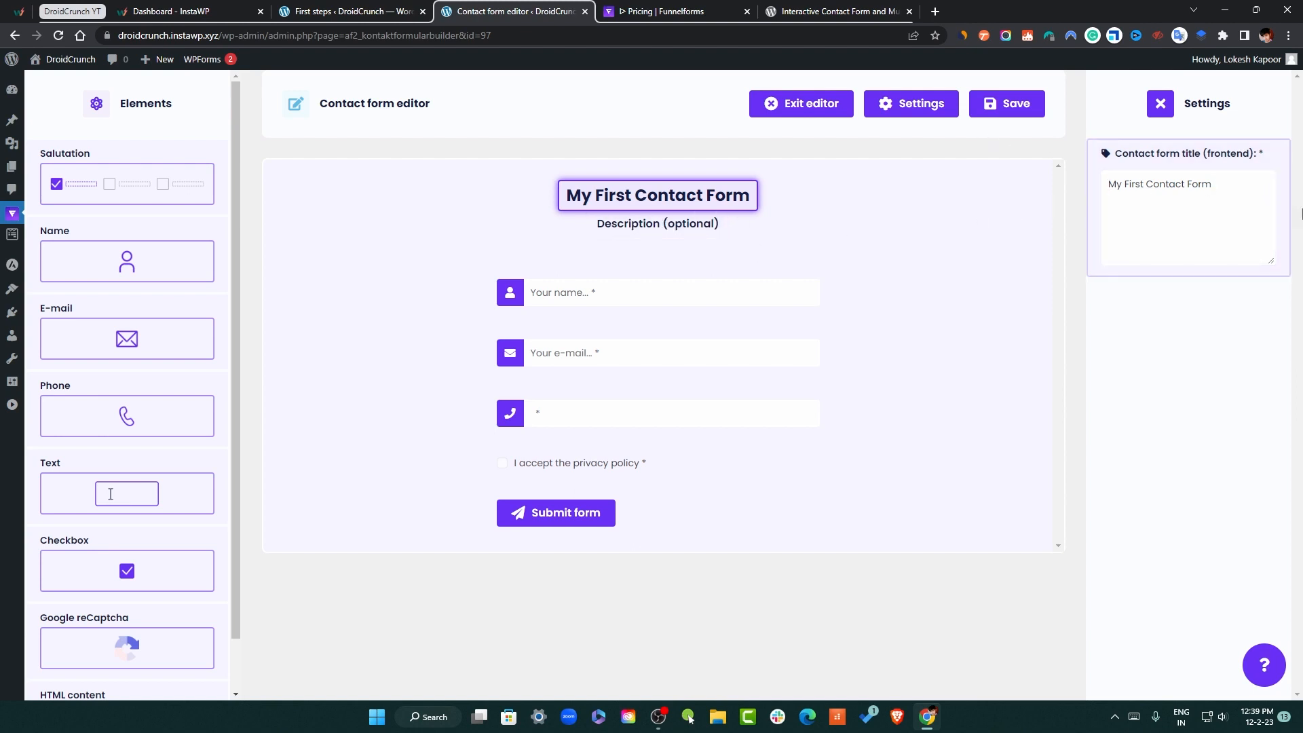
{"action": "left_click_drag", "start_coordinate": [1212, 185], "coordinate": [1125, 186]}
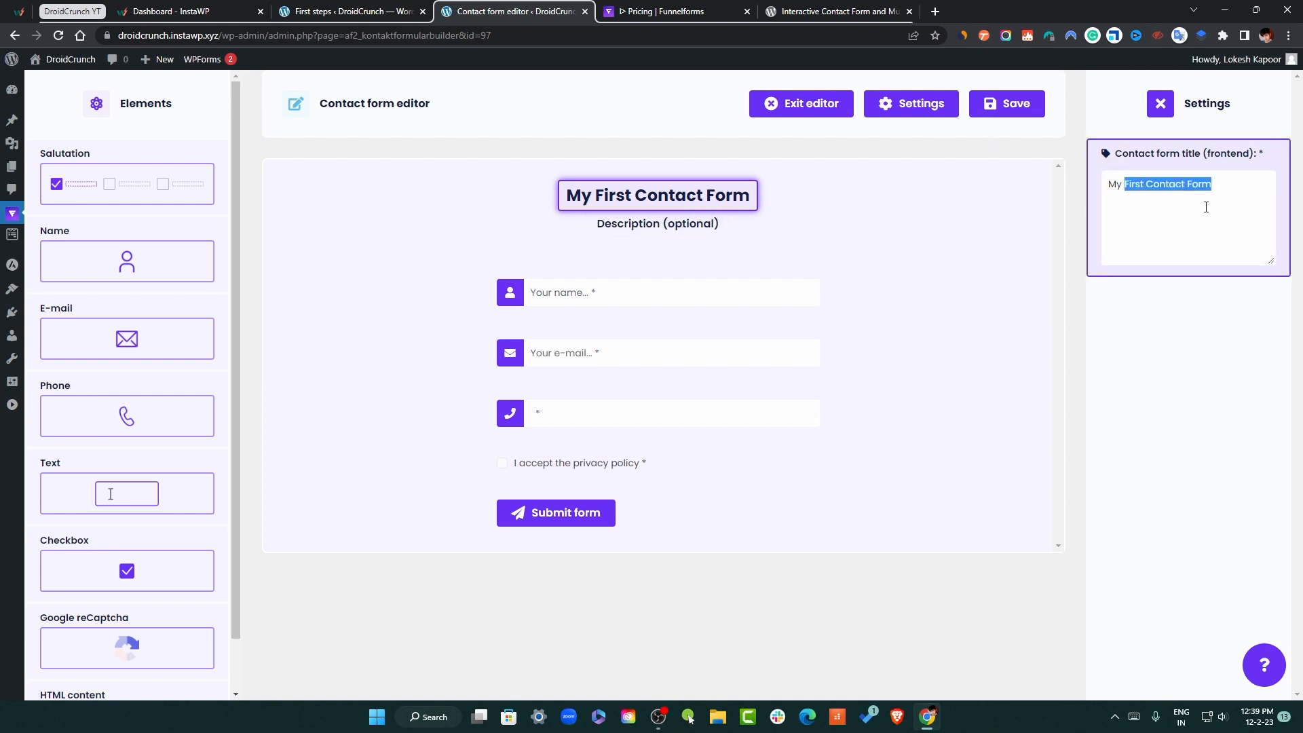
Save the contact form and turn off its progress bar
{"action": "left_click", "coordinate": [1004, 107]}
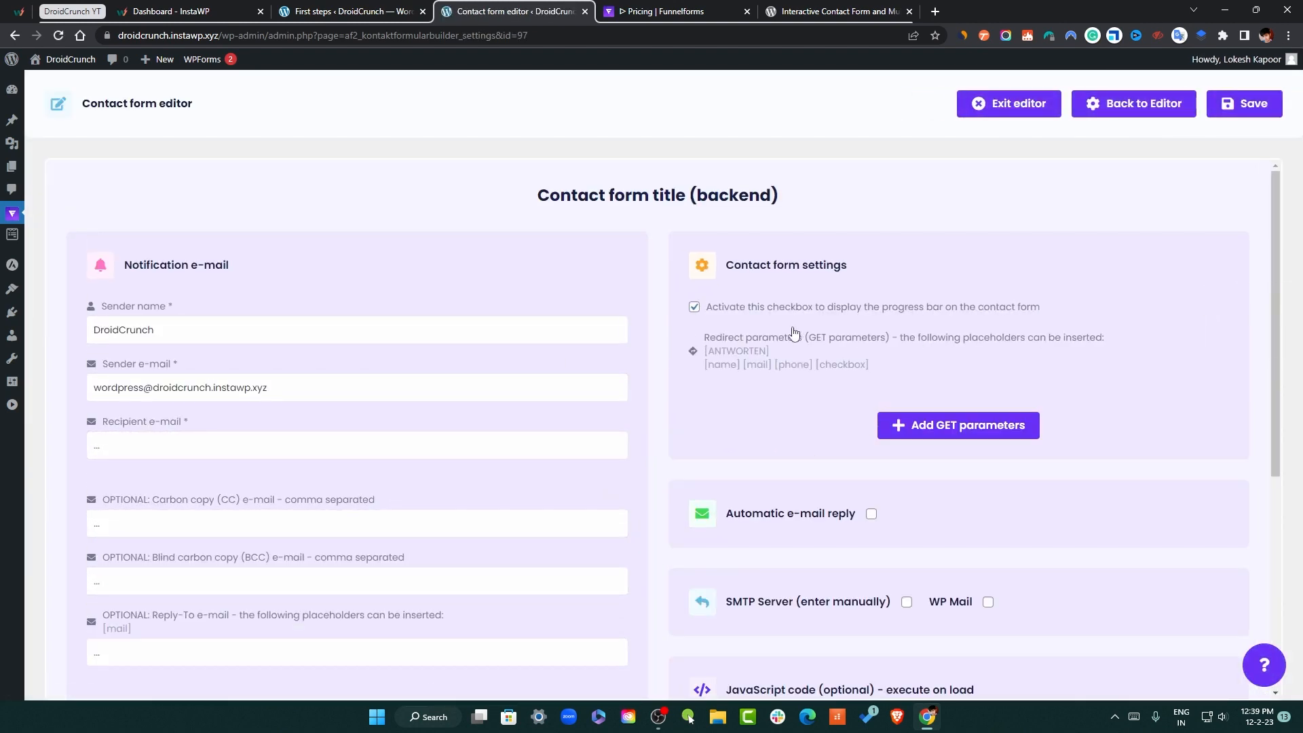
{"action": "left_click", "coordinate": [694, 307]}
{"action": "scroll", "coordinate": [256, 352], "scroll_direction": "down", "scroll_amount": 4}
{"action": "scroll", "coordinate": [216, 378], "scroll_direction": "up", "scroll_amount": 3}
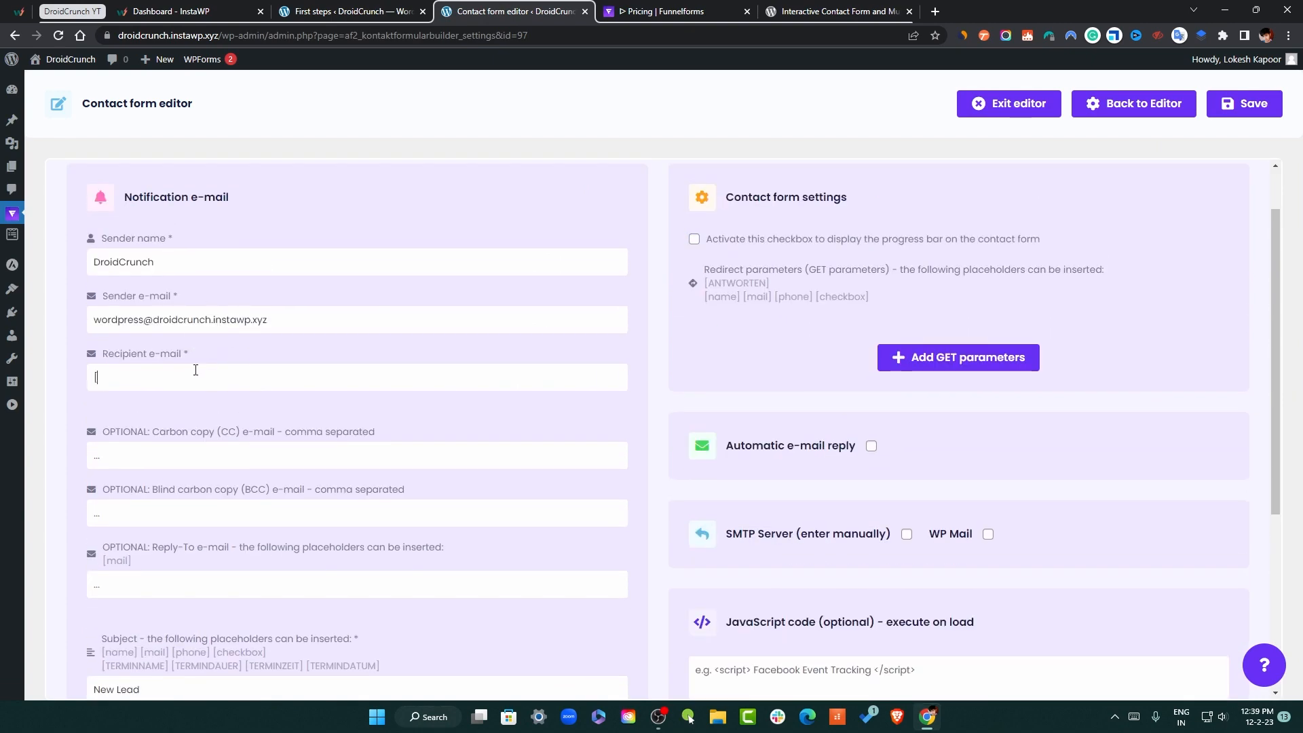
{"action": "scroll", "coordinate": [194, 370], "scroll_direction": "down", "scroll_amount": 4}
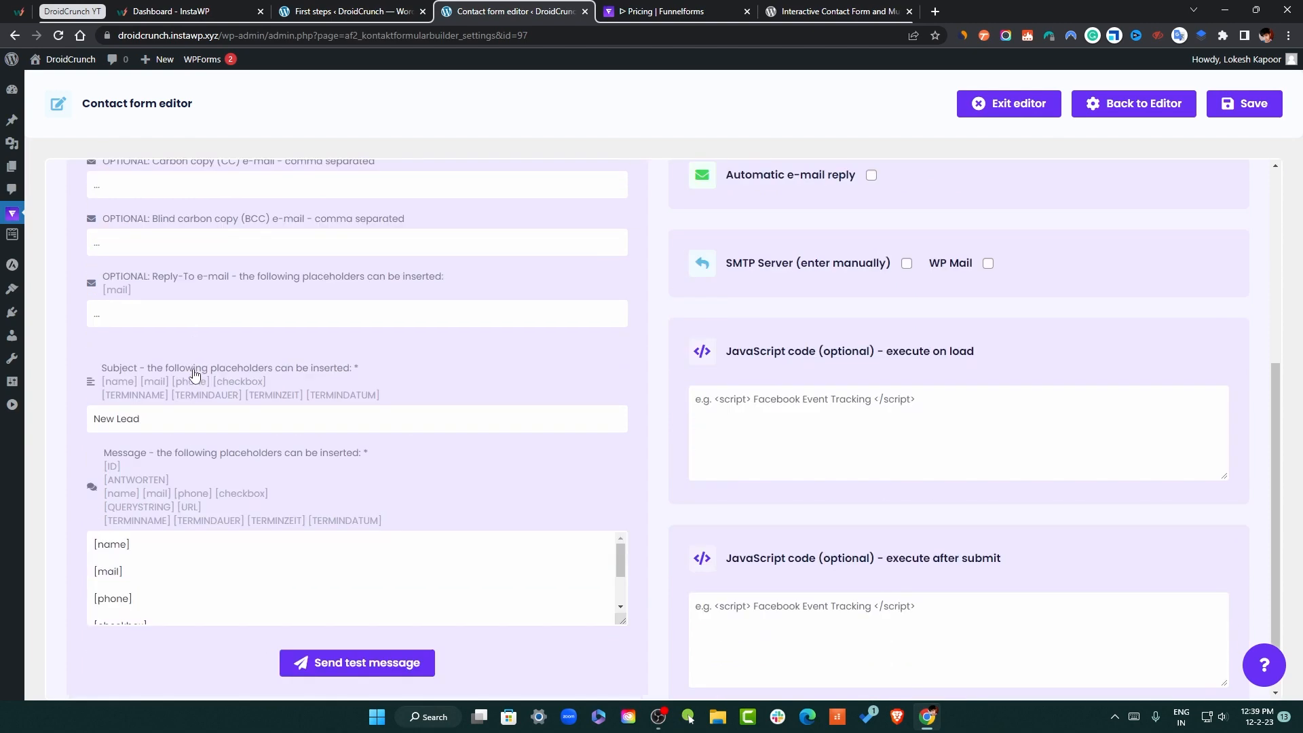
{"action": "scroll", "coordinate": [150, 312], "scroll_direction": "up", "scroll_amount": 2}
{"action": "scroll", "coordinate": [200, 374], "scroll_direction": "down", "scroll_amount": 3}
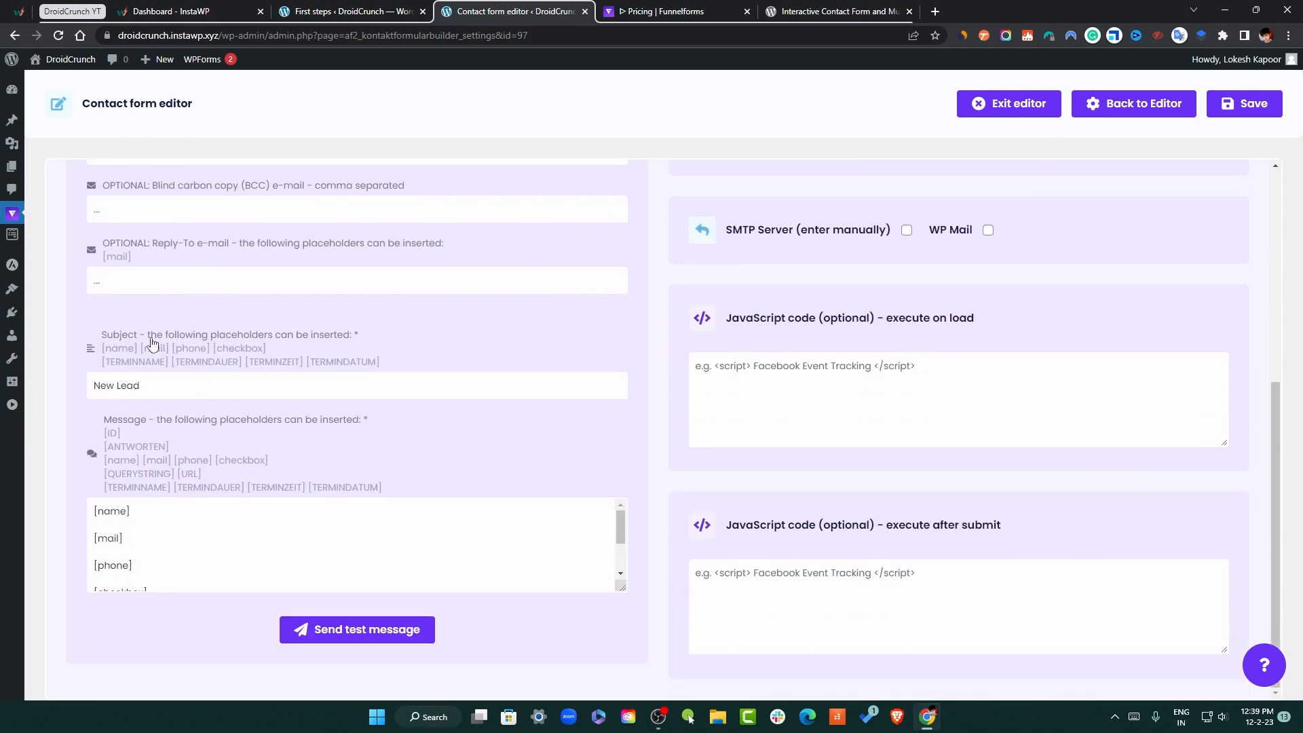
Set the notification e-mail to use [mail] as recipient and Reply-To, with WP Mail enabled, and save
{"action": "triple_click", "coordinate": [148, 281]}
{"action": "left_click_drag", "start_coordinate": [135, 543], "coordinate": [91, 543]}
{"action": "scroll", "coordinate": [147, 541], "scroll_direction": "down", "scroll_amount": 1}
{"action": "scroll", "coordinate": [190, 546], "scroll_direction": "up", "scroll_amount": 2}
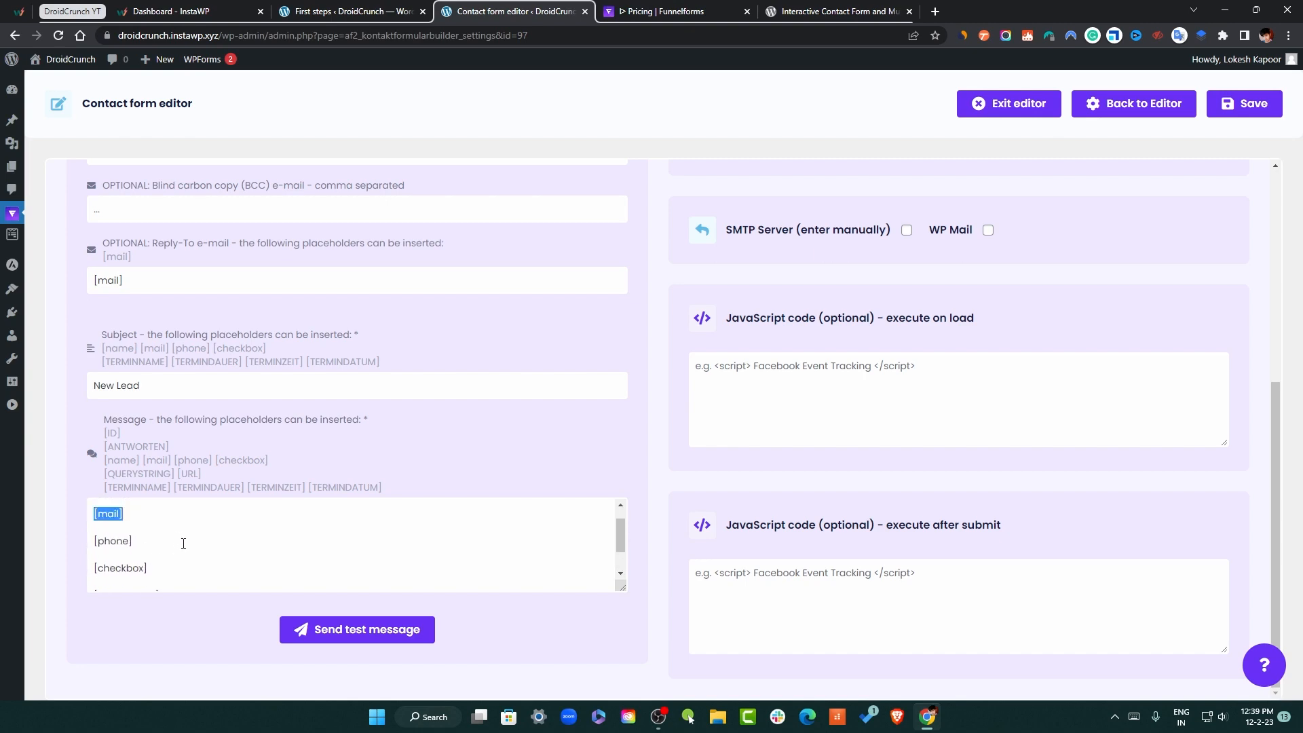
{"action": "scroll", "coordinate": [760, 434], "scroll_direction": "up", "scroll_amount": 4}
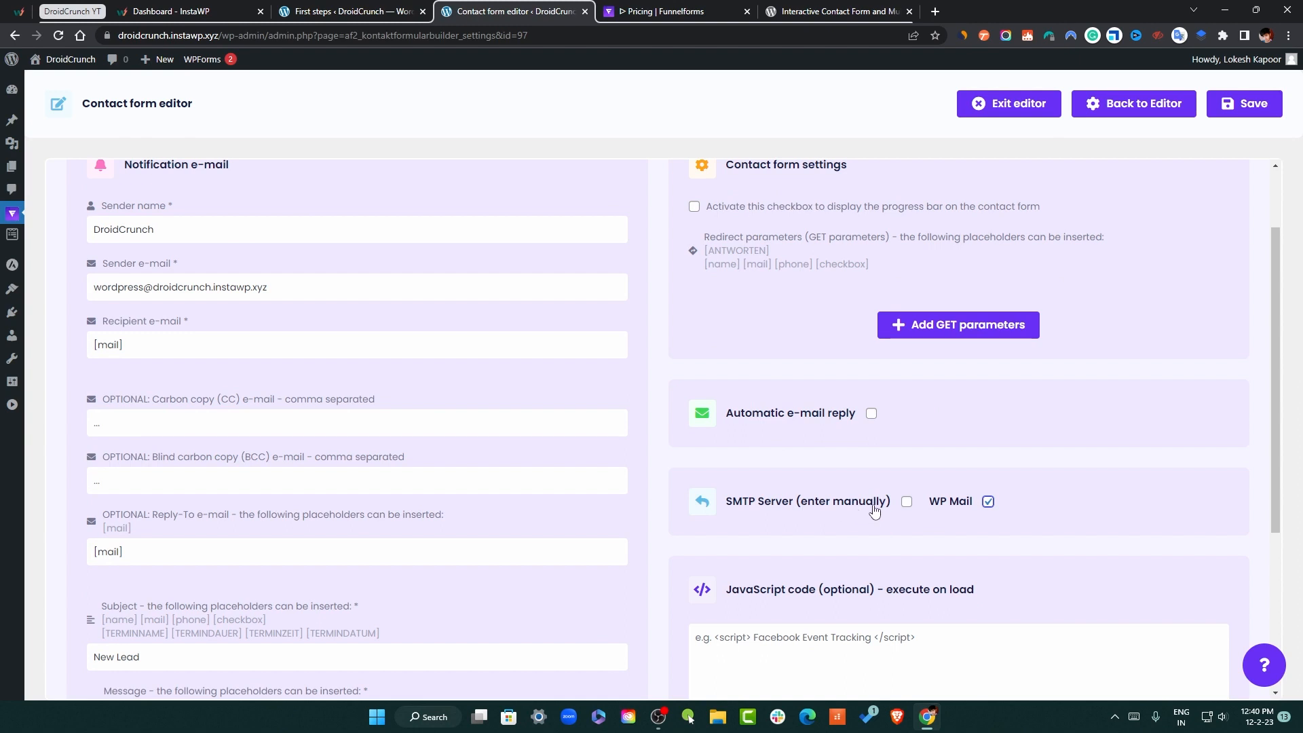
{"action": "scroll", "coordinate": [976, 407], "scroll_direction": "up", "scroll_amount": 2}
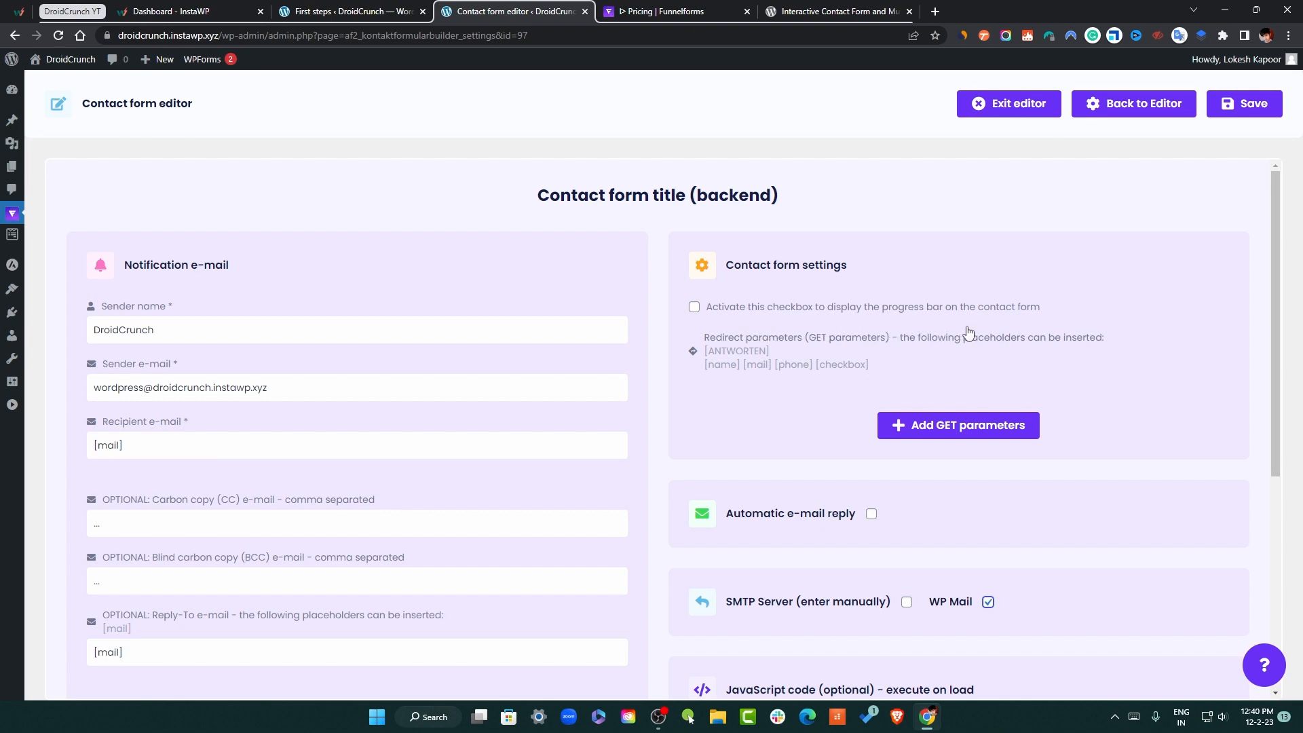
{"action": "scroll", "coordinate": [1086, 407], "scroll_direction": "down", "scroll_amount": 3}
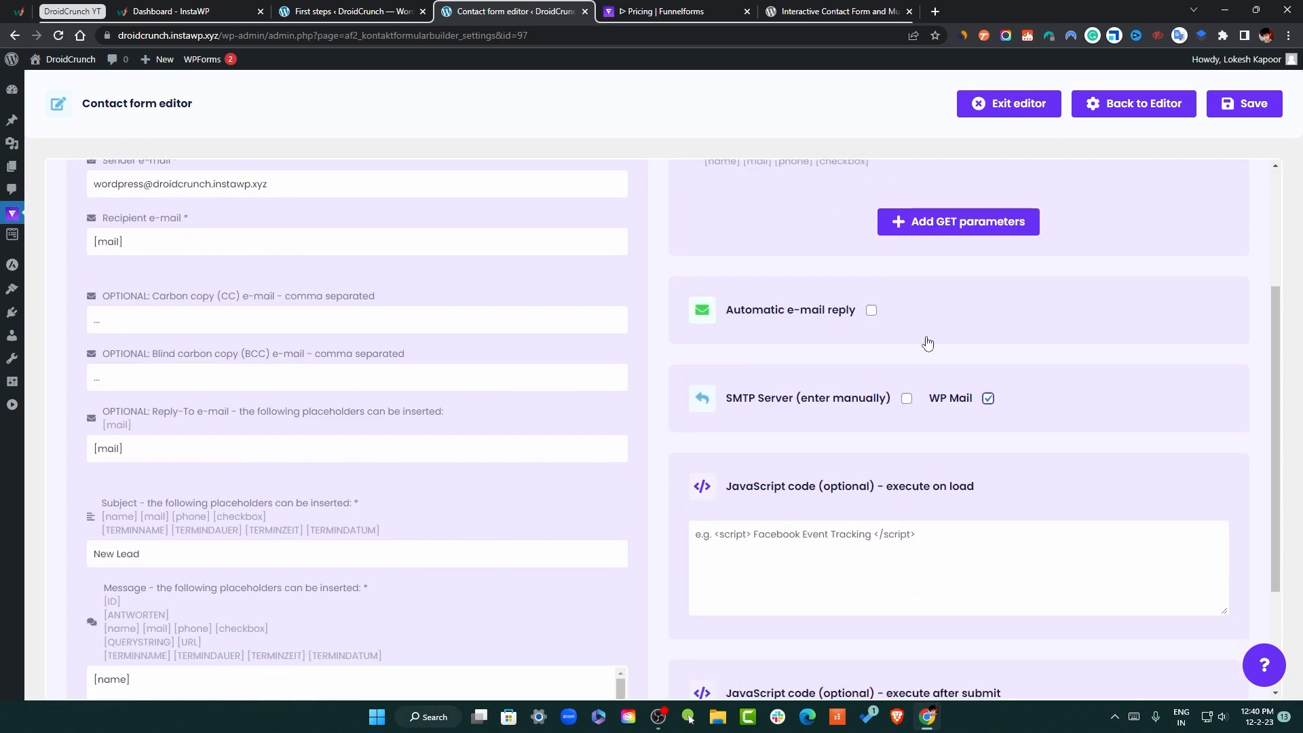
{"action": "scroll", "coordinate": [1028, 387], "scroll_direction": "up", "scroll_amount": 3}
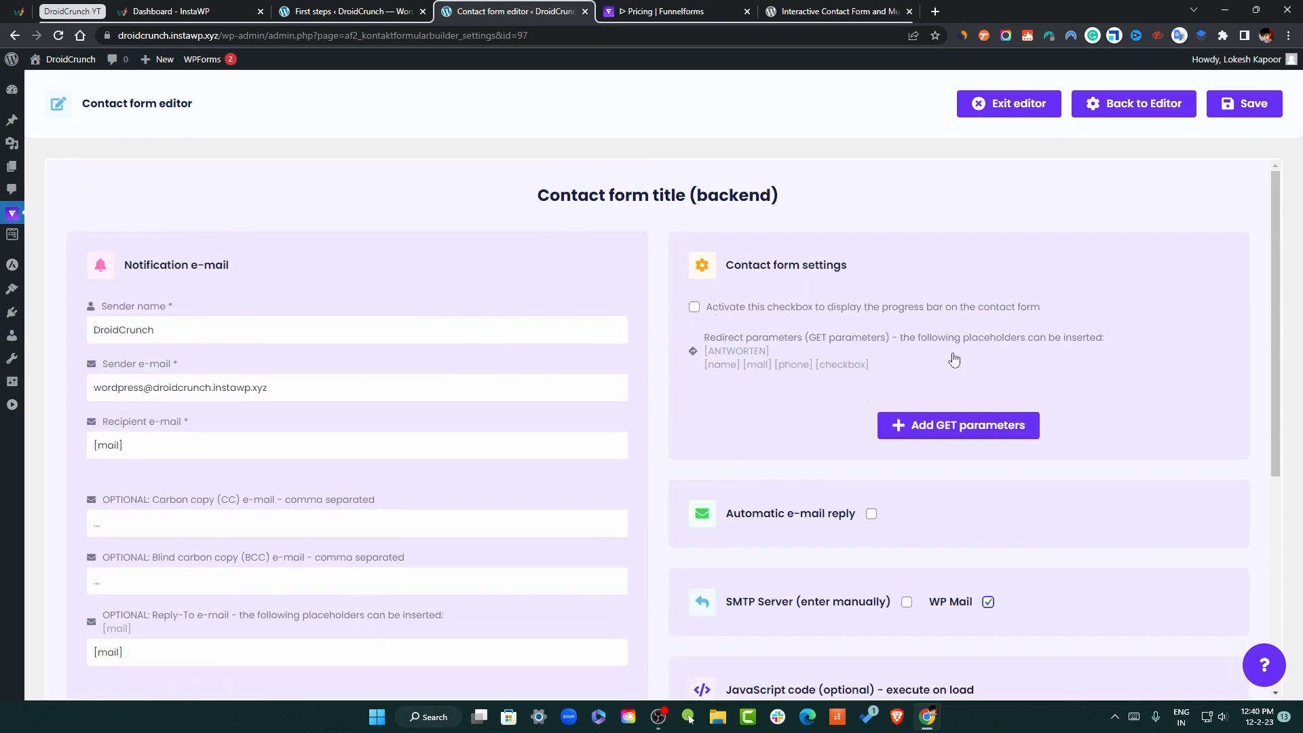
{"action": "scroll", "coordinate": [1049, 418], "scroll_direction": "down", "scroll_amount": 5}
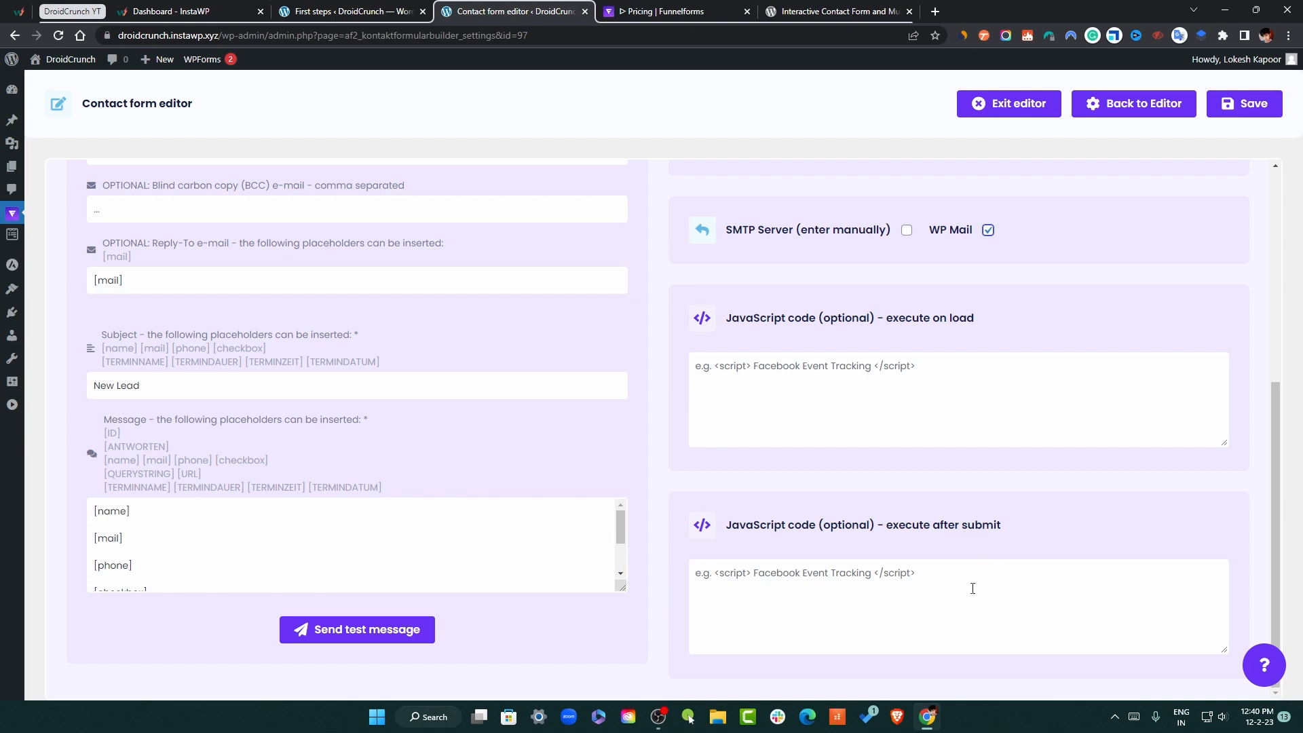
{"action": "scroll", "coordinate": [1032, 642], "scroll_direction": "up", "scroll_amount": 5}
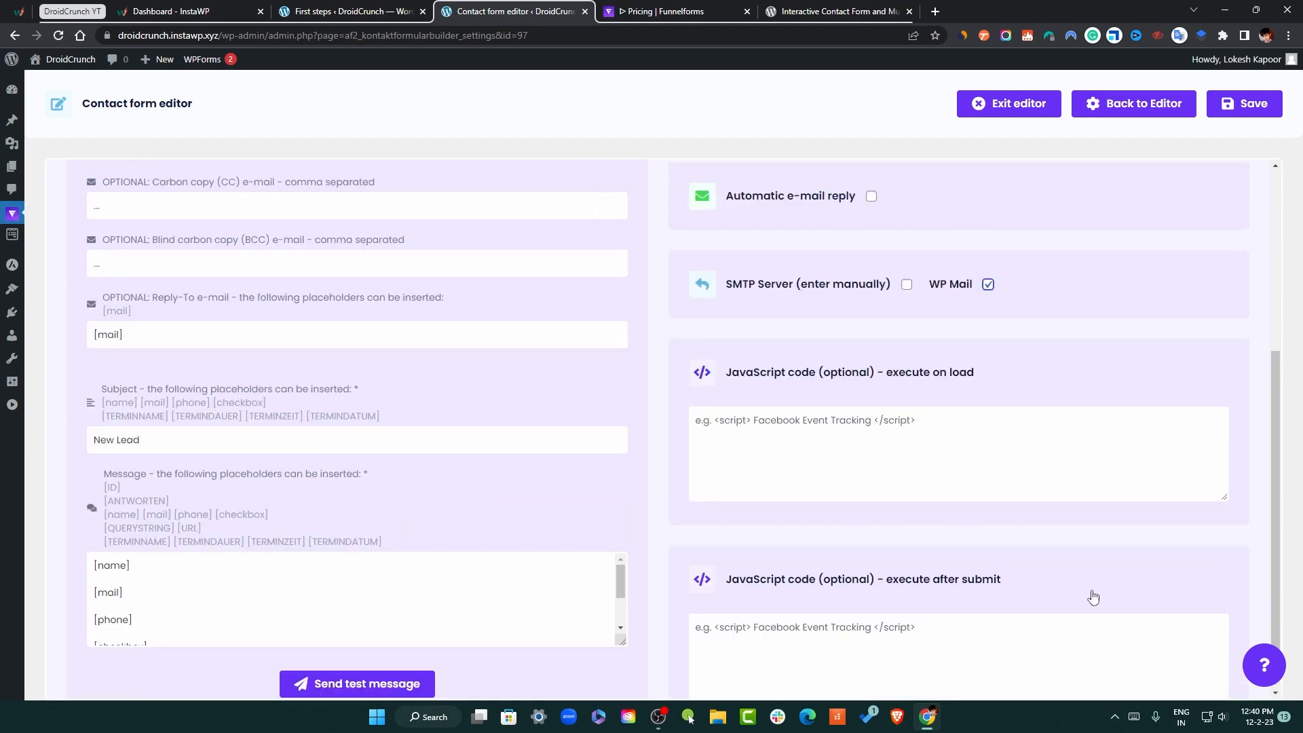
{"action": "left_click", "coordinate": [1254, 106]}
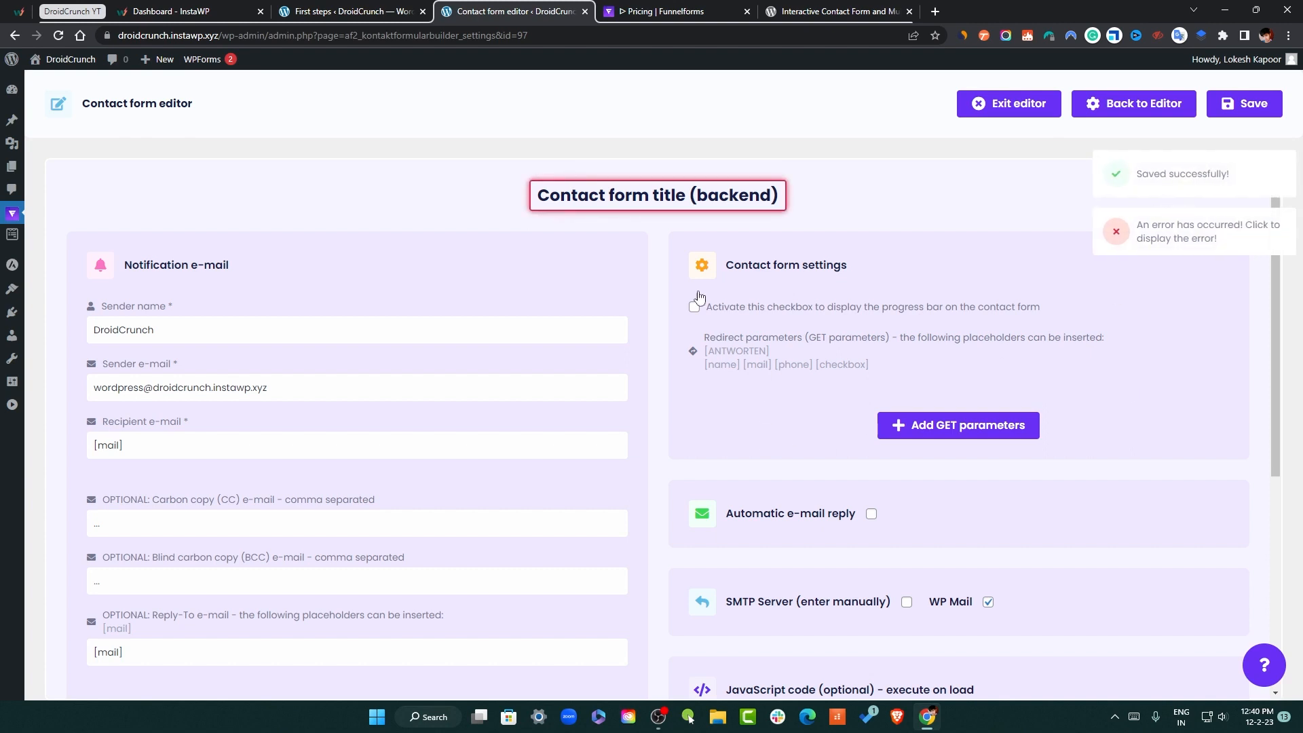
Set the form's backend title to 'My Contact Form'
{"action": "left_click", "coordinate": [657, 203]}
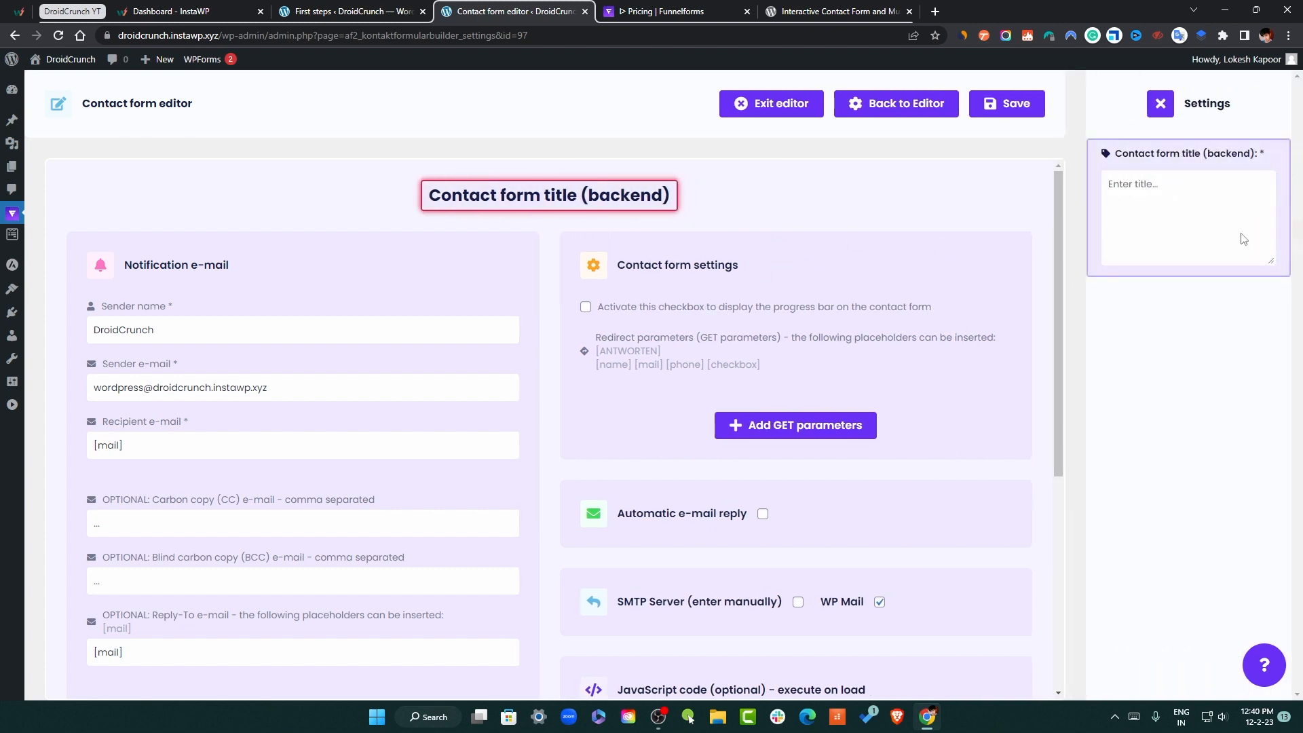
{"action": "left_click", "coordinate": [1200, 201]}
{"action": "type", "text": "My "}
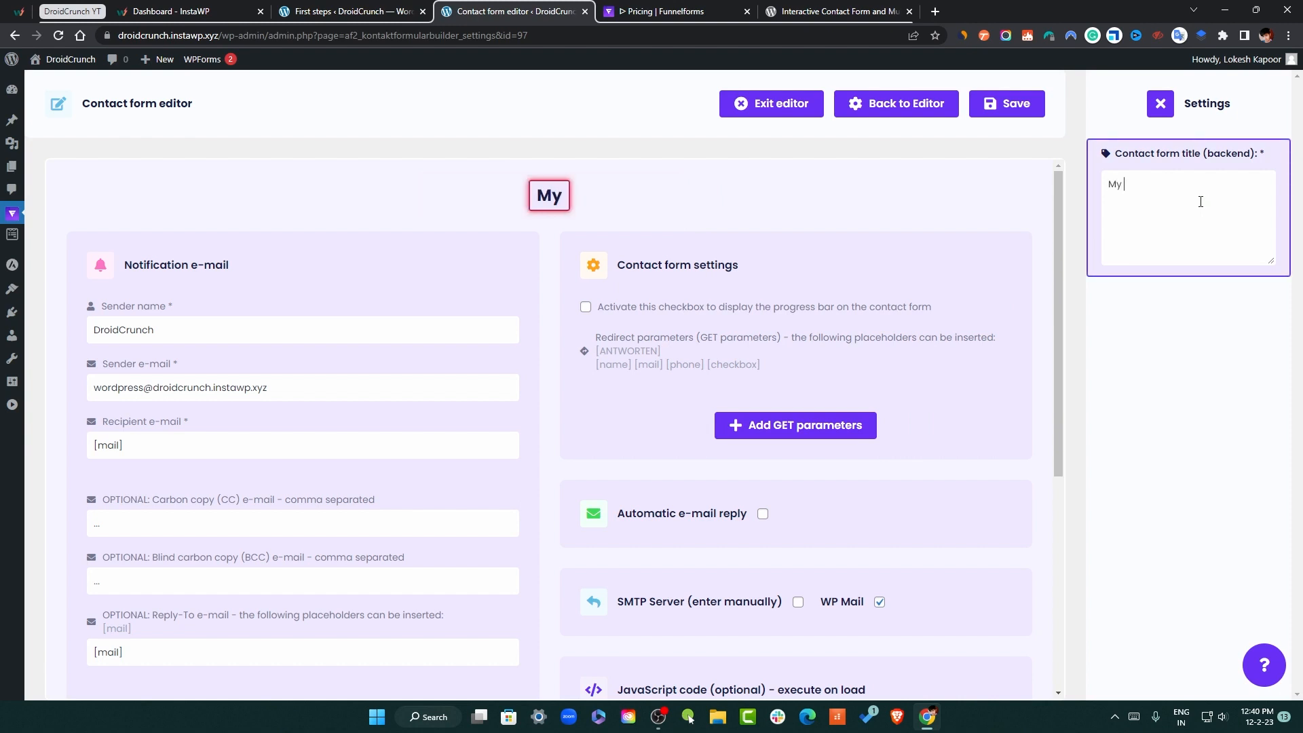
{"action": "type", "text": "Contact Form"}
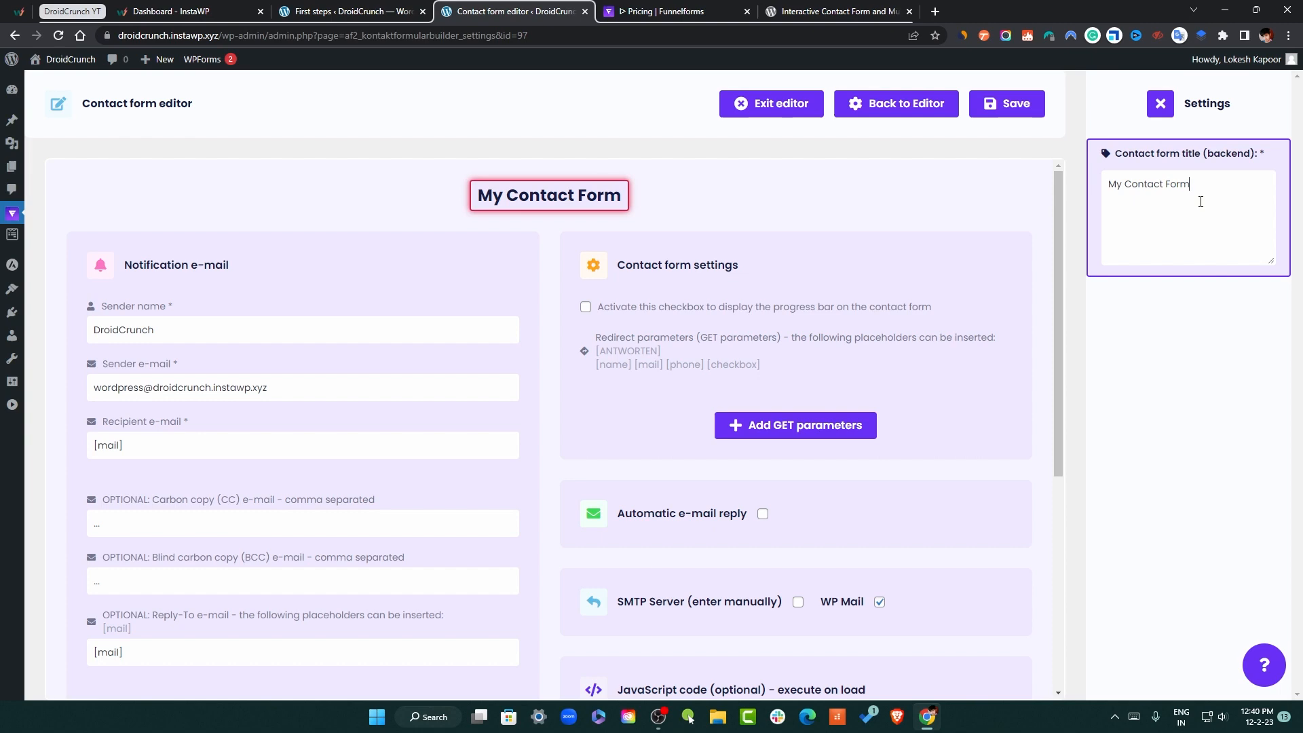
Replace the ANTWORTEN placeholder in the notification message and save the settings
{"action": "scroll", "coordinate": [367, 461], "scroll_direction": "down", "scroll_amount": 6}
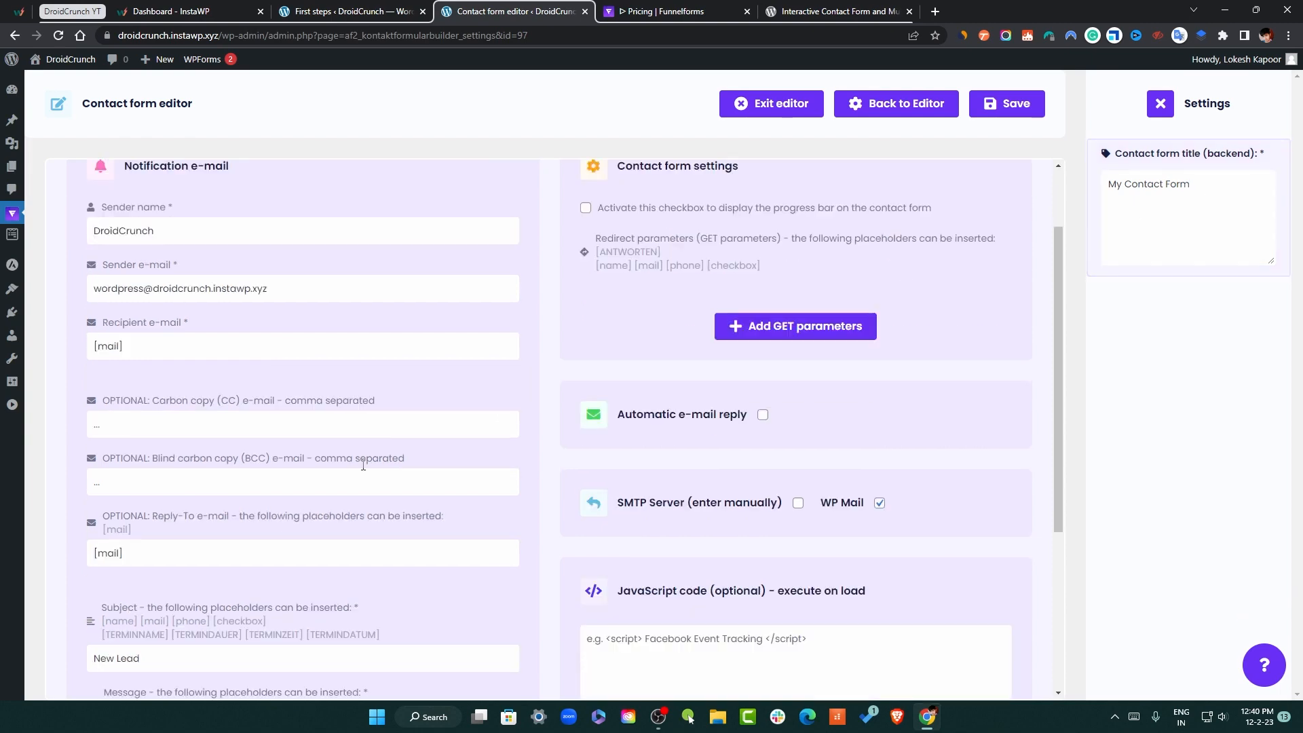
{"action": "left_click", "coordinate": [320, 545]}
{"action": "scroll", "coordinate": [325, 568], "scroll_direction": "down", "scroll_amount": 2}
{"action": "left_click_drag", "start_coordinate": [159, 563], "coordinate": [147, 560]}
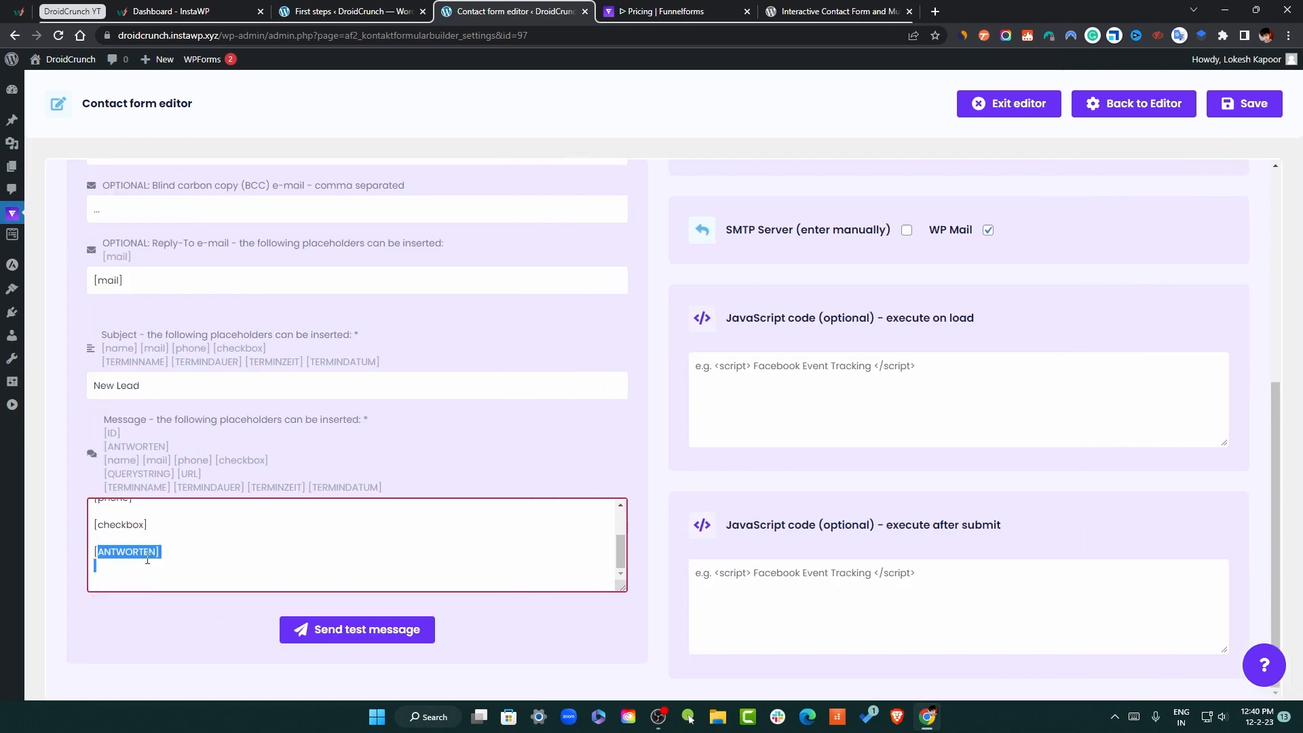
{"action": "left_click", "coordinate": [198, 551]}
{"action": "double_click", "coordinate": [121, 553]}
{"action": "type", "text": "A"}
{"action": "left_click", "coordinate": [1246, 104]}
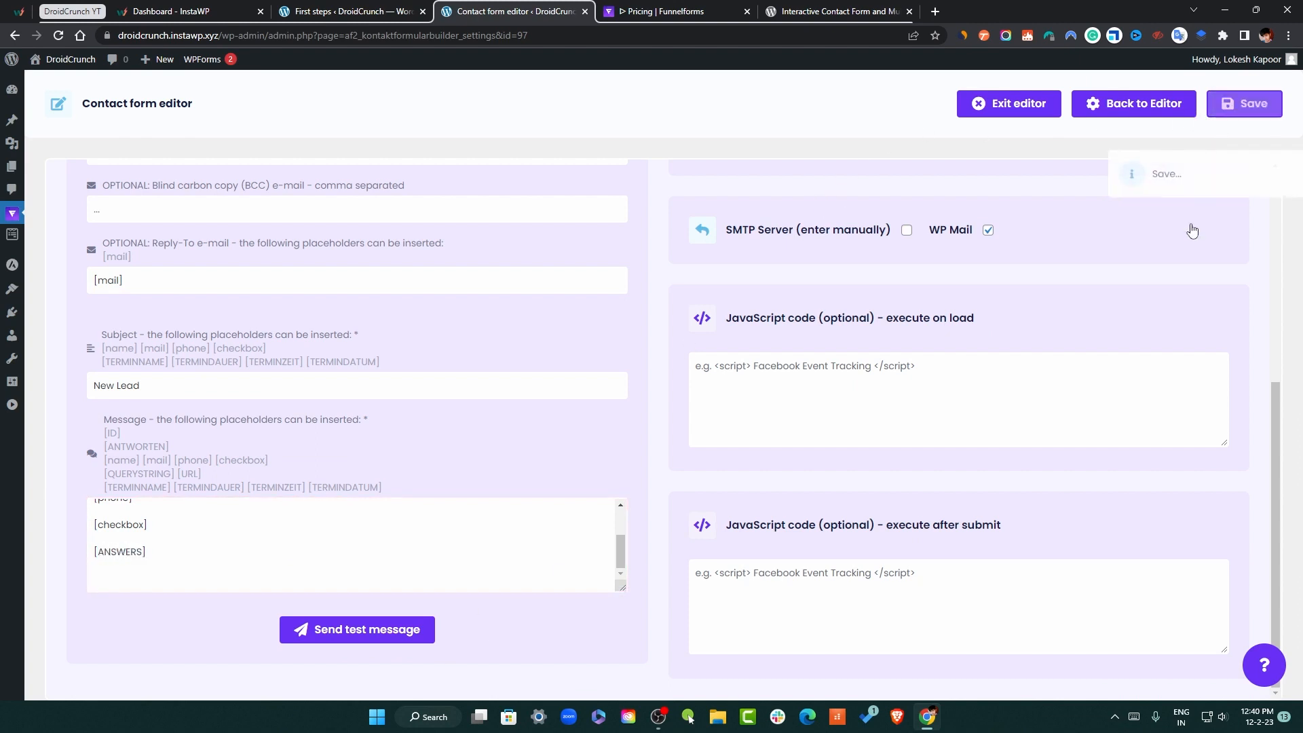
Check the [ANSWERS] placeholder in the saved notification message
{"action": "scroll", "coordinate": [1127, 475], "scroll_direction": "up", "scroll_amount": 5}
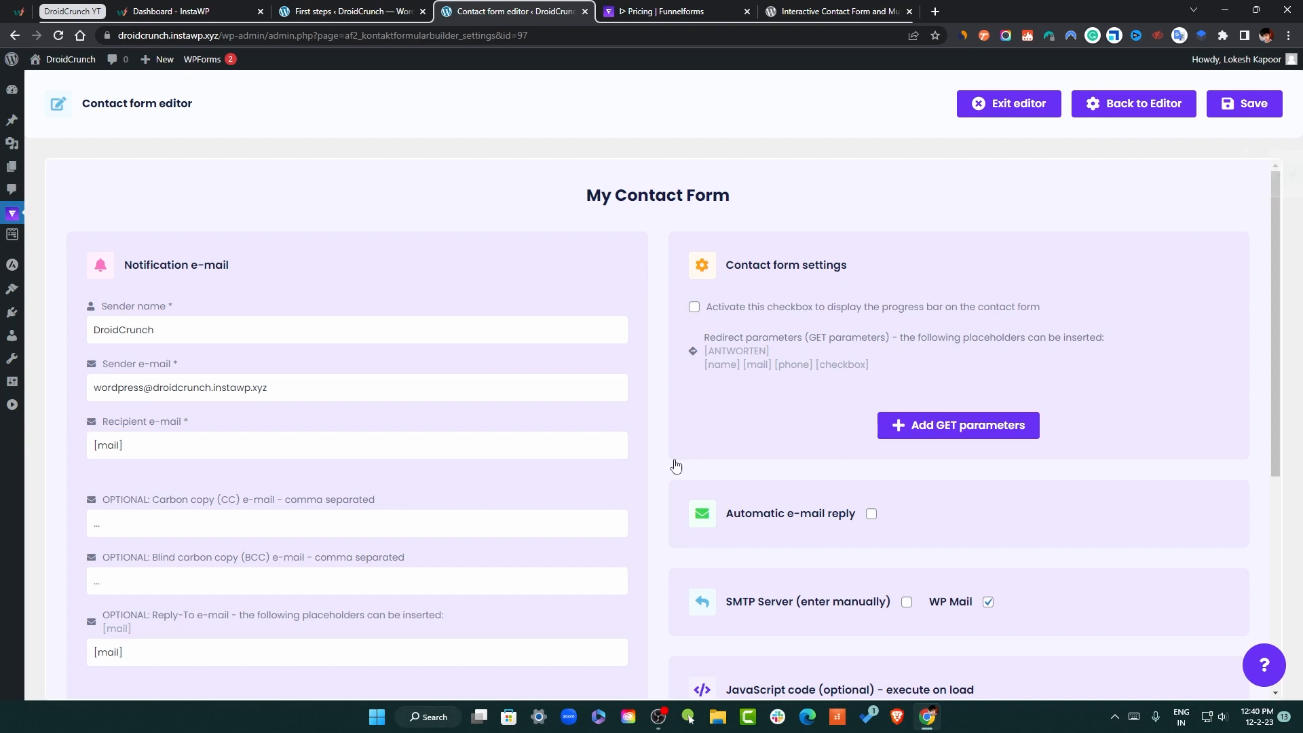
{"action": "scroll", "coordinate": [519, 564], "scroll_direction": "down", "scroll_amount": 5}
{"action": "left_click_drag", "start_coordinate": [151, 553], "coordinate": [86, 553]}
{"action": "left_click", "coordinate": [441, 545]}
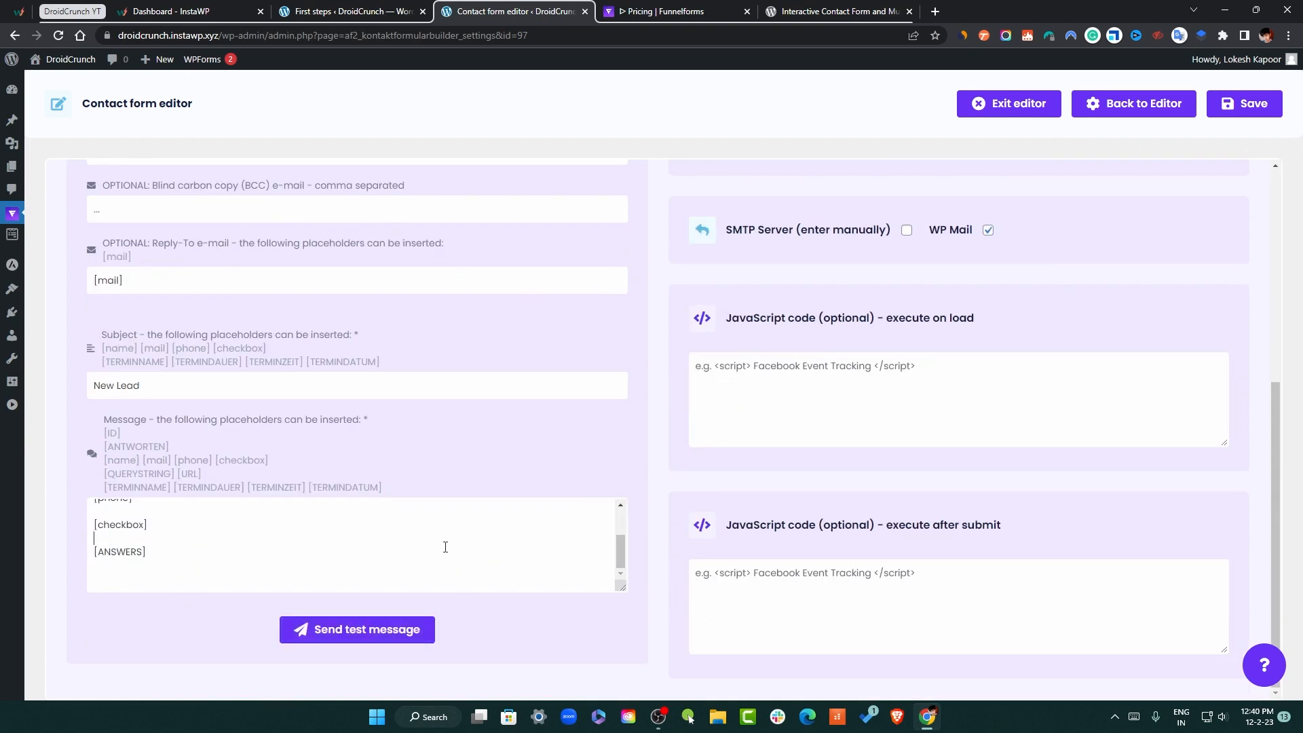
{"action": "scroll", "coordinate": [576, 546], "scroll_direction": "up", "scroll_amount": 1}
{"action": "scroll", "coordinate": [1023, 364], "scroll_direction": "up", "scroll_amount": 5}
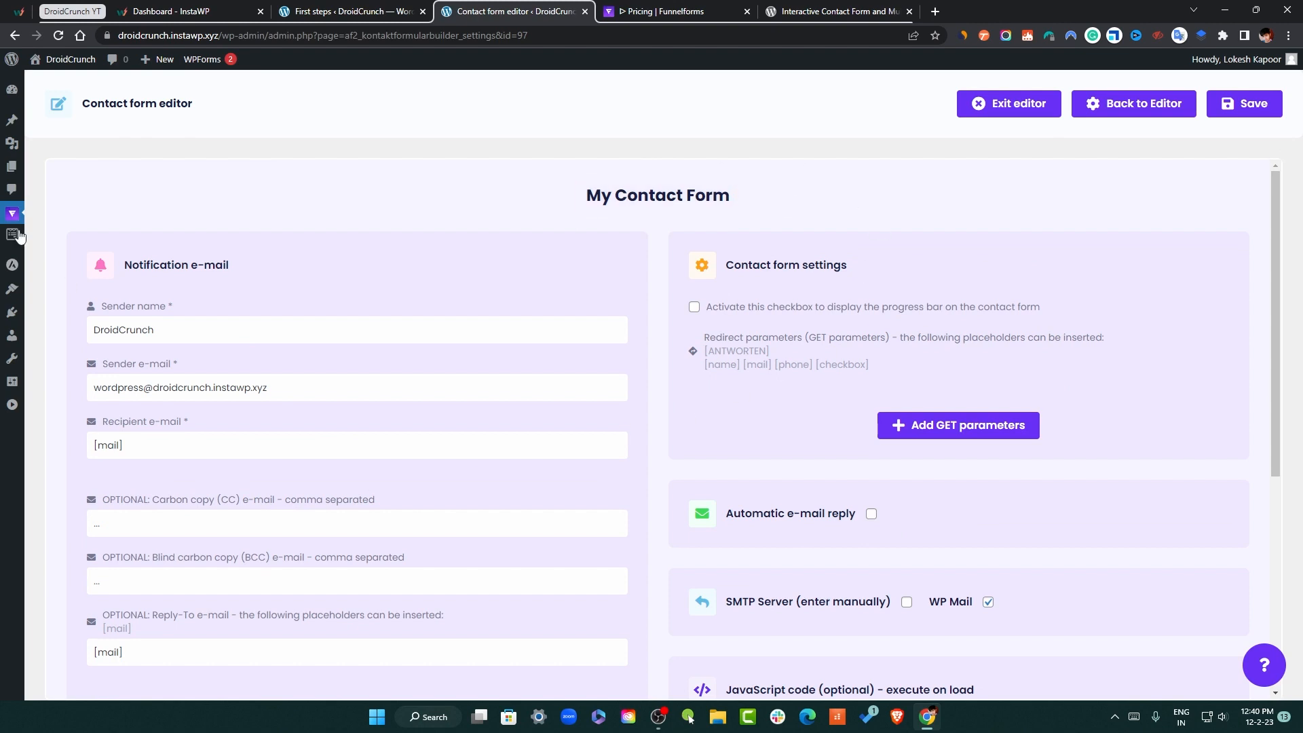
Create a new form from the Funnelforms forms list
{"action": "mouse_move", "coordinate": [13, 214]}
{"action": "left_click", "coordinate": [64, 335]}
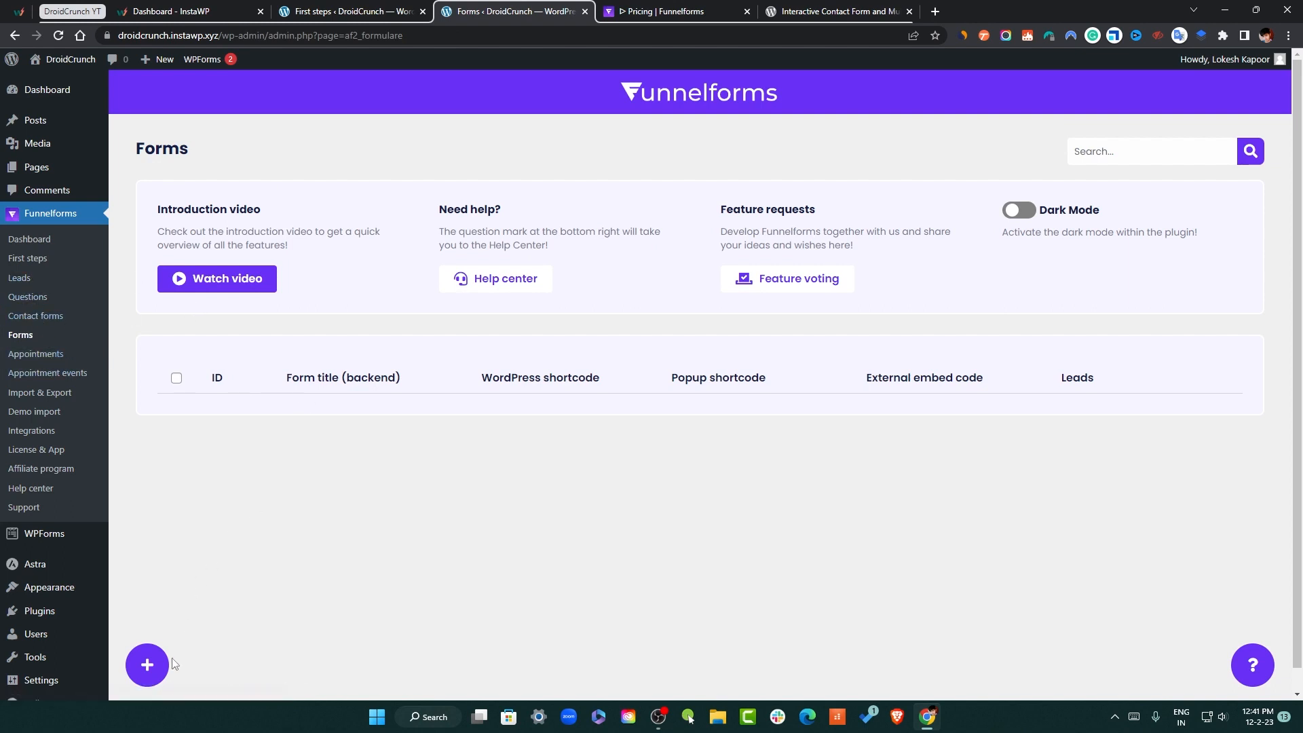
{"action": "left_click", "coordinate": [142, 664]}
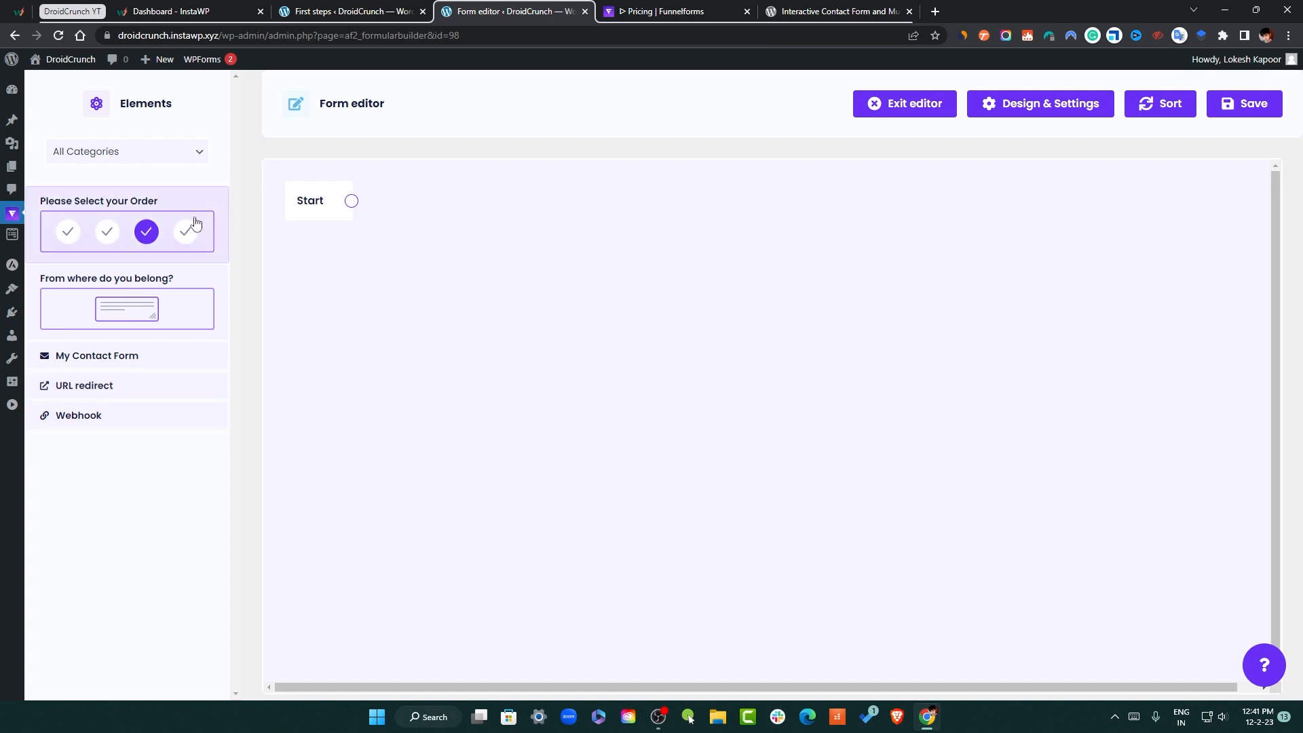
Add the 'Please Select your Order' question to the canvas and connect Start to it
{"action": "left_click_drag", "start_coordinate": [116, 237], "coordinate": [477, 263]}
{"action": "scroll", "coordinate": [709, 340], "scroll_direction": "down", "scroll_amount": 3}
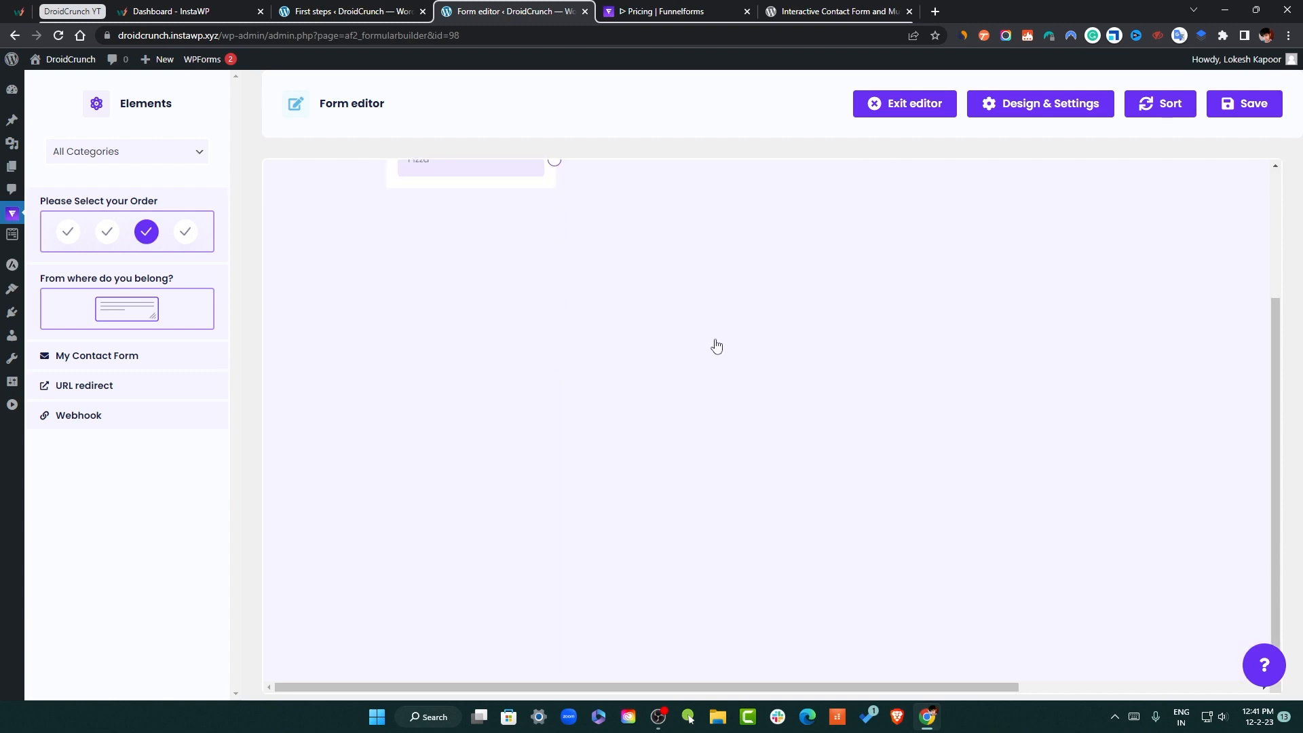
{"action": "scroll", "coordinate": [733, 340], "scroll_direction": "up", "scroll_amount": 3}
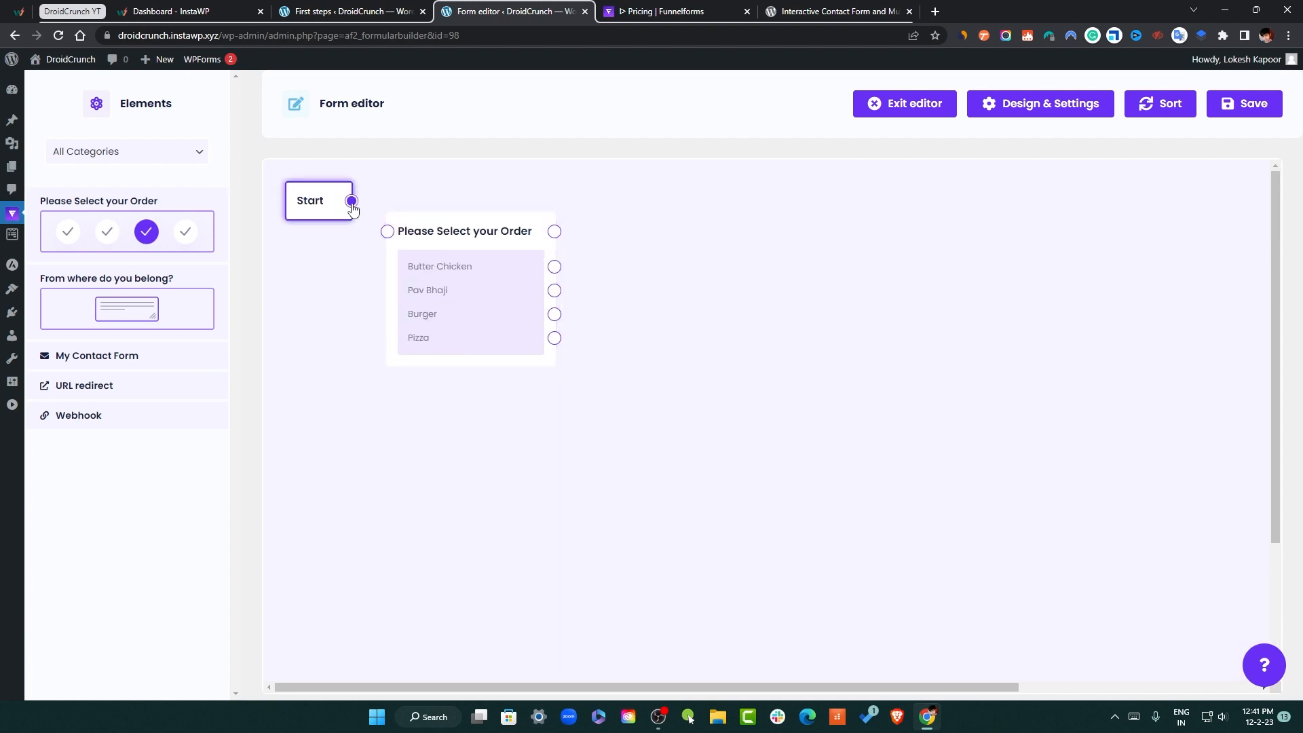
{"action": "left_click_drag", "start_coordinate": [351, 200], "coordinate": [365, 237]}
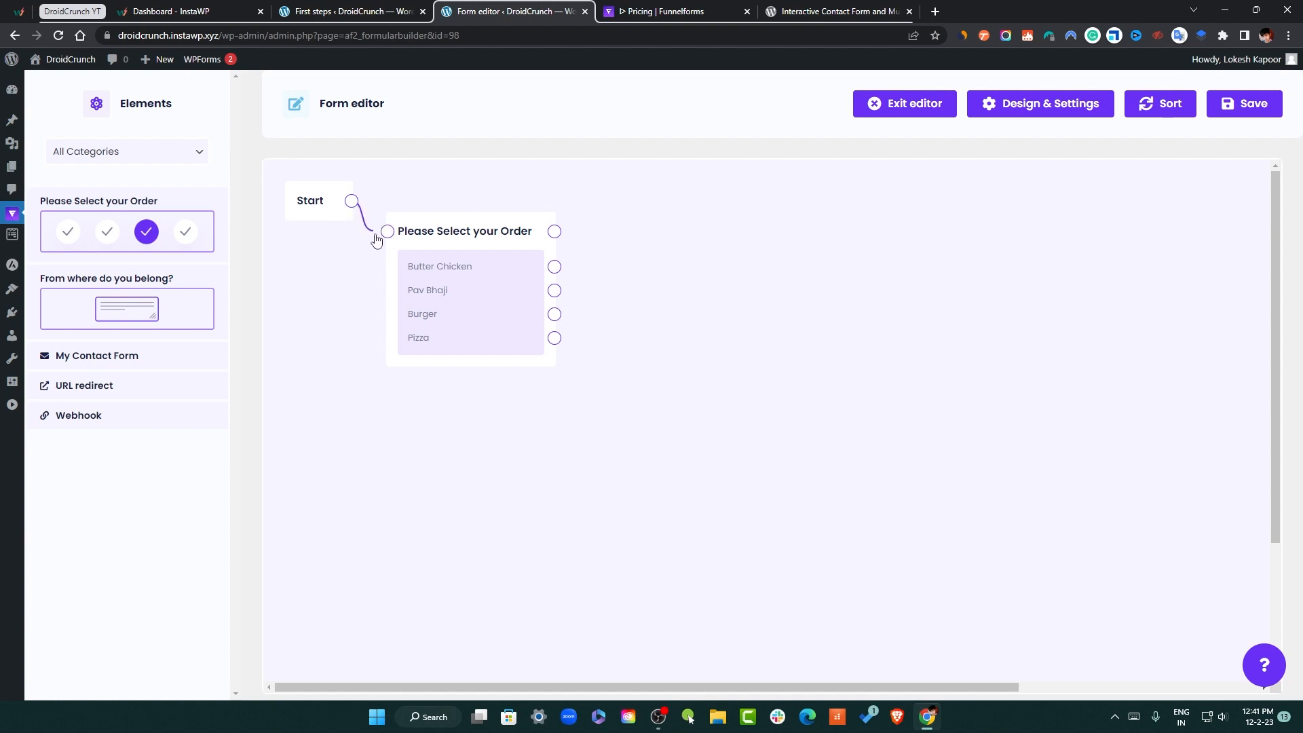
{"action": "left_click_drag", "start_coordinate": [376, 239], "coordinate": [387, 232]}
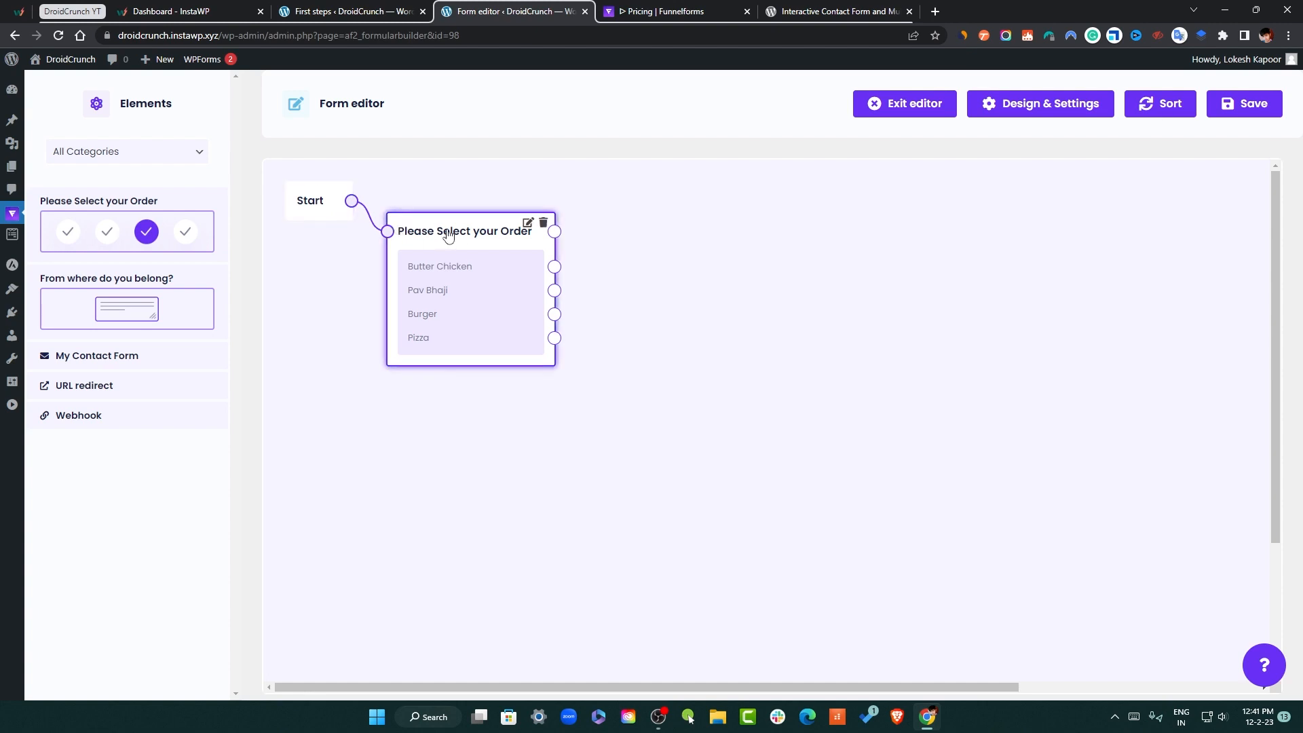
{"action": "left_click_drag", "start_coordinate": [448, 235], "coordinate": [462, 240]}
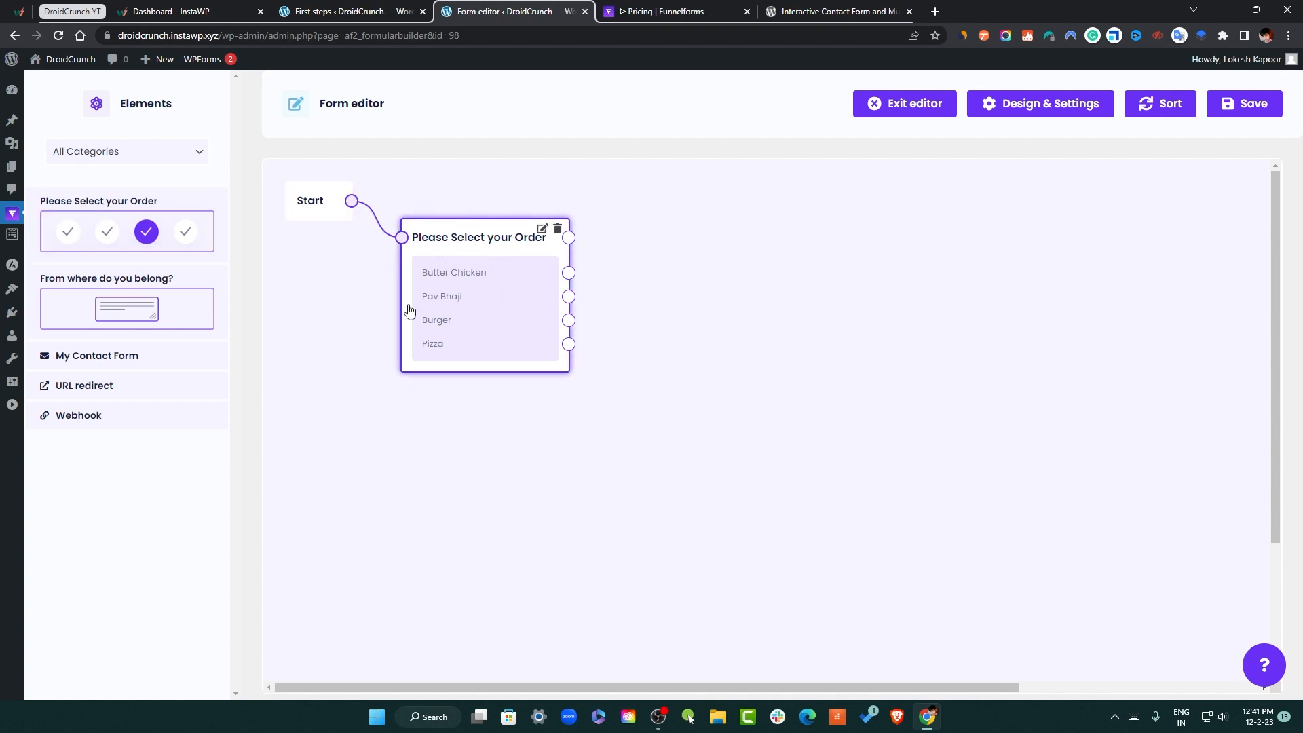
Insert 'From where do you belong?' between Start and the order question
{"action": "left_click_drag", "start_coordinate": [157, 305], "coordinate": [538, 445]}
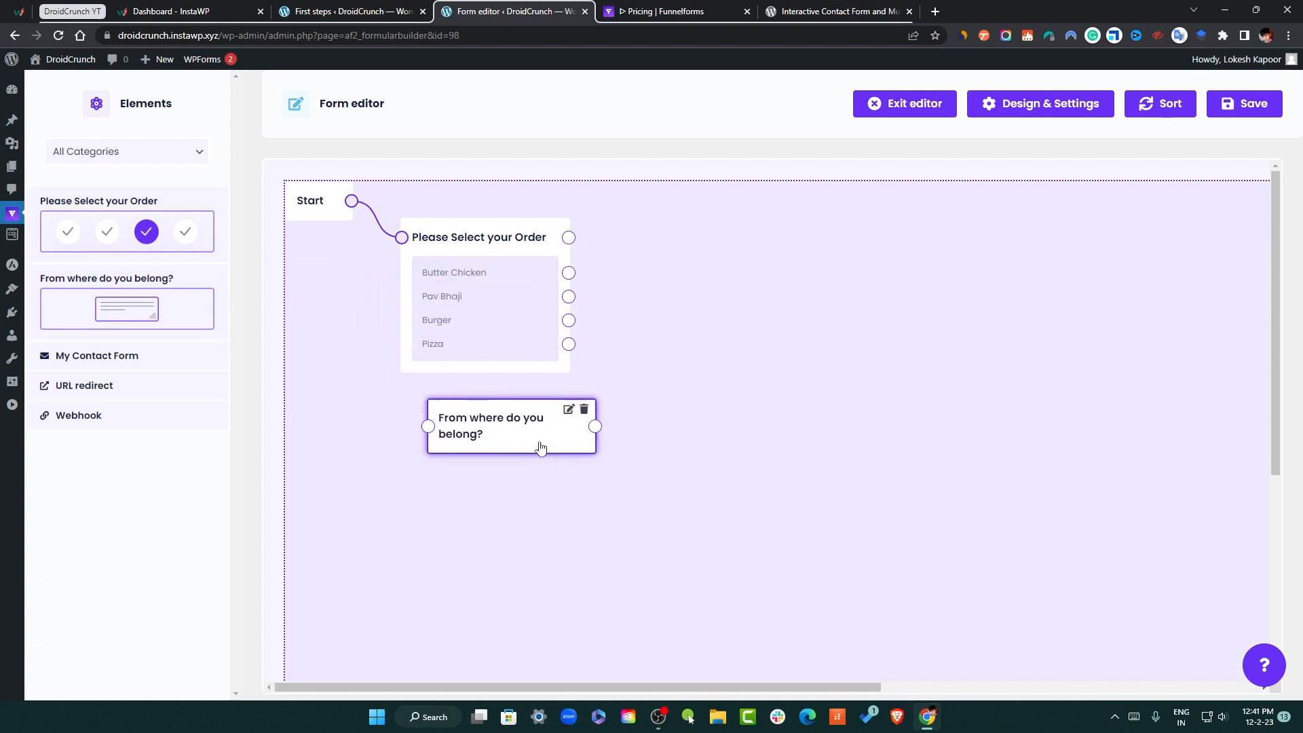
{"action": "left_click_drag", "start_coordinate": [512, 252], "coordinate": [728, 258]}
{"action": "left_click", "coordinate": [617, 245]}
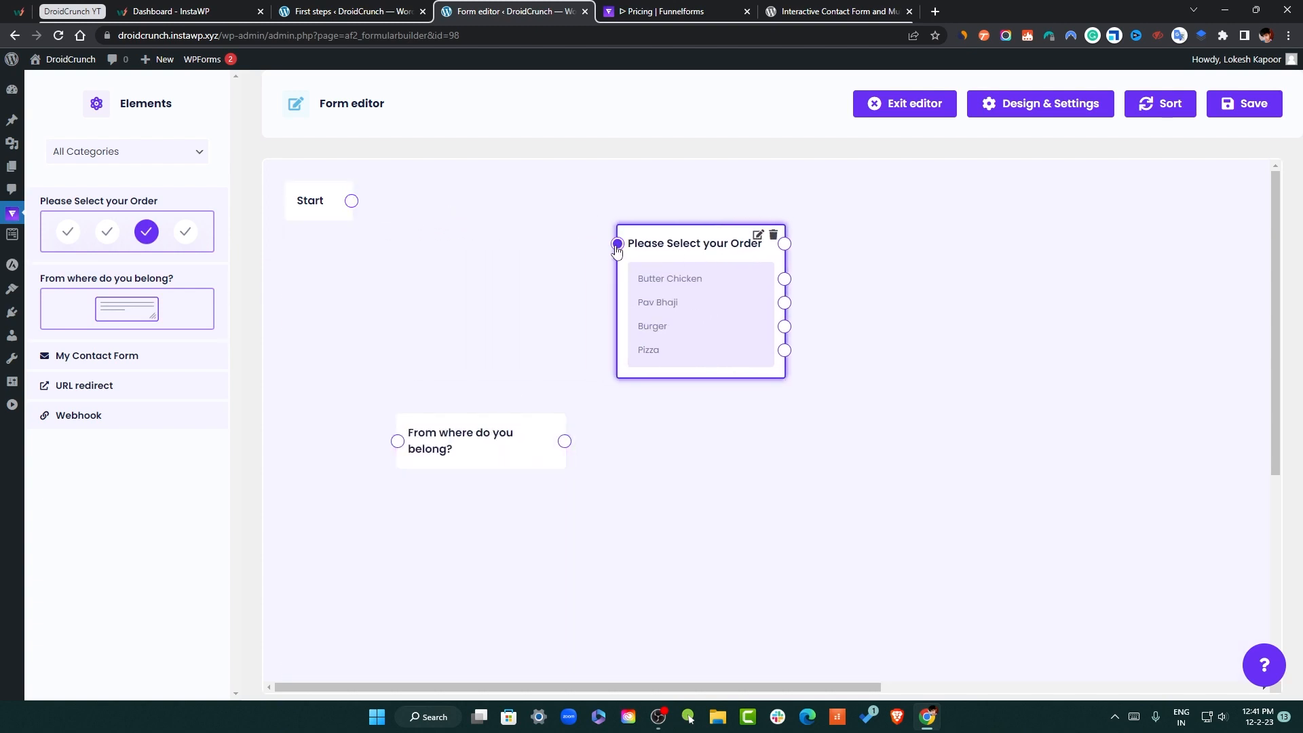
{"action": "left_click_drag", "start_coordinate": [448, 426], "coordinate": [428, 237]}
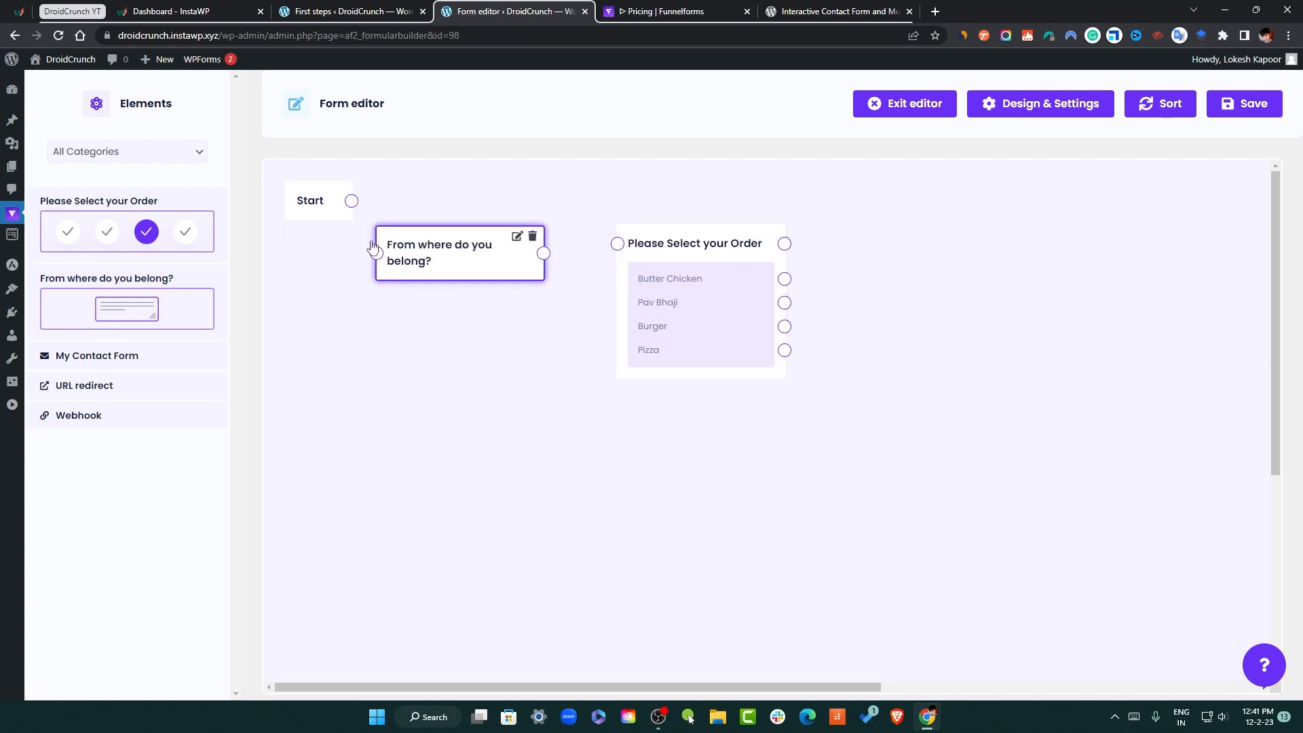
{"action": "left_click_drag", "start_coordinate": [351, 201], "coordinate": [377, 253]}
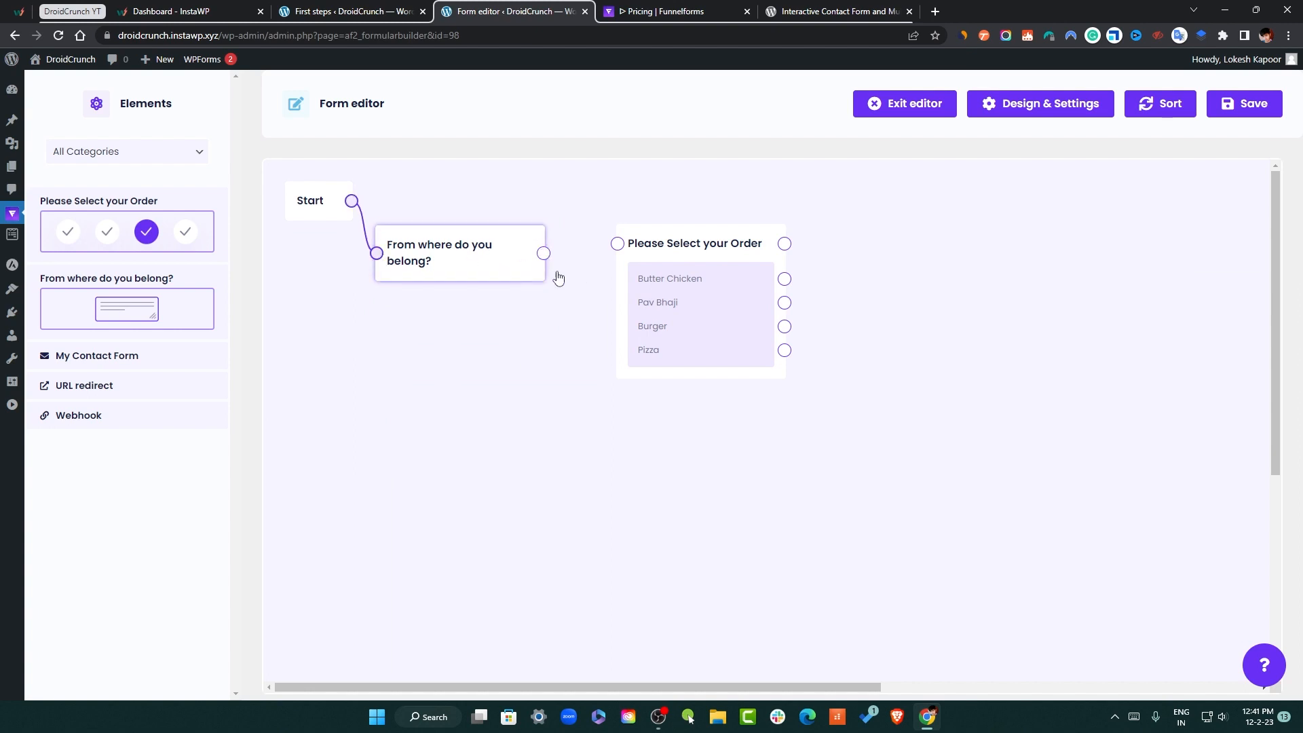
{"action": "left_click_drag", "start_coordinate": [543, 253], "coordinate": [601, 251]}
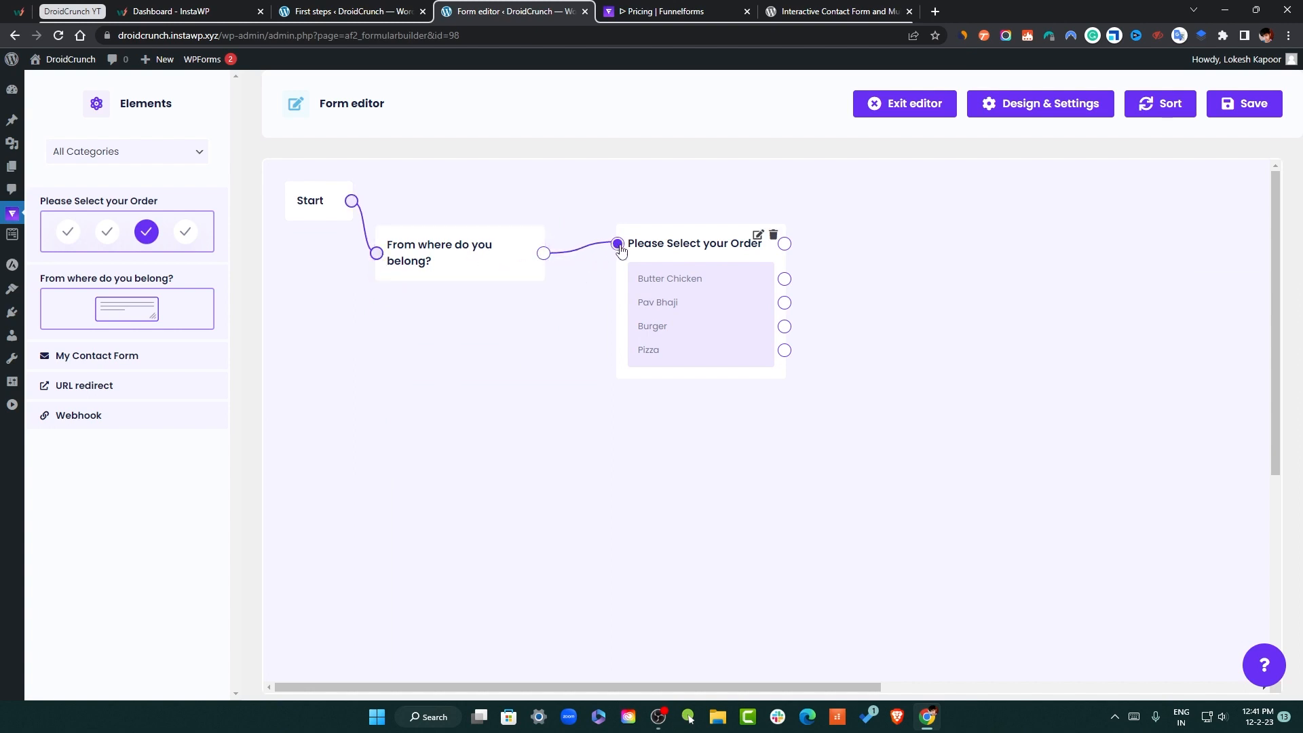
{"action": "left_click_drag", "start_coordinate": [689, 256], "coordinate": [661, 253]}
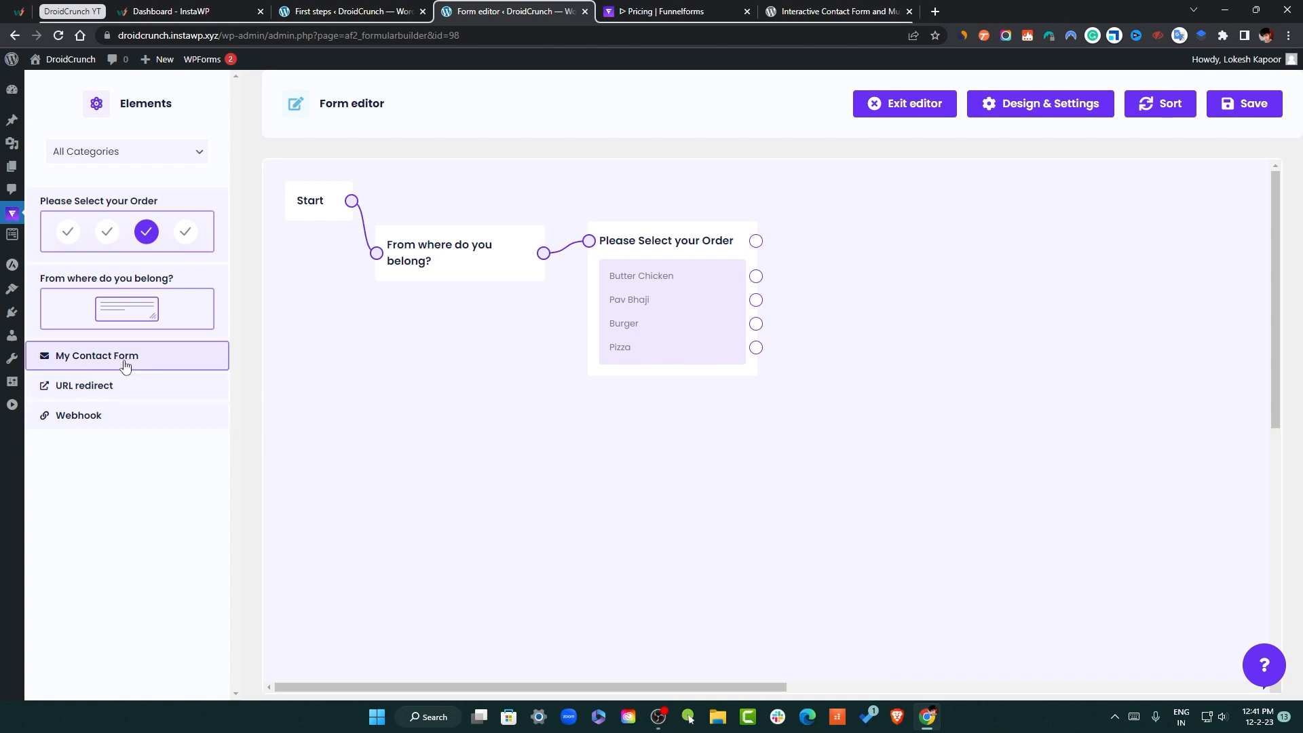
Route the Burger answer to My Contact Form and connect the order question to a URL redirect
{"action": "left_click_drag", "start_coordinate": [129, 362], "coordinate": [892, 247]}
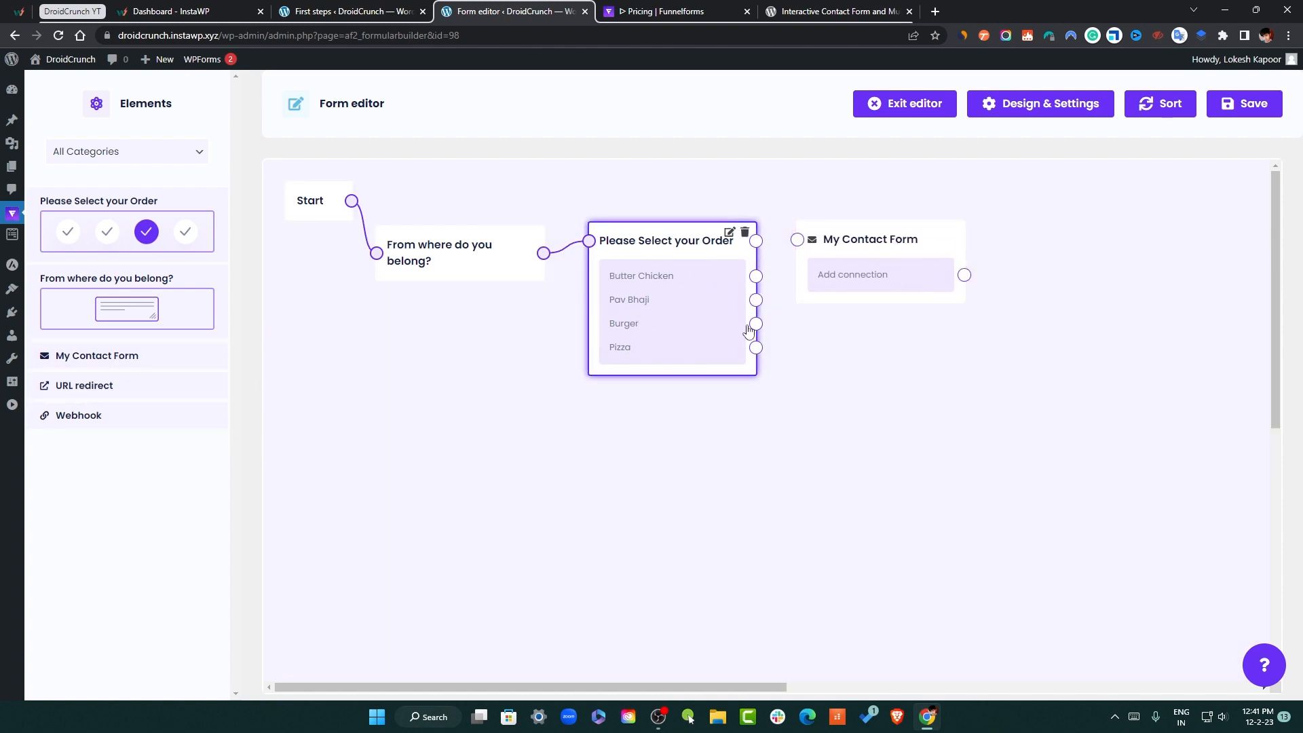
{"action": "left_click_drag", "start_coordinate": [756, 324], "coordinate": [797, 240]}
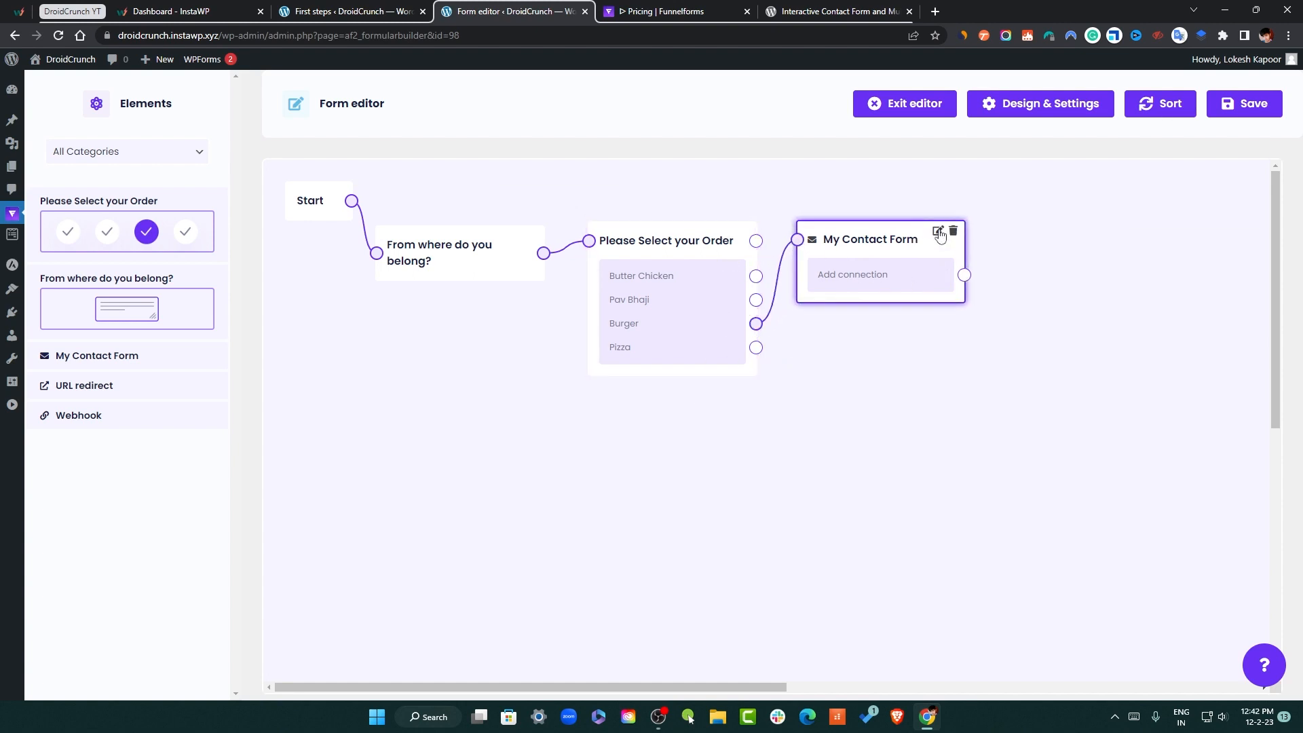
{"action": "left_click_drag", "start_coordinate": [116, 395], "coordinate": [912, 374]}
{"action": "left_click_drag", "start_coordinate": [756, 241], "coordinate": [823, 373]}
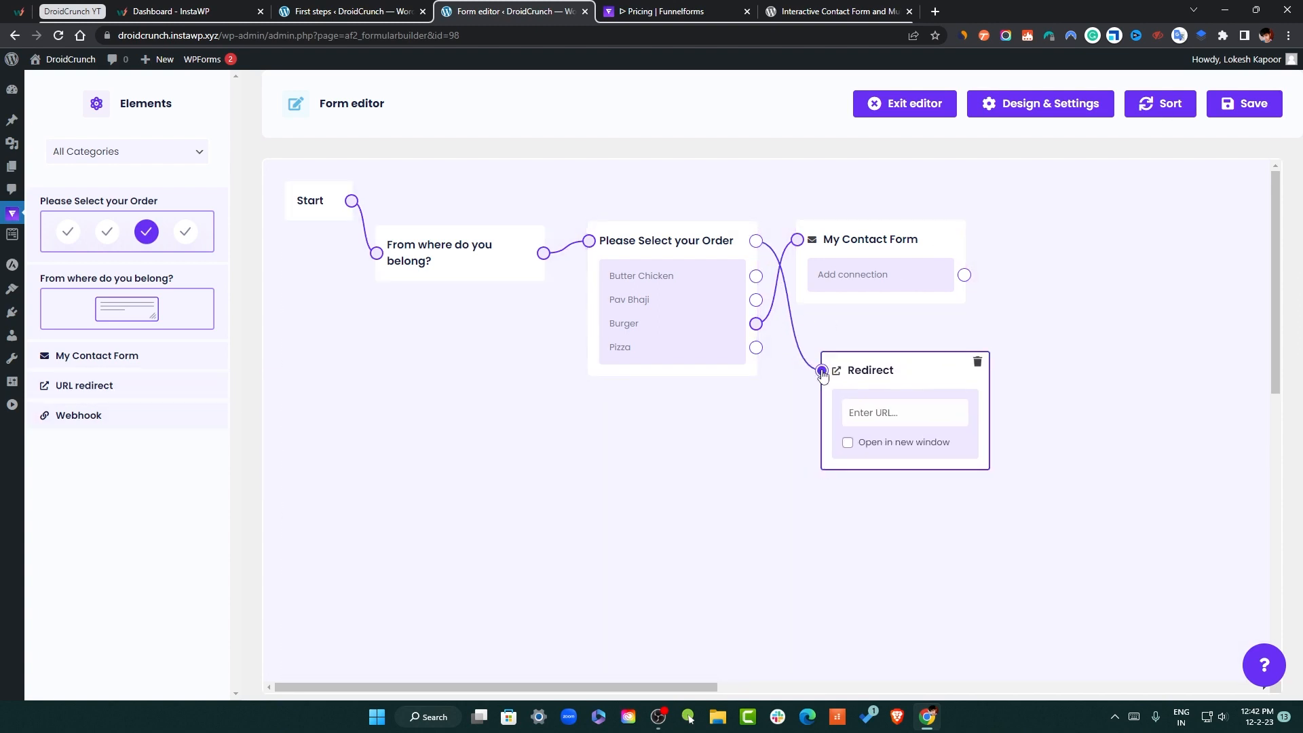
{"action": "left_click", "coordinate": [884, 424]}
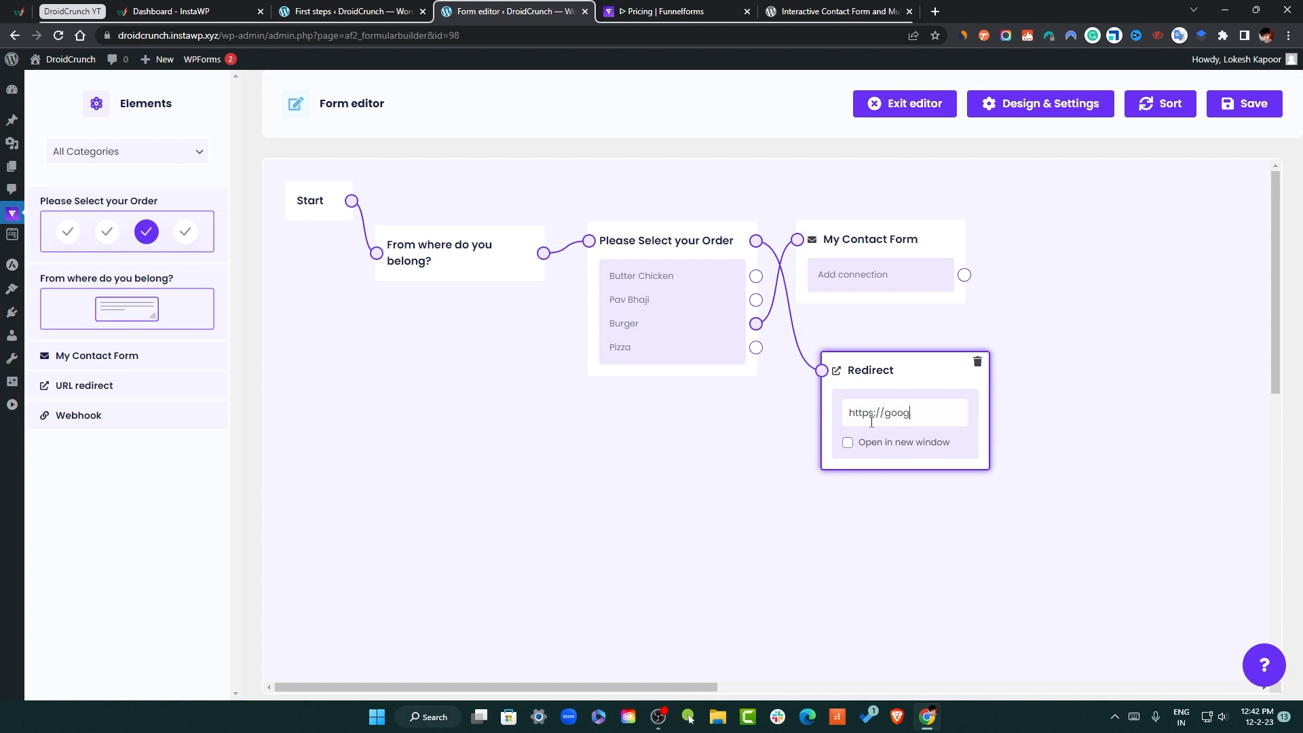
{"action": "left_click", "coordinate": [491, 460]}
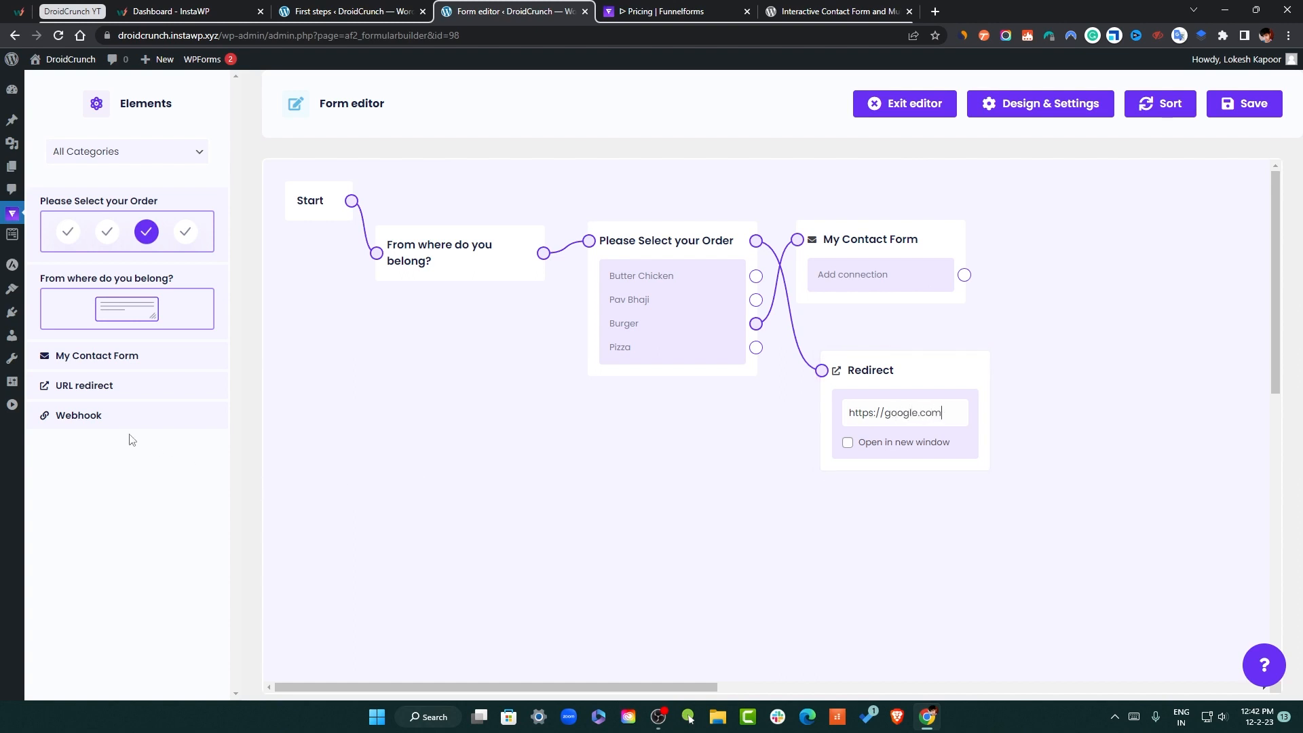
{"action": "left_click_drag", "start_coordinate": [131, 414], "coordinate": [678, 461]}
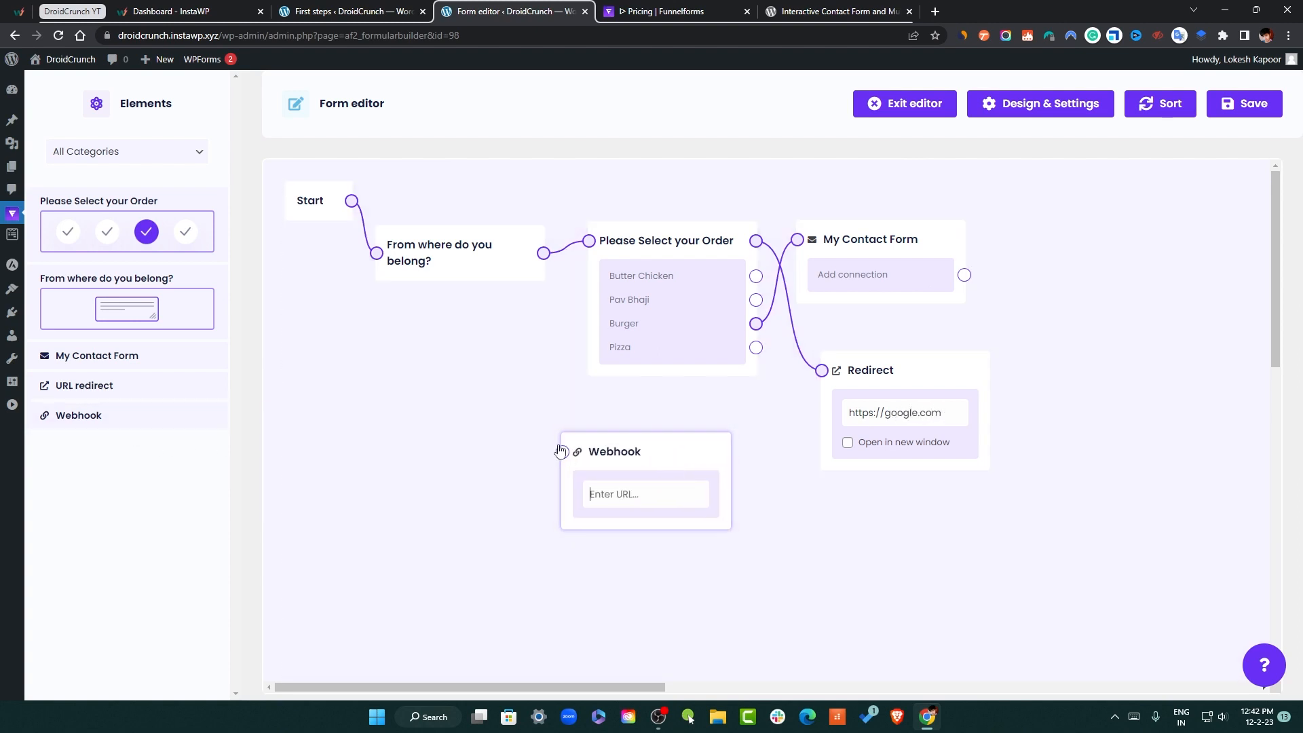
{"action": "left_click", "coordinate": [719, 445]}
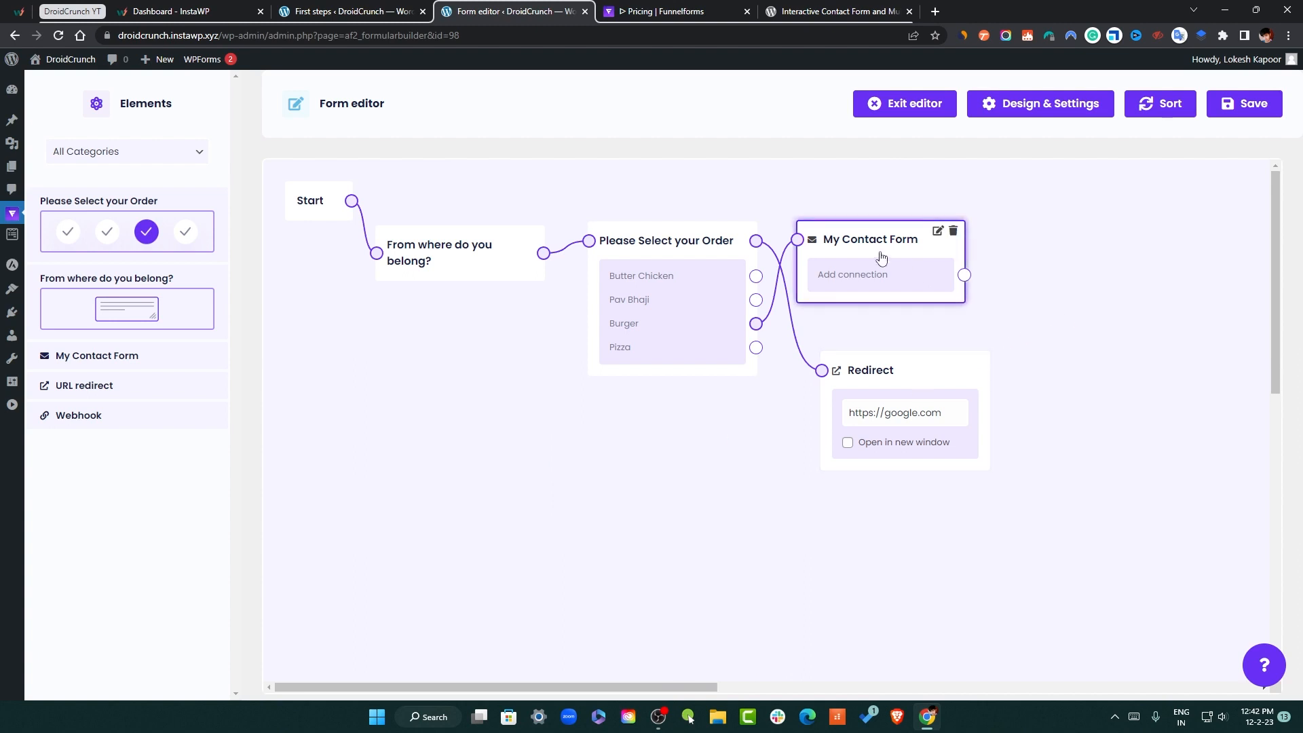
{"action": "left_click_drag", "start_coordinate": [891, 245], "coordinate": [911, 246]}
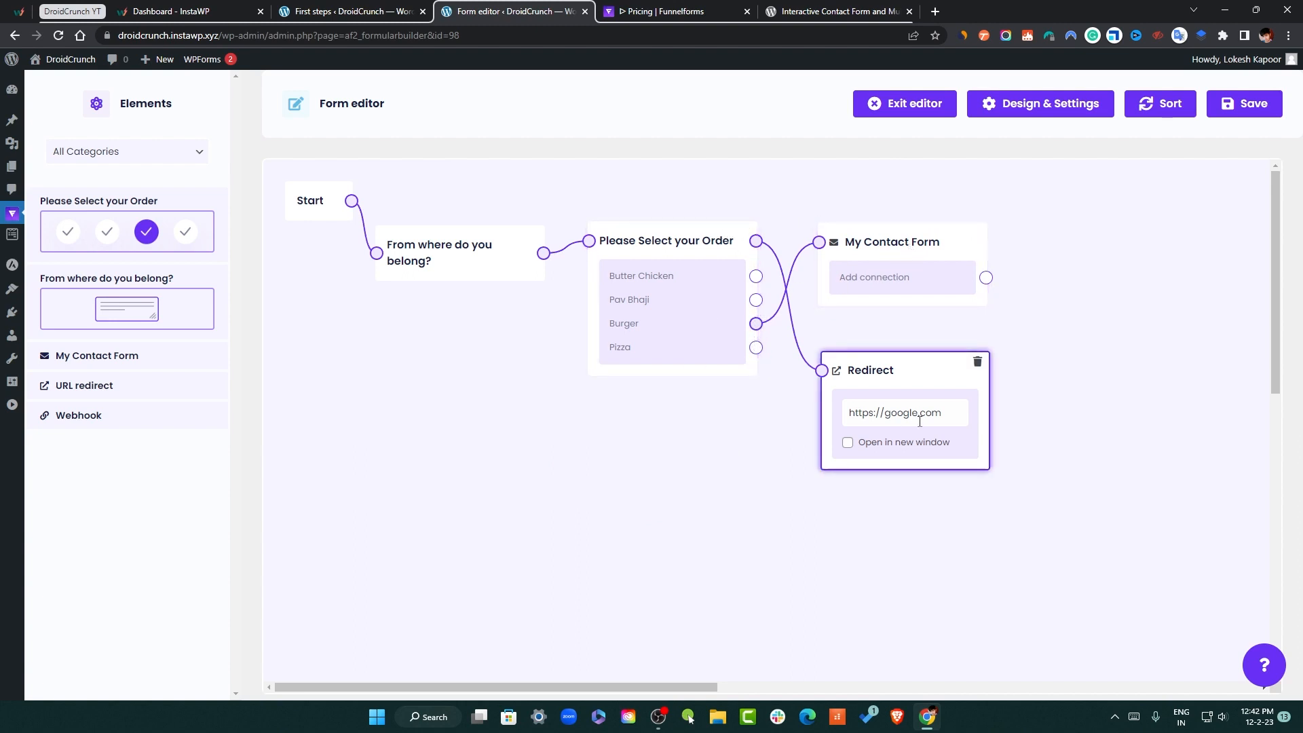
{"action": "left_click", "coordinate": [1243, 103]}
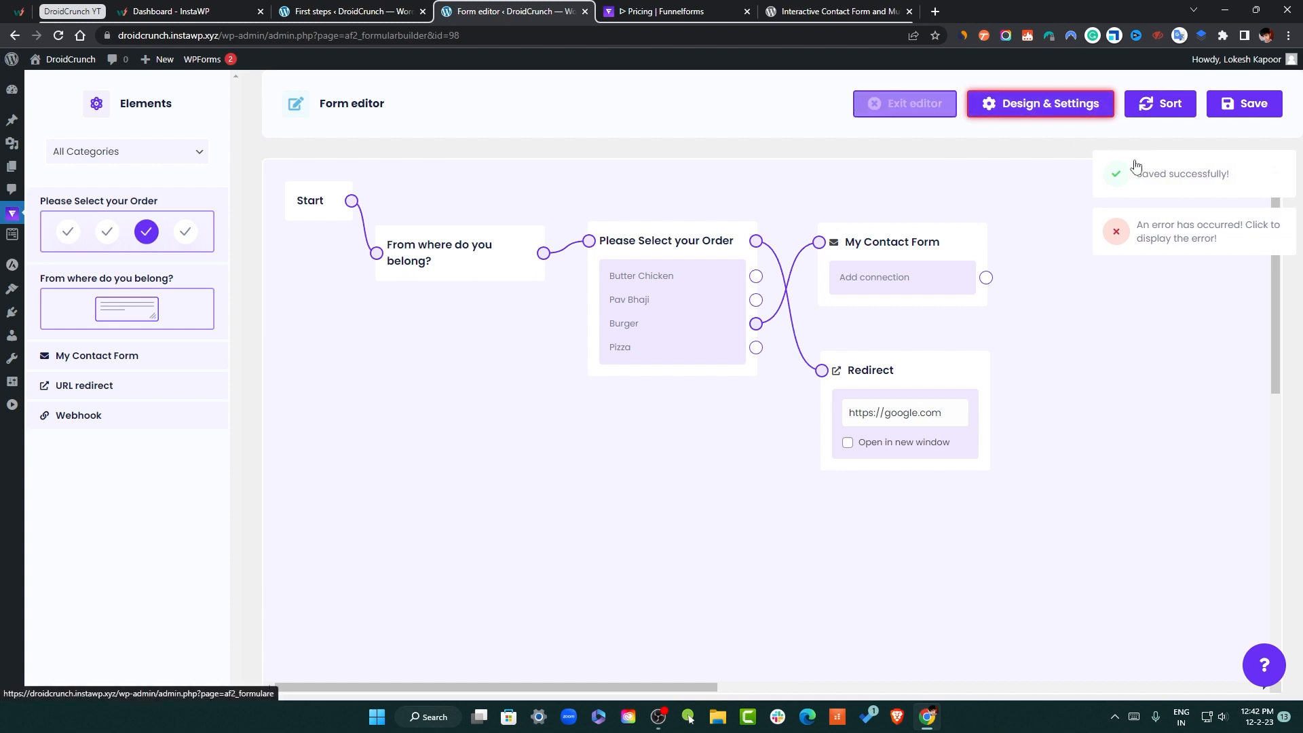
Set the backend title to 'First Multistep Form' in General settings and save it
{"action": "left_click", "coordinate": [1073, 114]}
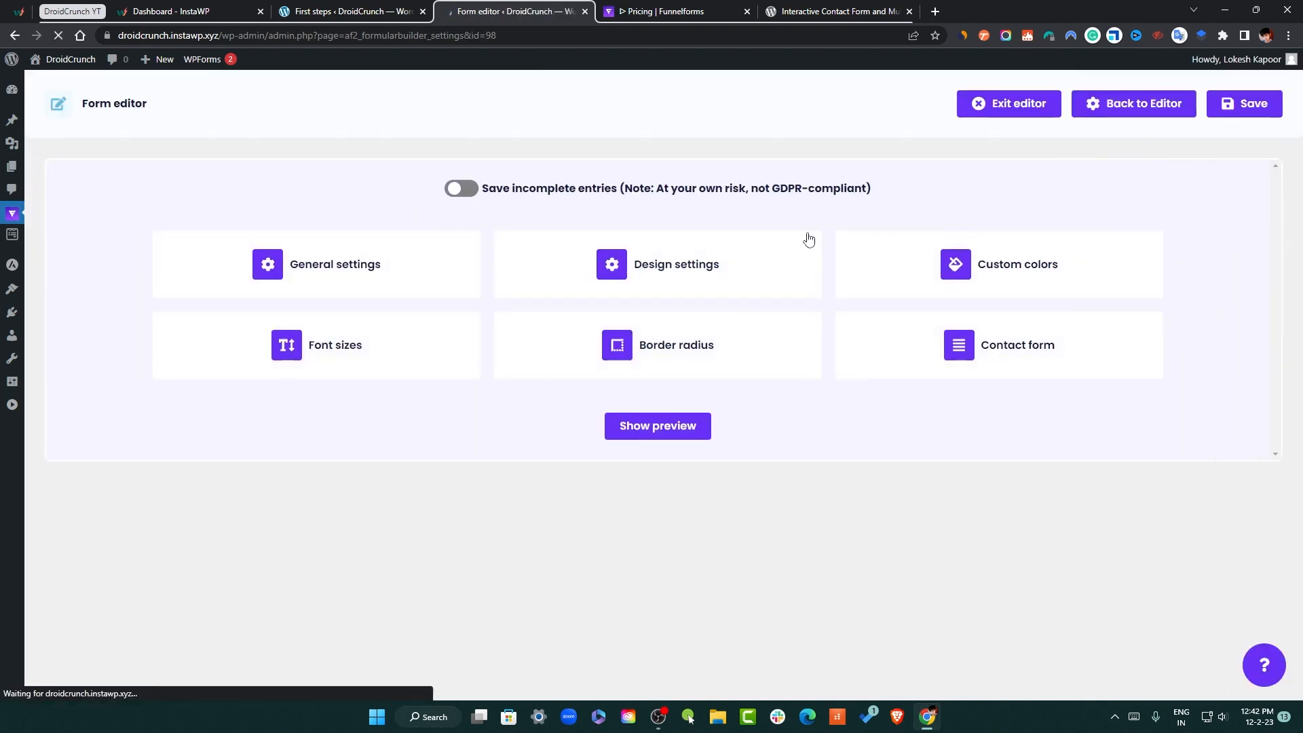
{"action": "left_click", "coordinate": [373, 262]}
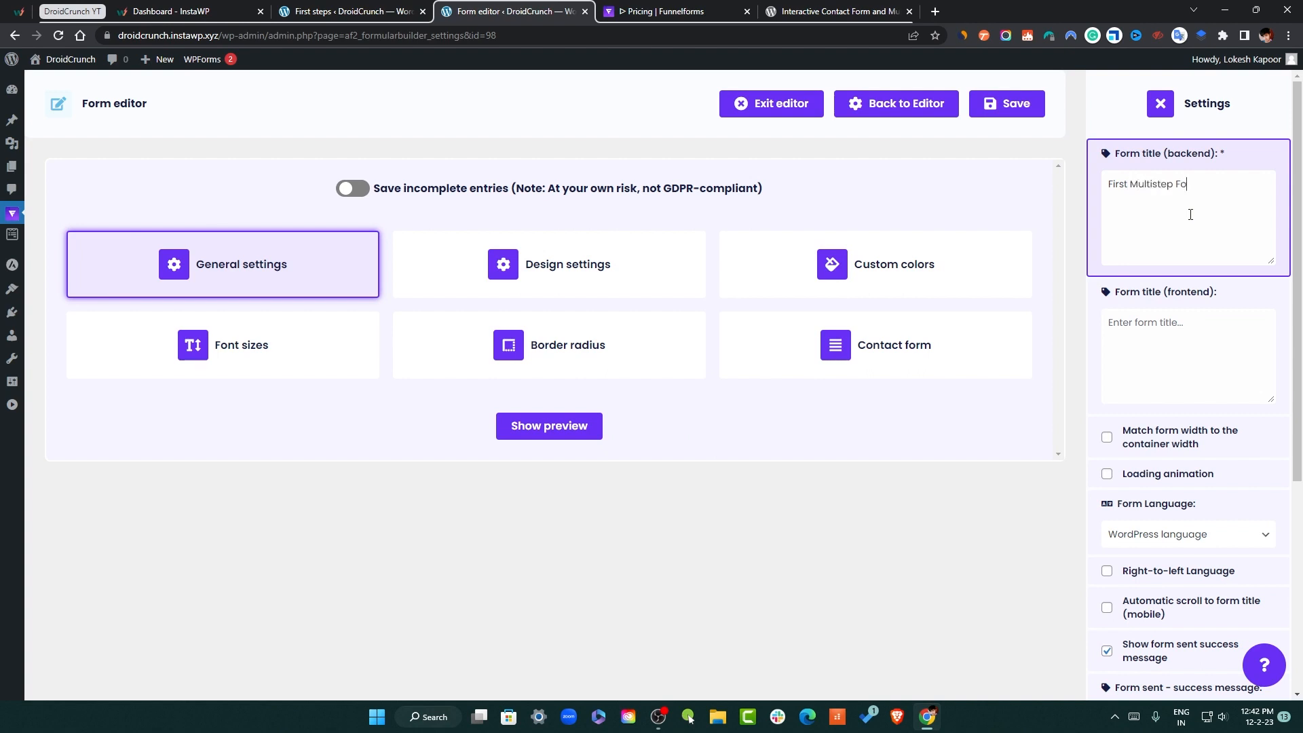
{"action": "left_click", "coordinate": [1013, 107]}
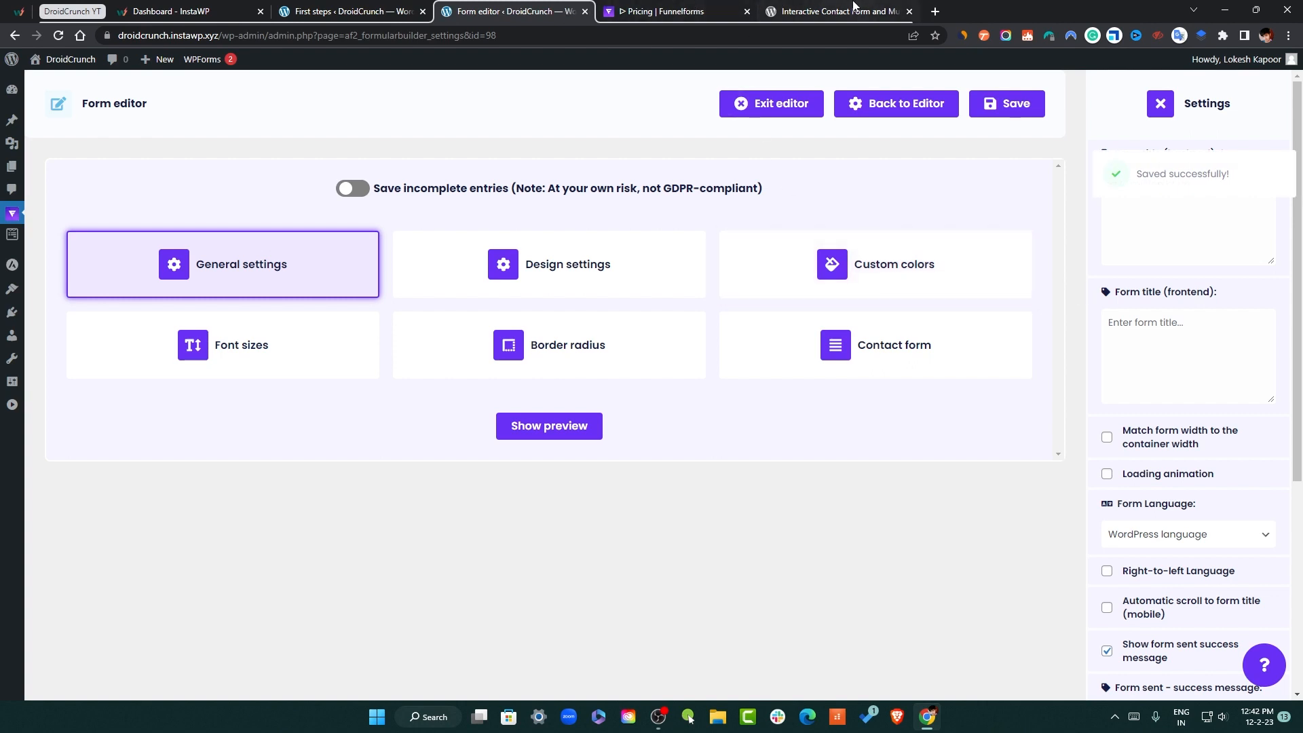
{"action": "left_click", "coordinate": [401, 11]}
Open the Forms list in a new tab and select the shortcode [funnelforms id="98"]
{"action": "mouse_move", "coordinate": [66, 150]}
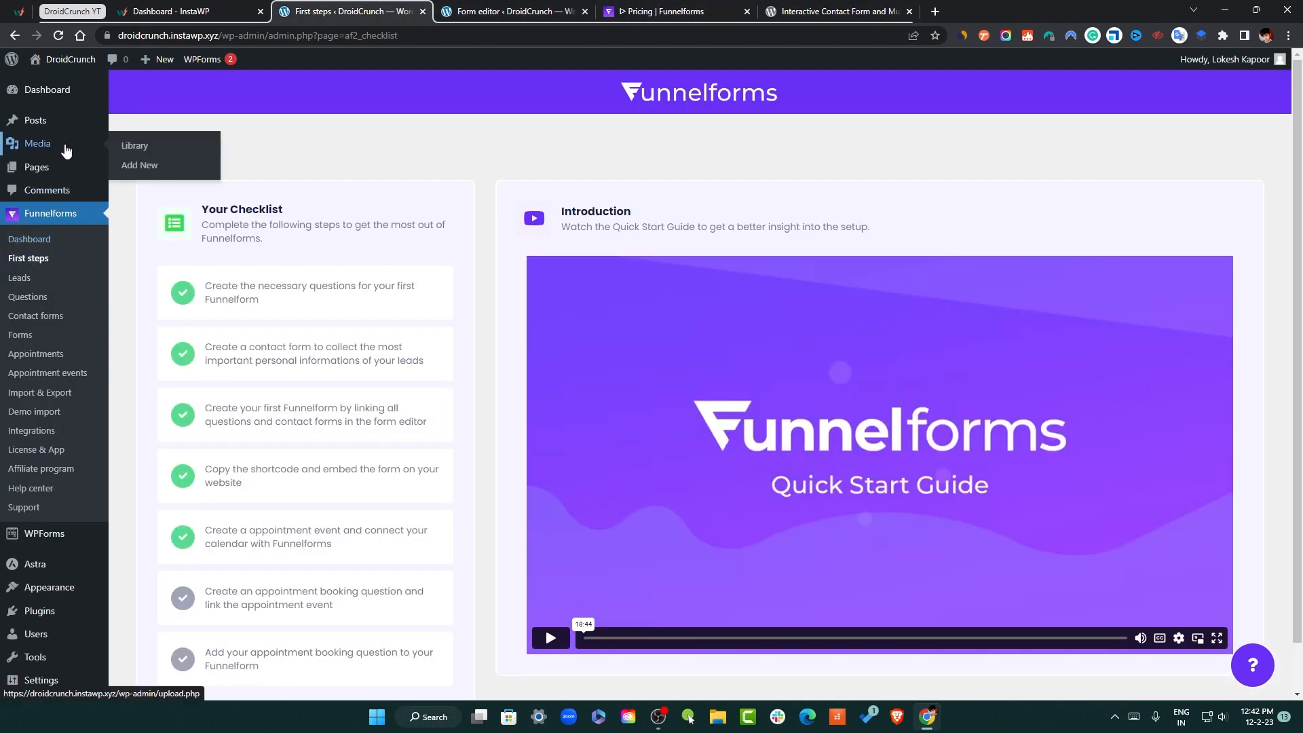
{"action": "left_click", "coordinate": [653, 11]}
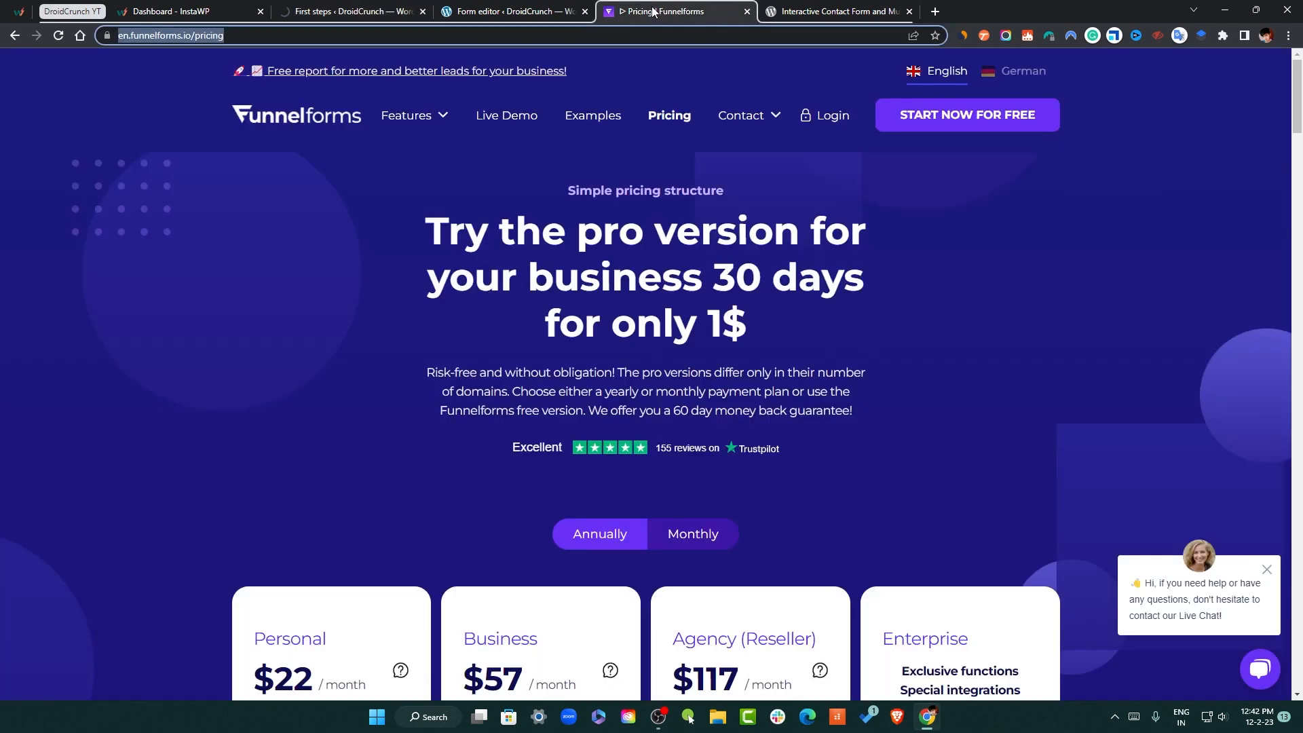
{"action": "left_click", "coordinate": [506, 11]}
{"action": "mouse_move", "coordinate": [18, 217]}
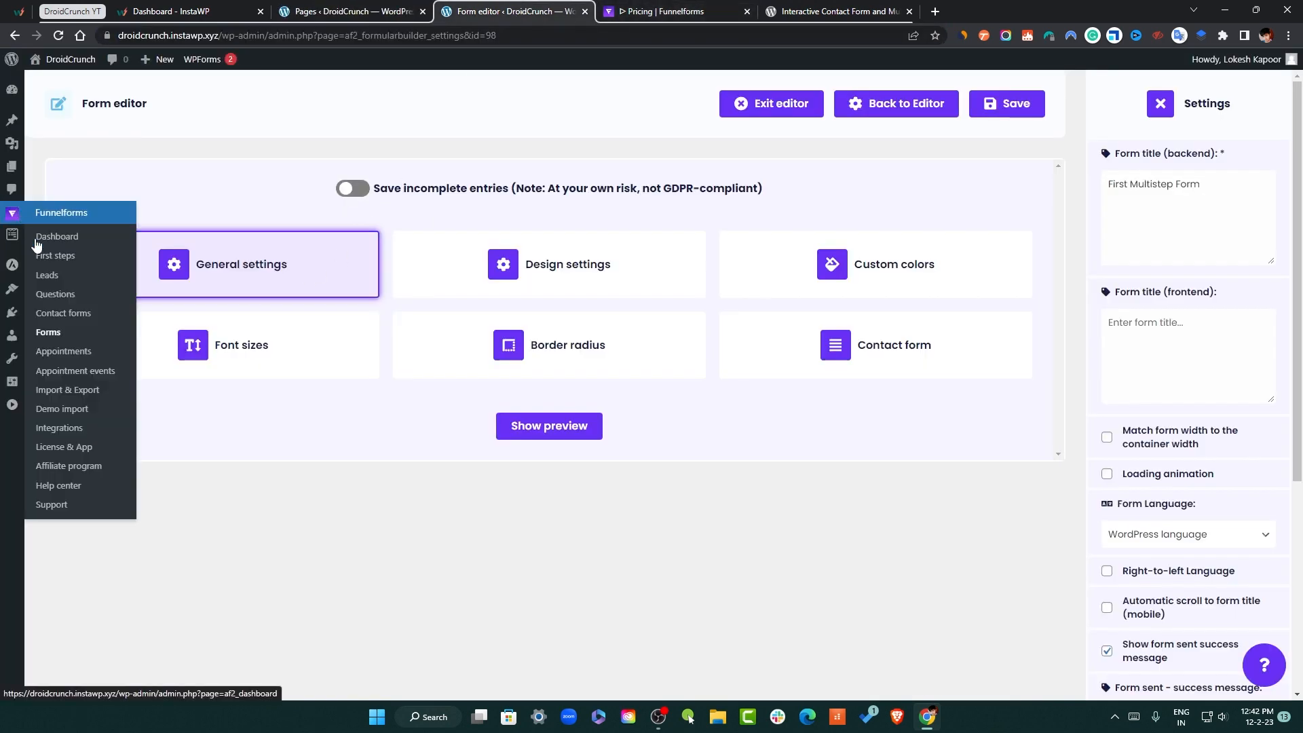
{"action": "middle_click", "coordinate": [63, 332]}
{"action": "left_click", "coordinate": [680, 10]}
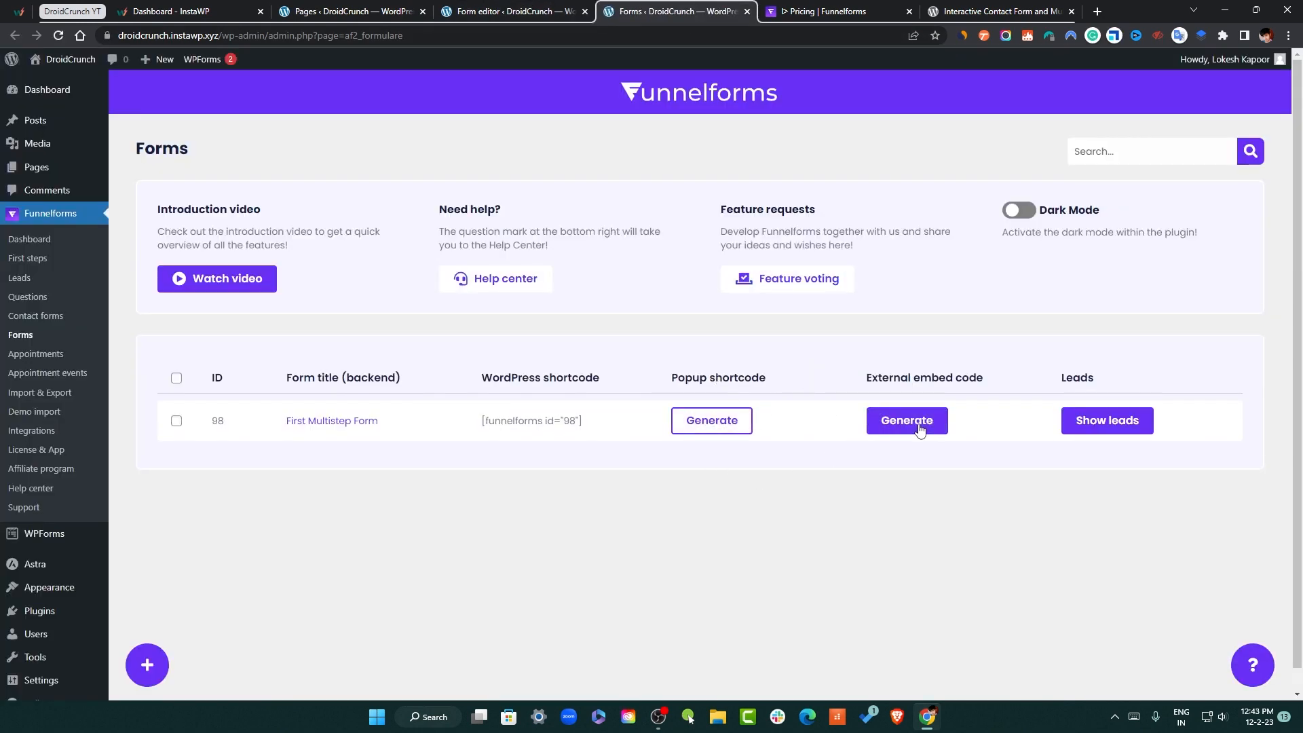
{"action": "left_click_drag", "start_coordinate": [585, 422], "coordinate": [478, 423]}
{"action": "key", "text": "ctrl+c"}
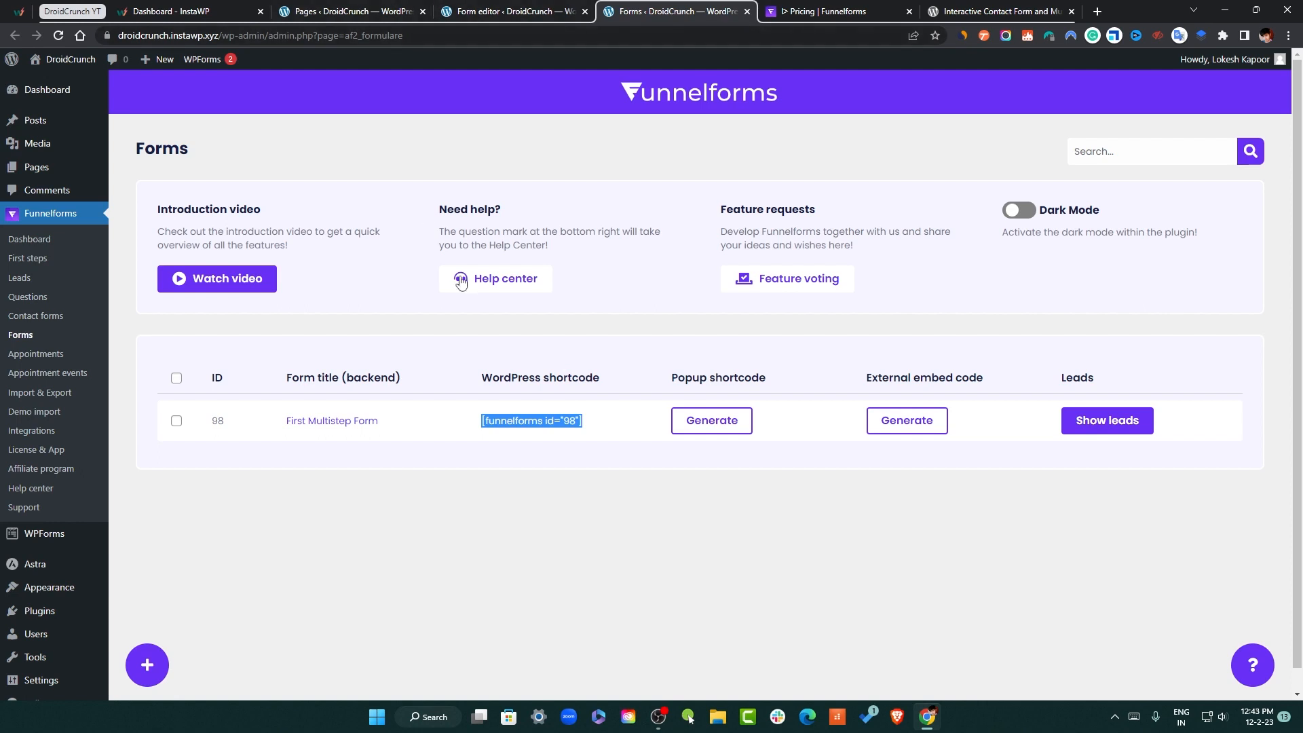
Create a new page titled 'My Multistep Form' with a shortcode block holding [funnelforms id="98"]
{"action": "left_click", "coordinate": [352, 12]}
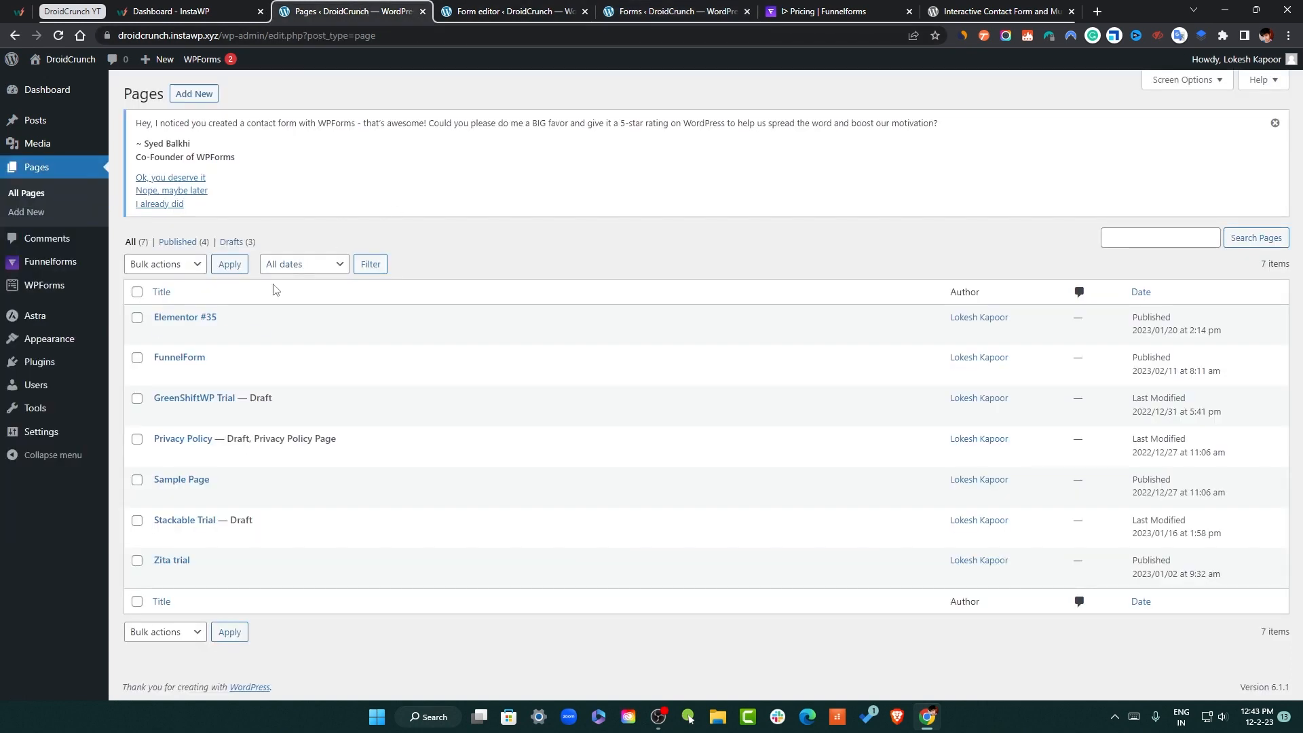
{"action": "left_click", "coordinate": [185, 99]}
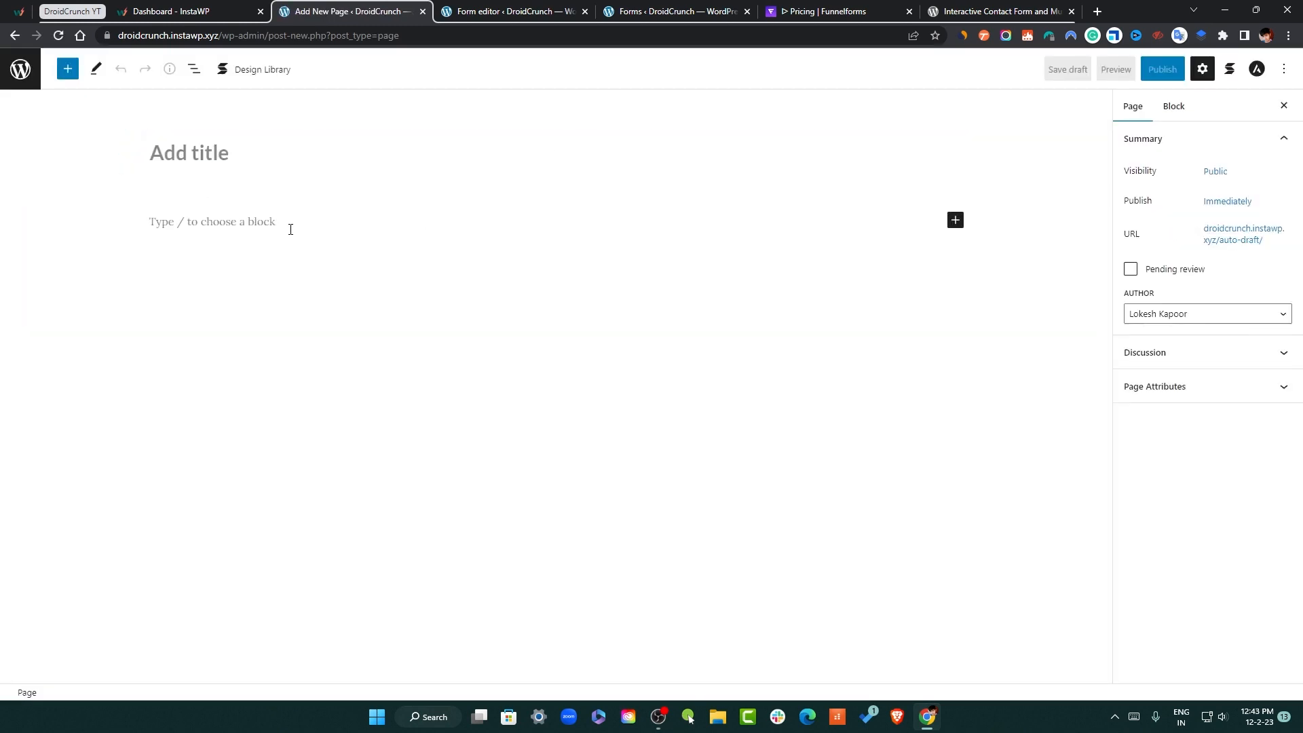
{"action": "left_click", "coordinate": [269, 161]}
{"action": "type", "text": "My Multistep Form"}
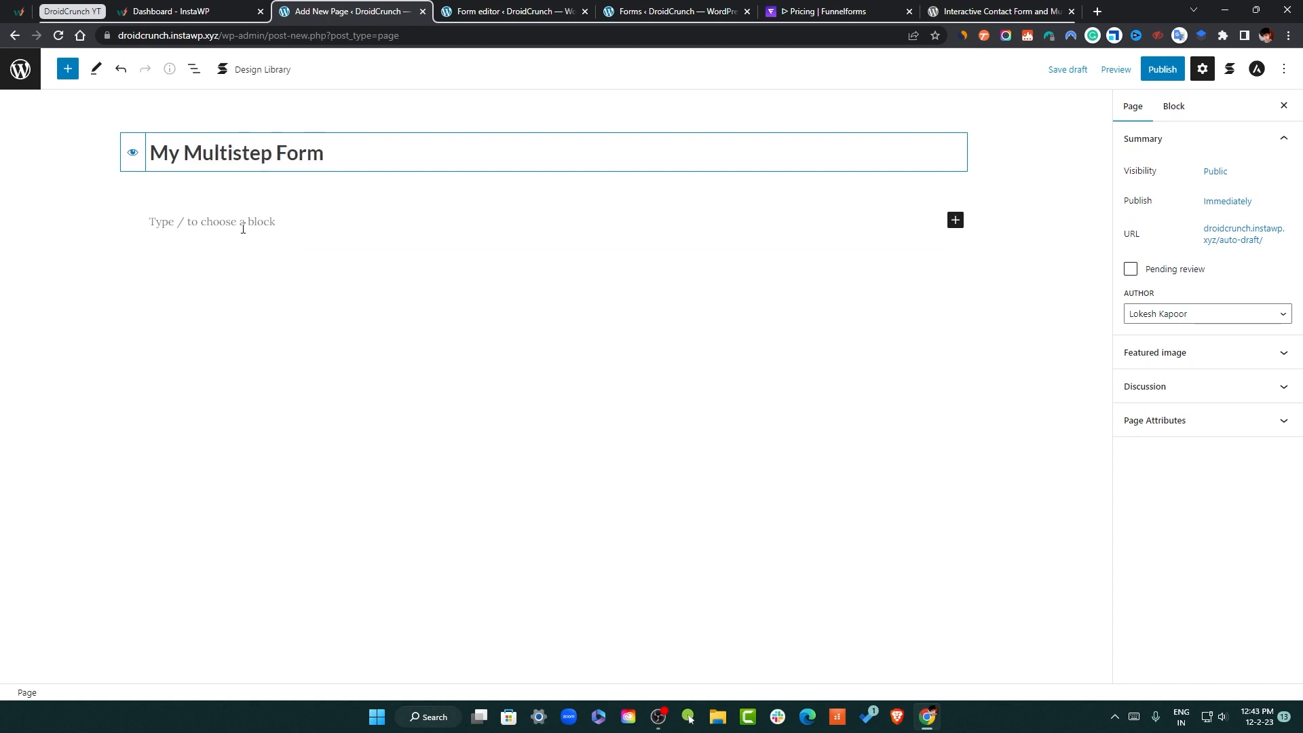
{"action": "left_click", "coordinate": [243, 229]}
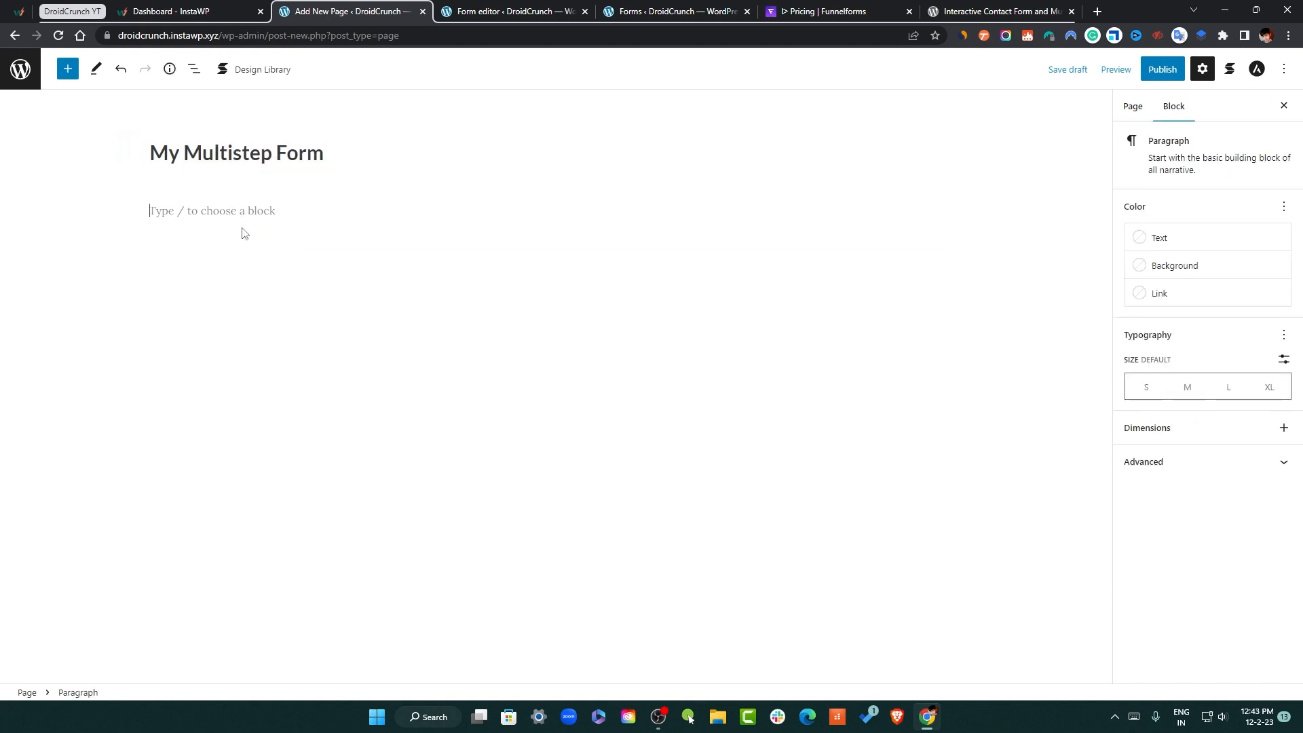
{"action": "type", "text": "/sh"}
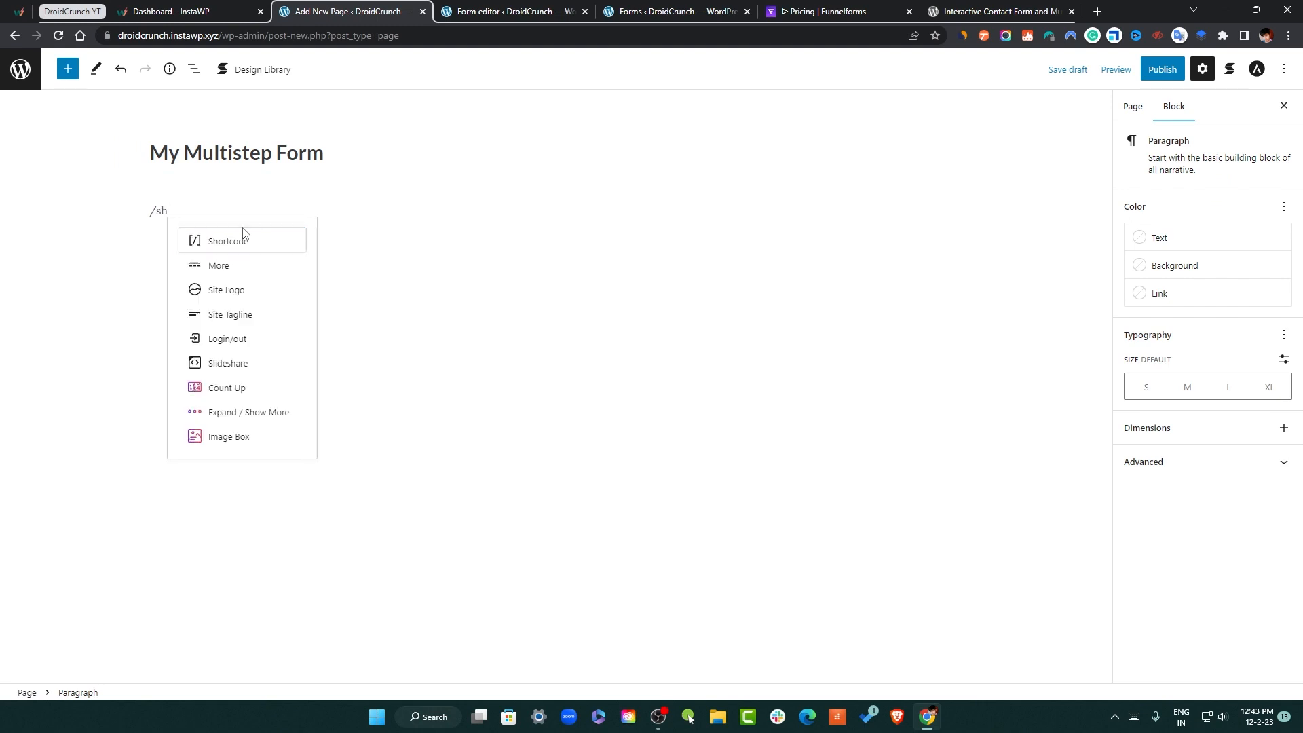
{"action": "key", "text": "Return"}
{"action": "key", "text": "ctrl+v"}
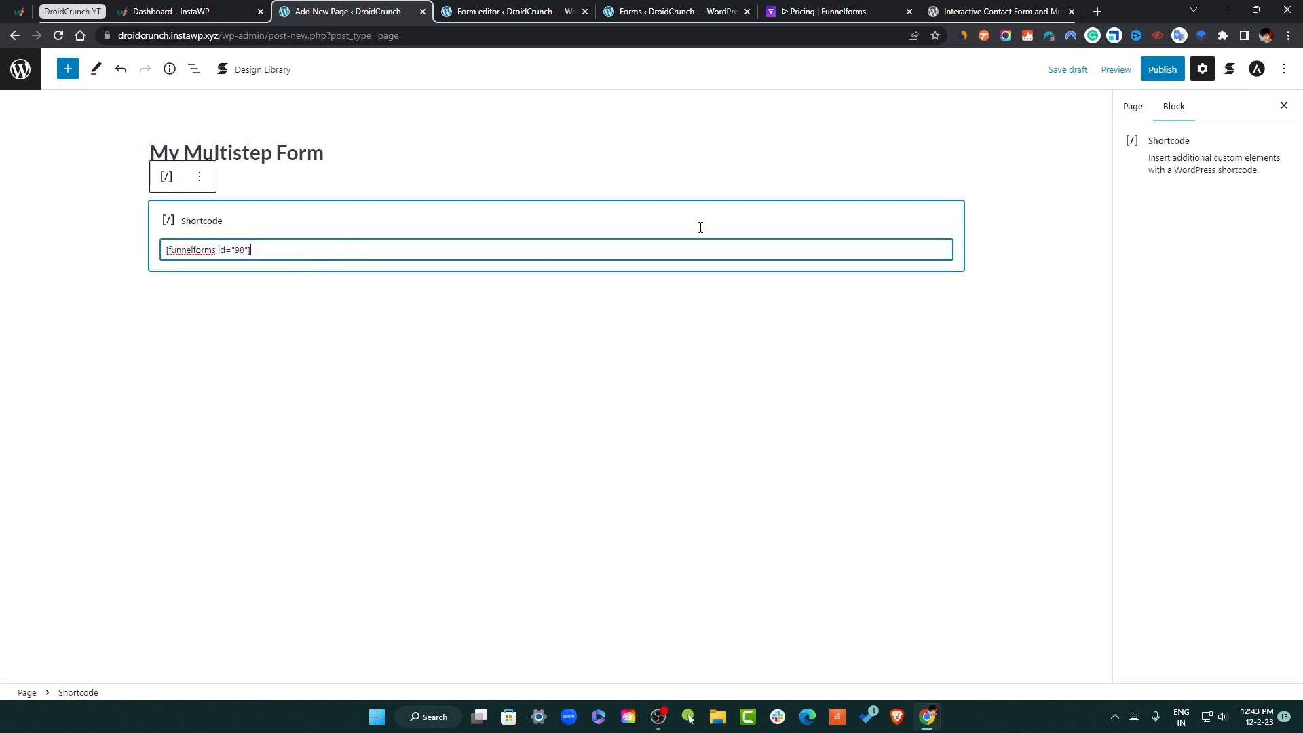
Publish the page and view it live in a new tab
{"action": "left_click", "coordinate": [1166, 76]}
{"action": "left_click", "coordinate": [1167, 80]}
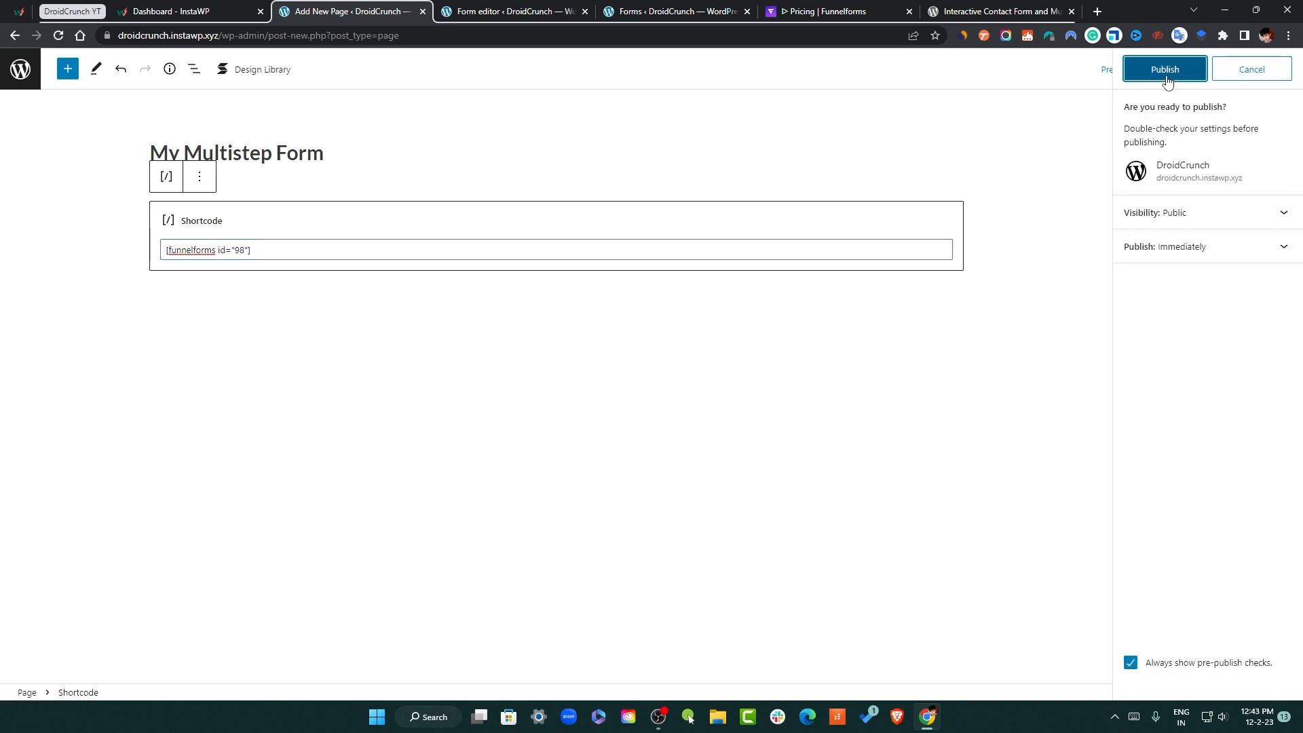
{"action": "right_click", "coordinate": [1166, 223]}
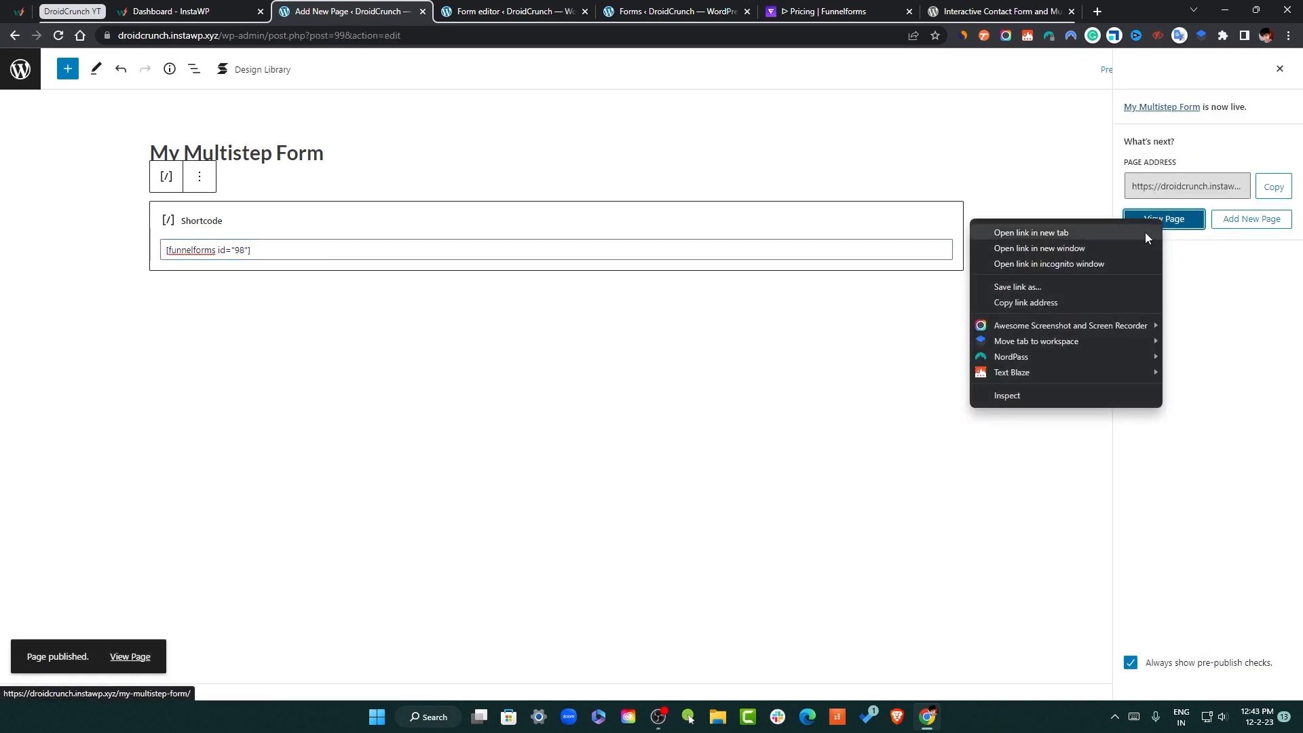
{"action": "left_click", "coordinate": [1146, 232]}
{"action": "left_click", "coordinate": [469, 11]}
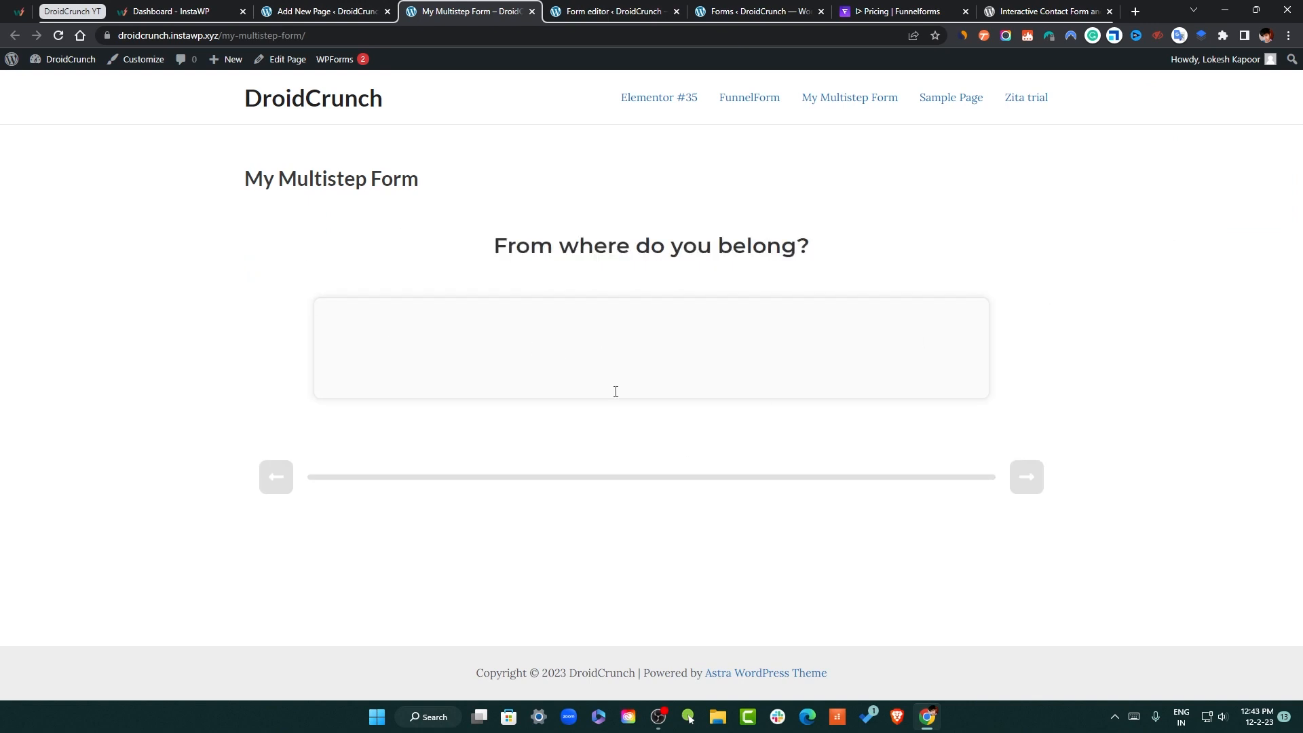
Answer 'India' on the live form, then check the Redirect setup in the form editor
{"action": "left_click", "coordinate": [870, 381]}
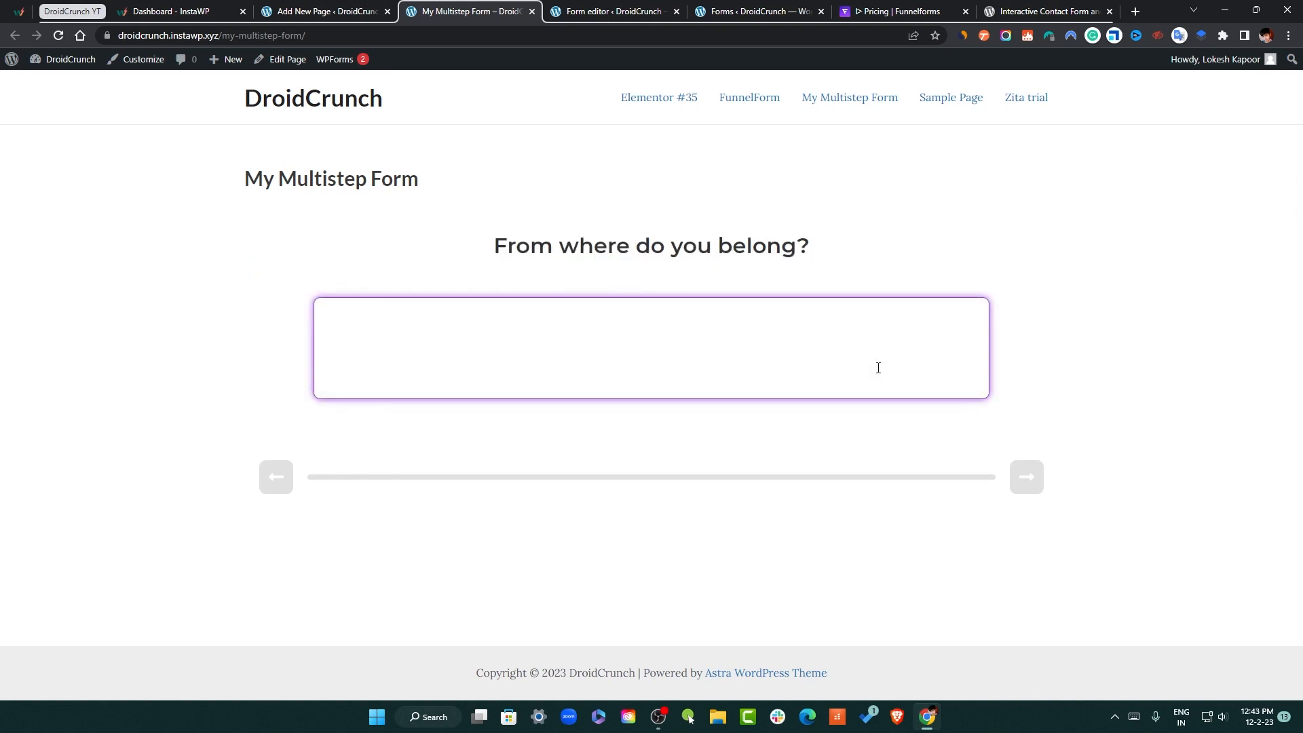
{"action": "type", "text": "India"}
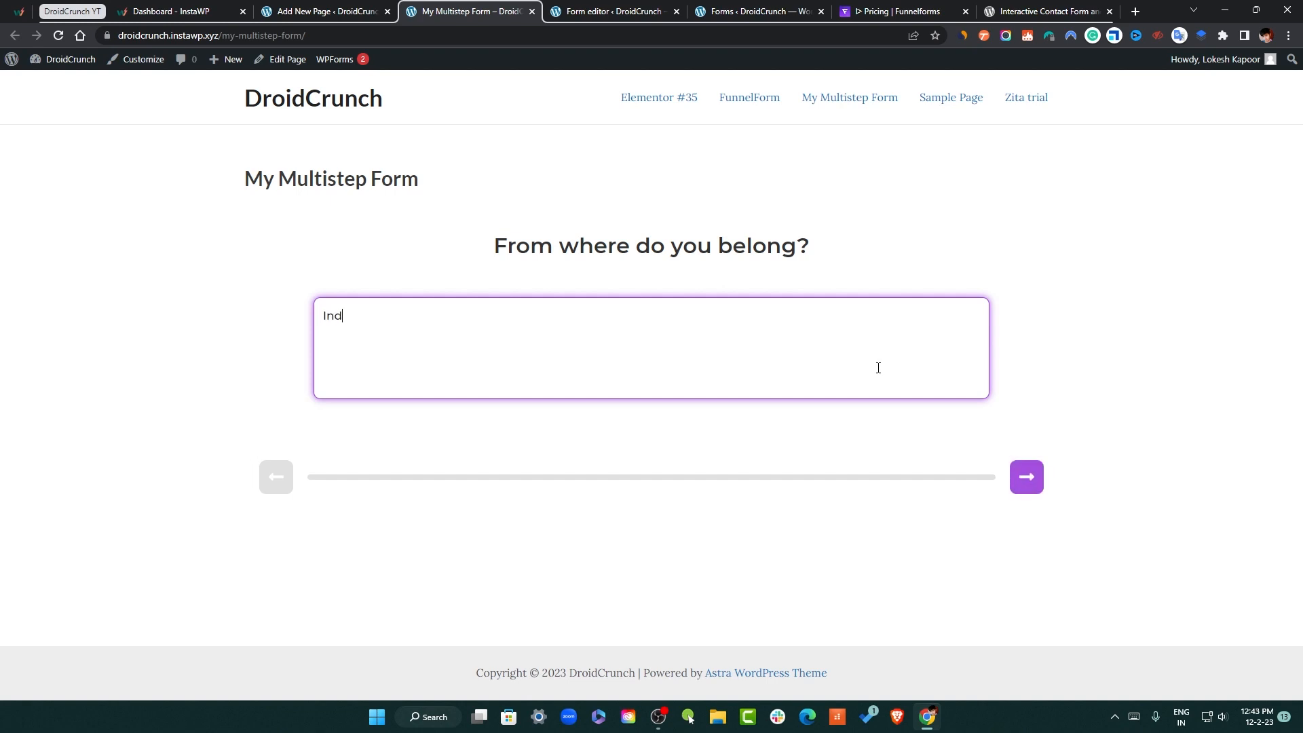
{"action": "left_click", "coordinate": [1028, 481]}
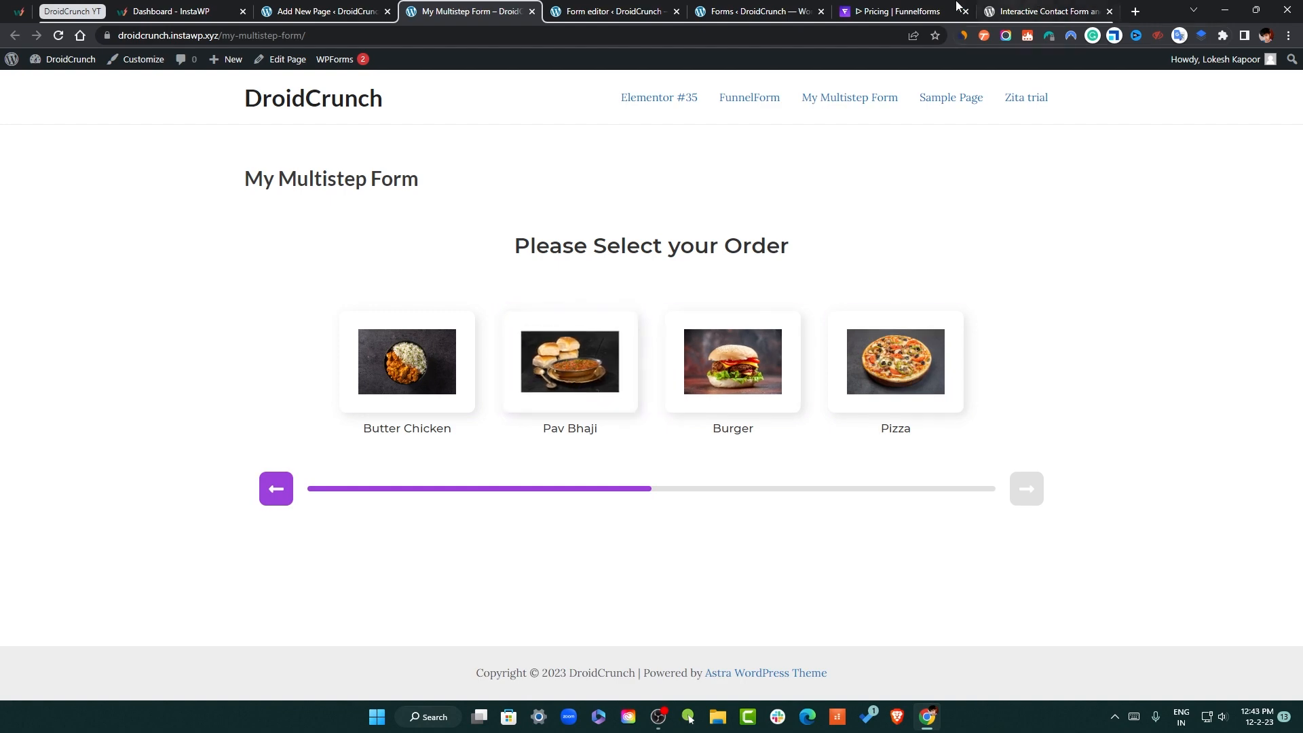
{"action": "left_click", "coordinate": [895, 11]}
{"action": "left_click", "coordinate": [1042, 11]}
{"action": "left_click", "coordinate": [746, 11]}
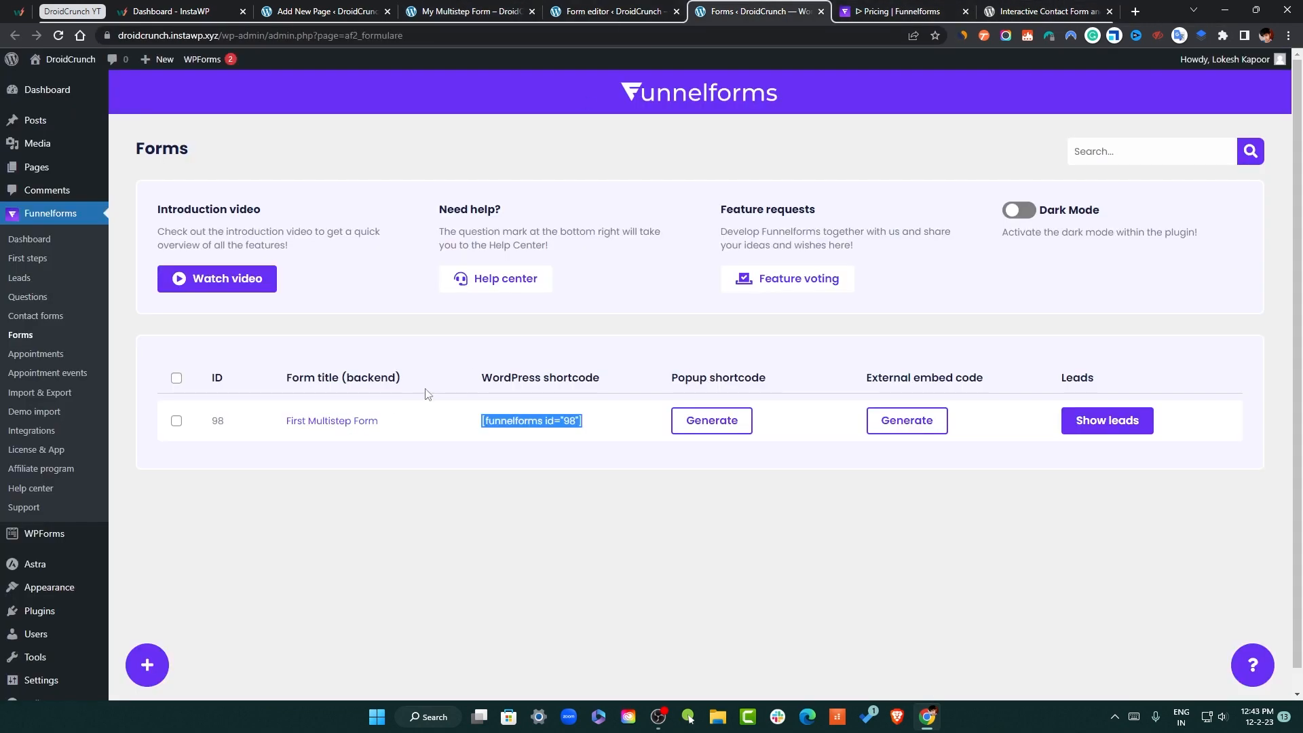
{"action": "left_click", "coordinate": [369, 425]}
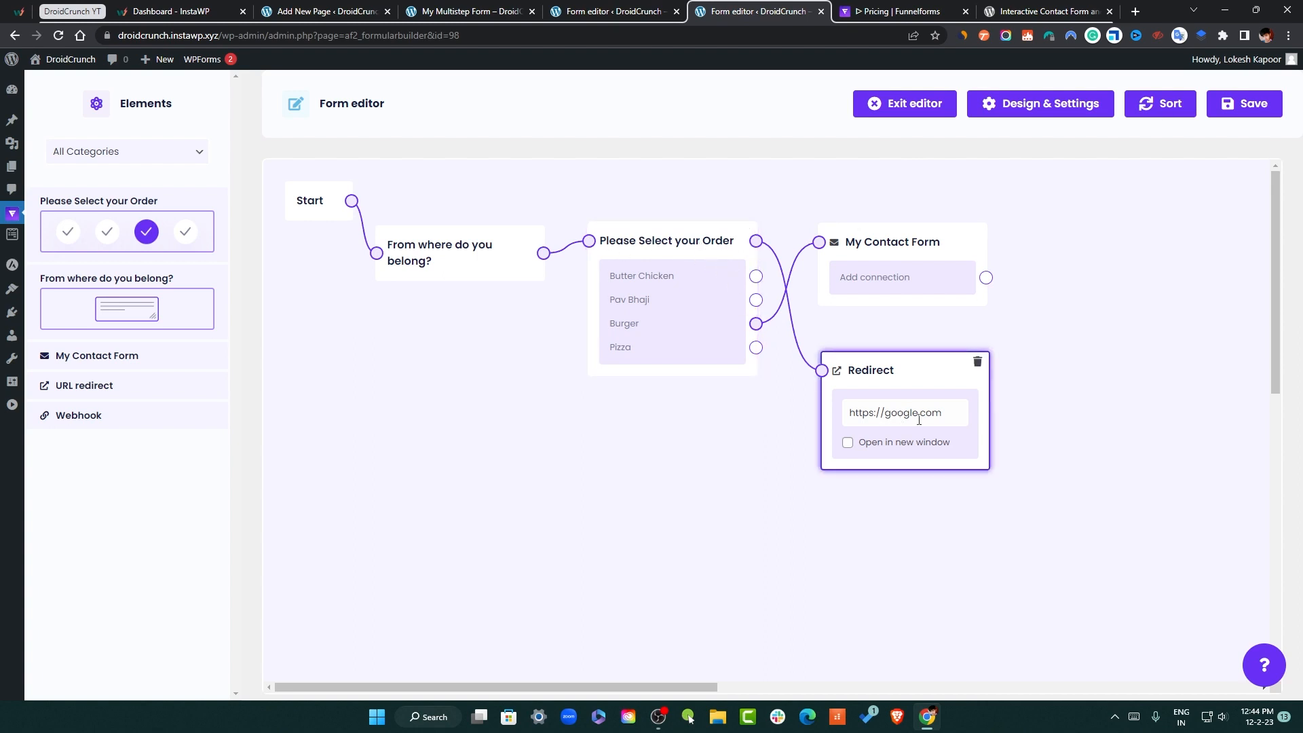
{"action": "left_click", "coordinate": [614, 11]}
{"action": "left_click", "coordinate": [468, 12]}
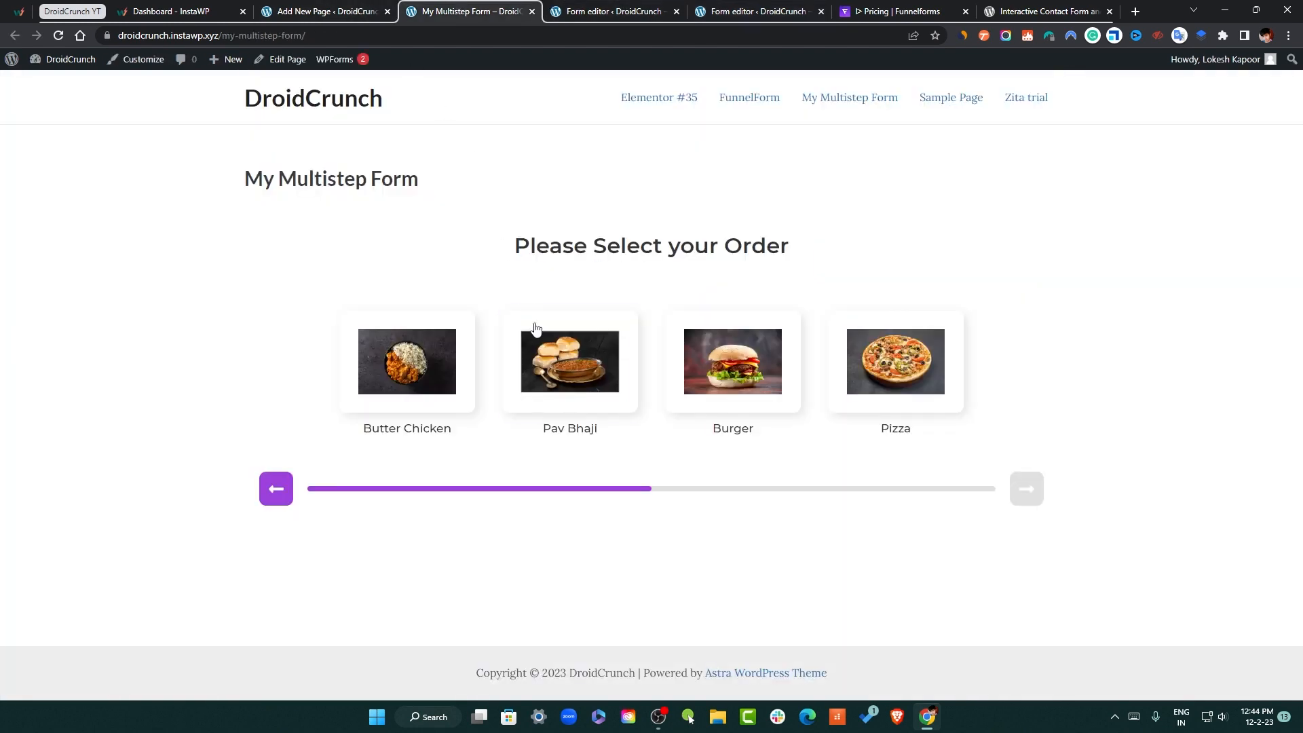
Choose Pav Bhaji to reach Google, go back, and reload the form page
{"action": "left_click", "coordinate": [570, 362]}
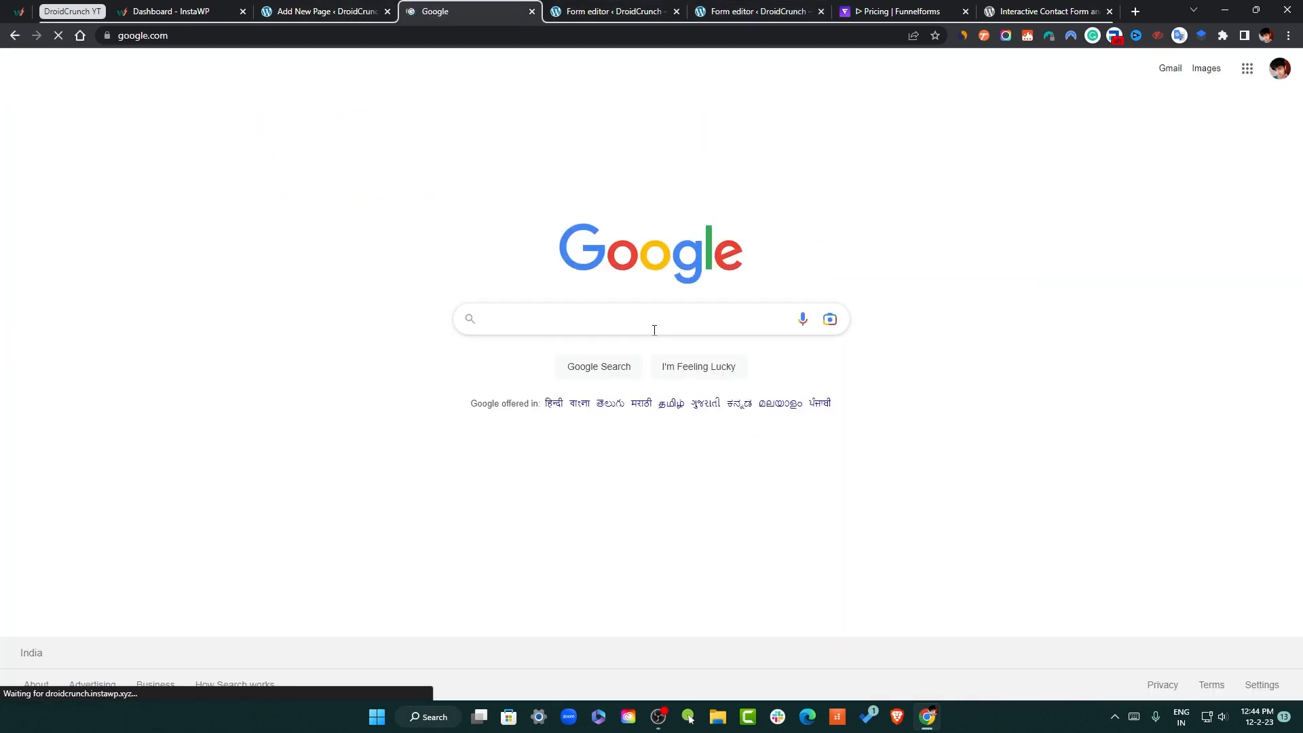
{"action": "left_click", "coordinate": [15, 35]}
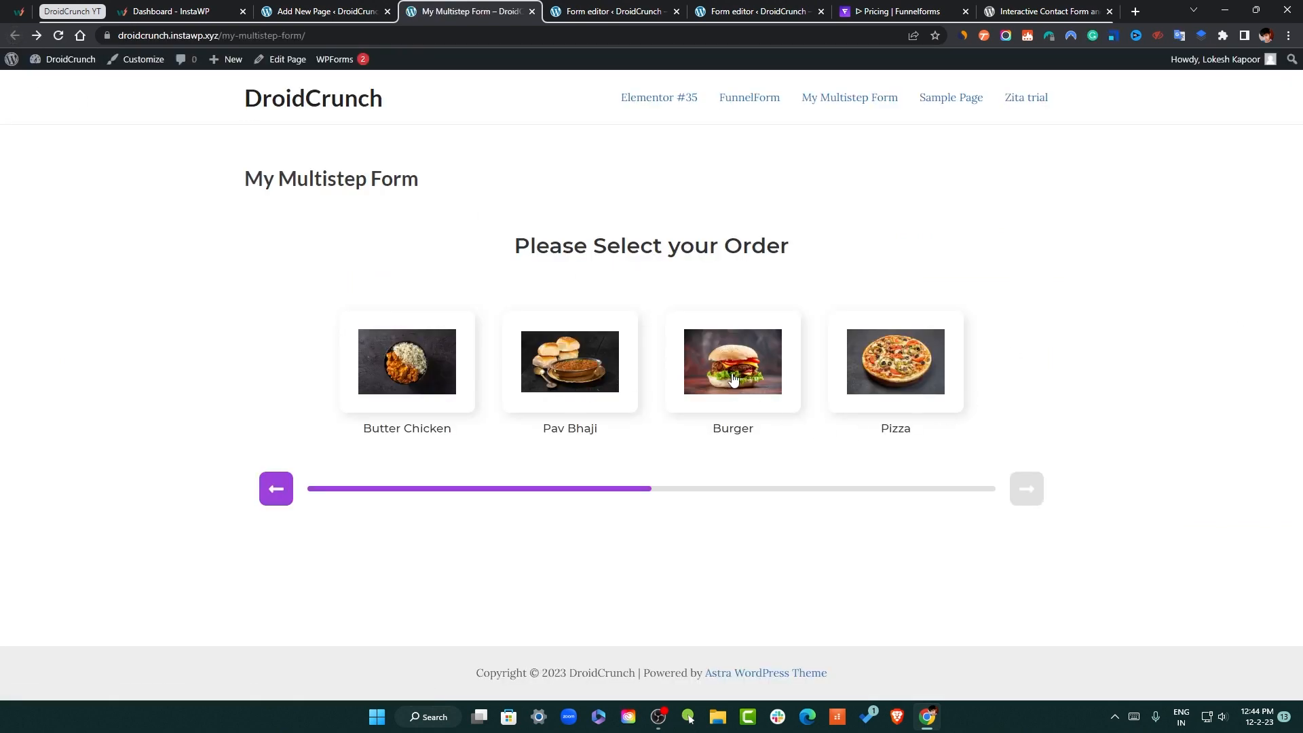
{"action": "right_click", "coordinate": [1045, 151]}
{"action": "left_click", "coordinate": [991, 201]}
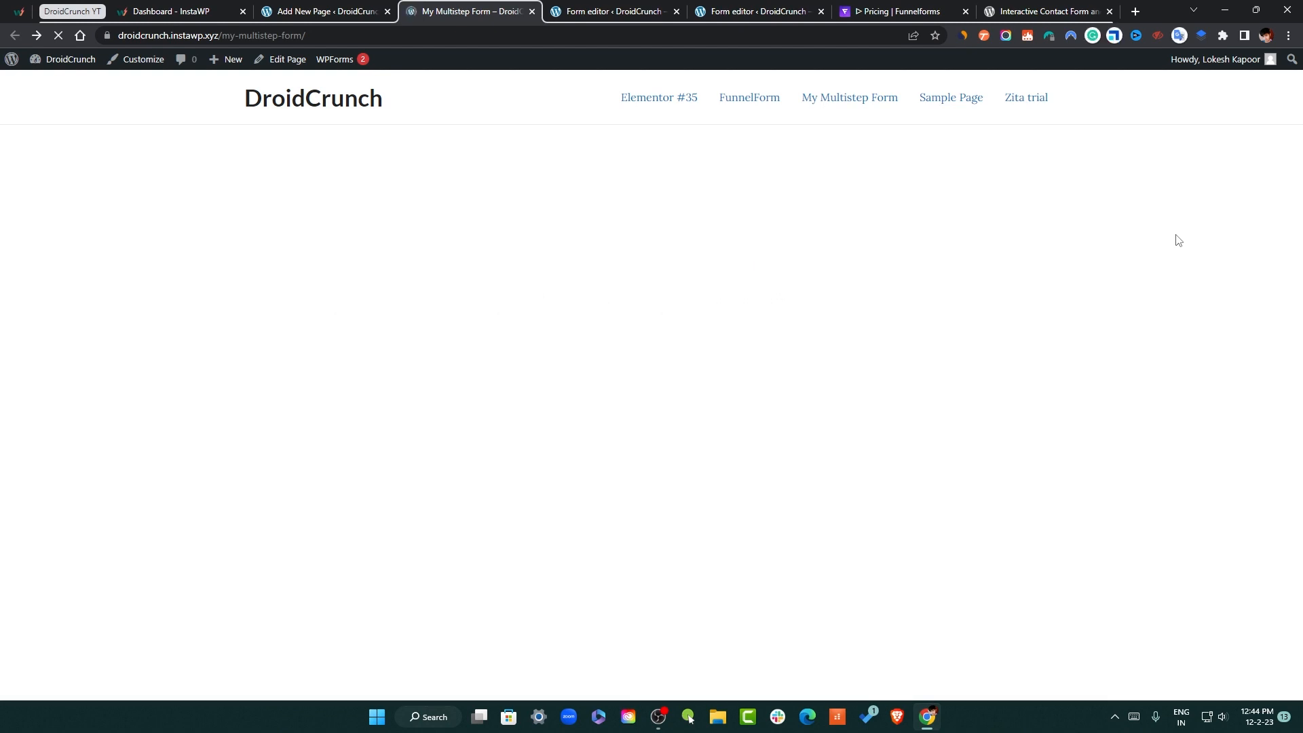
Answer 'India' and choose Burger to reach the contact step
{"action": "left_click", "coordinate": [829, 317]}
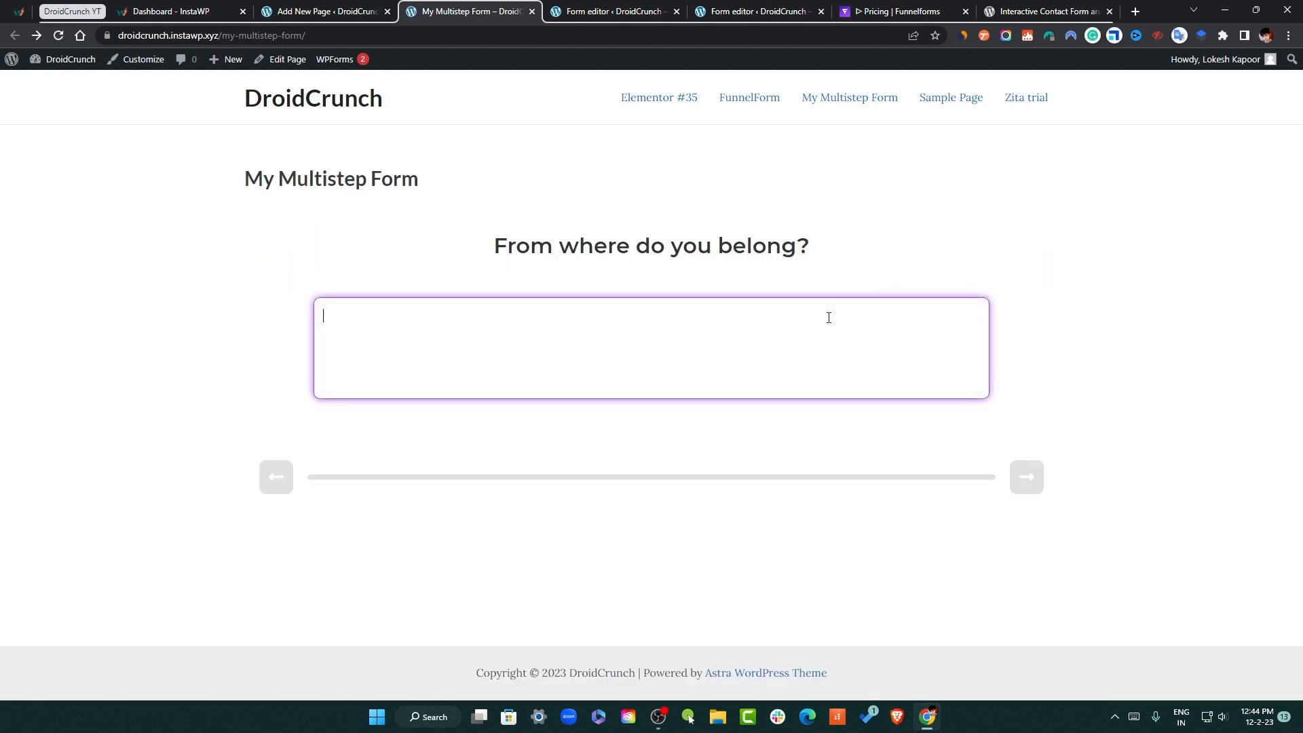
{"action": "type", "text": "India"}
{"action": "left_click", "coordinate": [1026, 477]}
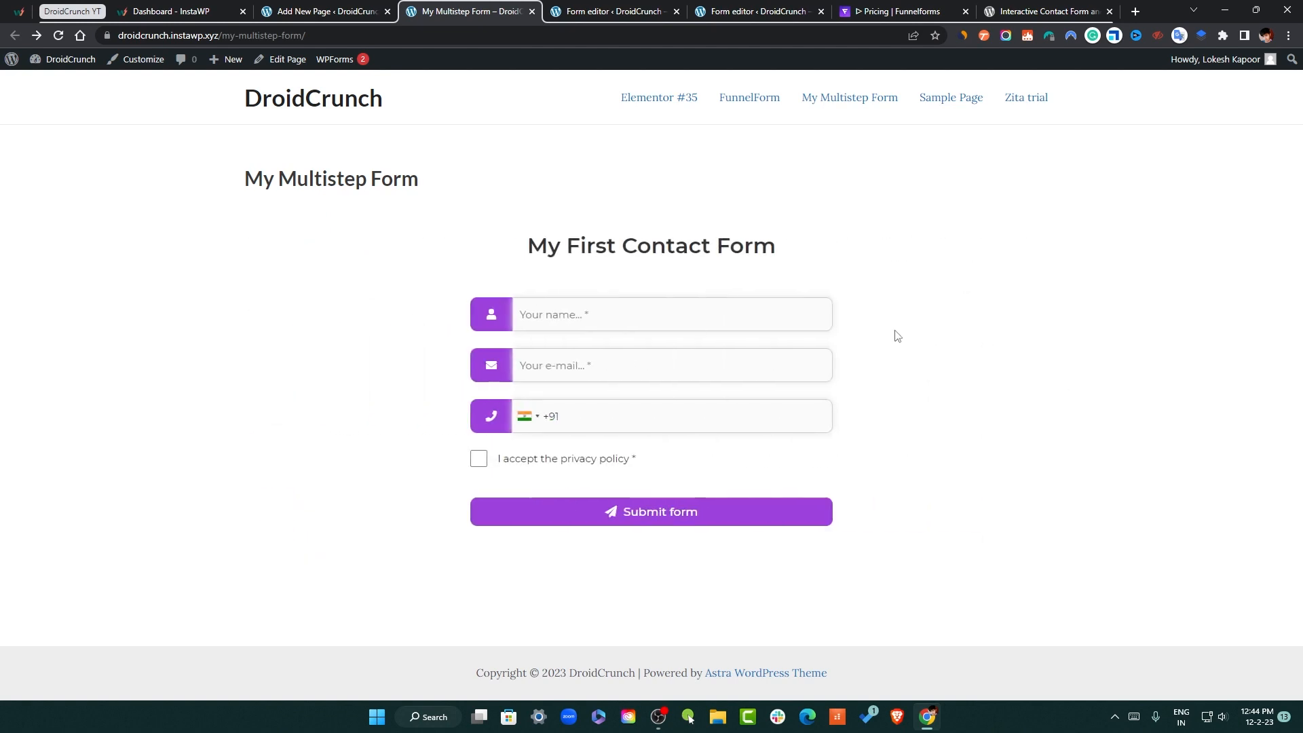
{"action": "left_click", "coordinate": [578, 313]}
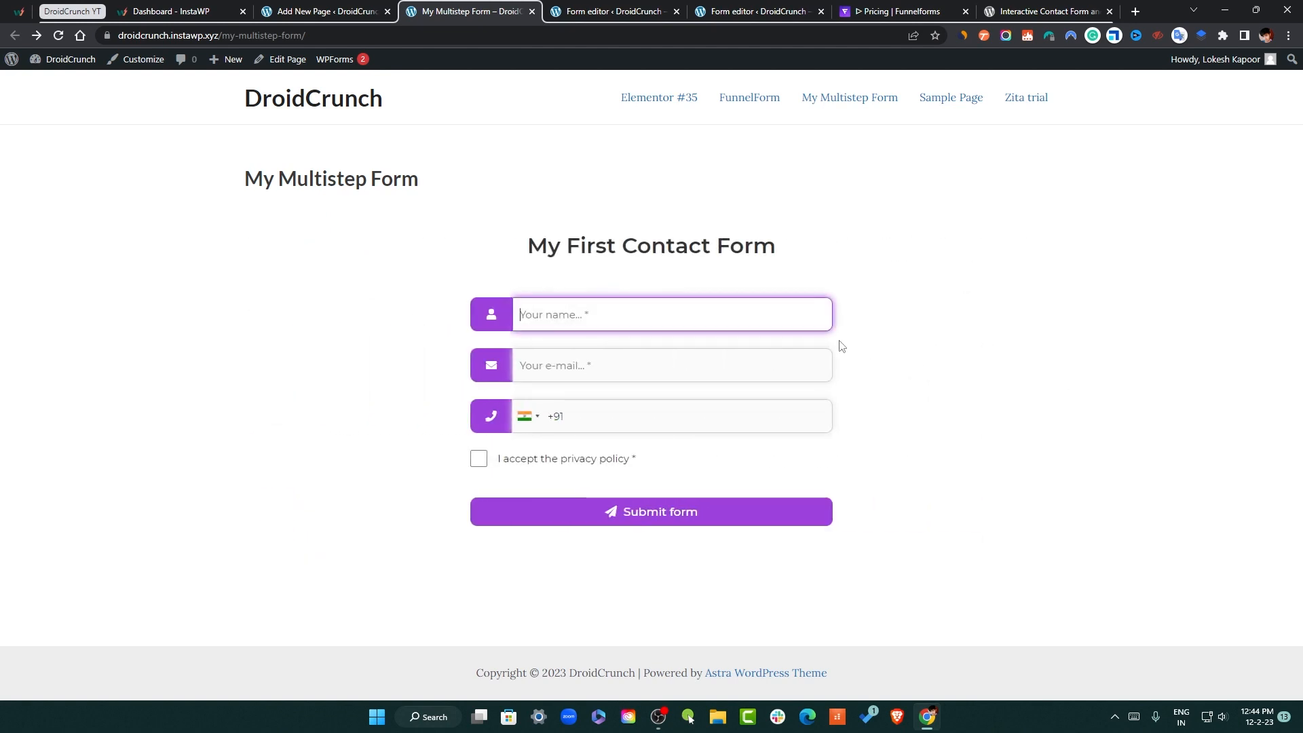
Fill in the name and e-mail, accept the privacy policy, and submit the form
{"action": "type", "text": "Lokesh"}
{"action": "key", "text": "Tab"}
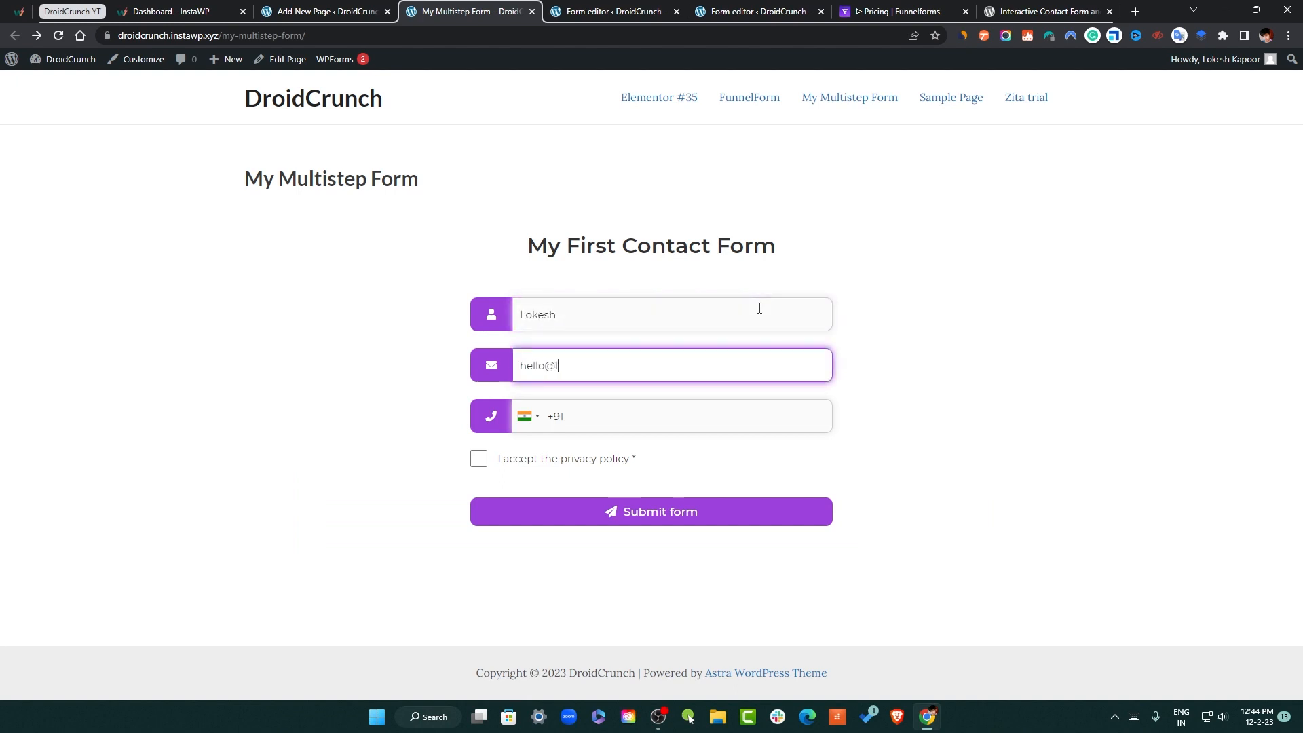
{"action": "key", "text": "Tab"}
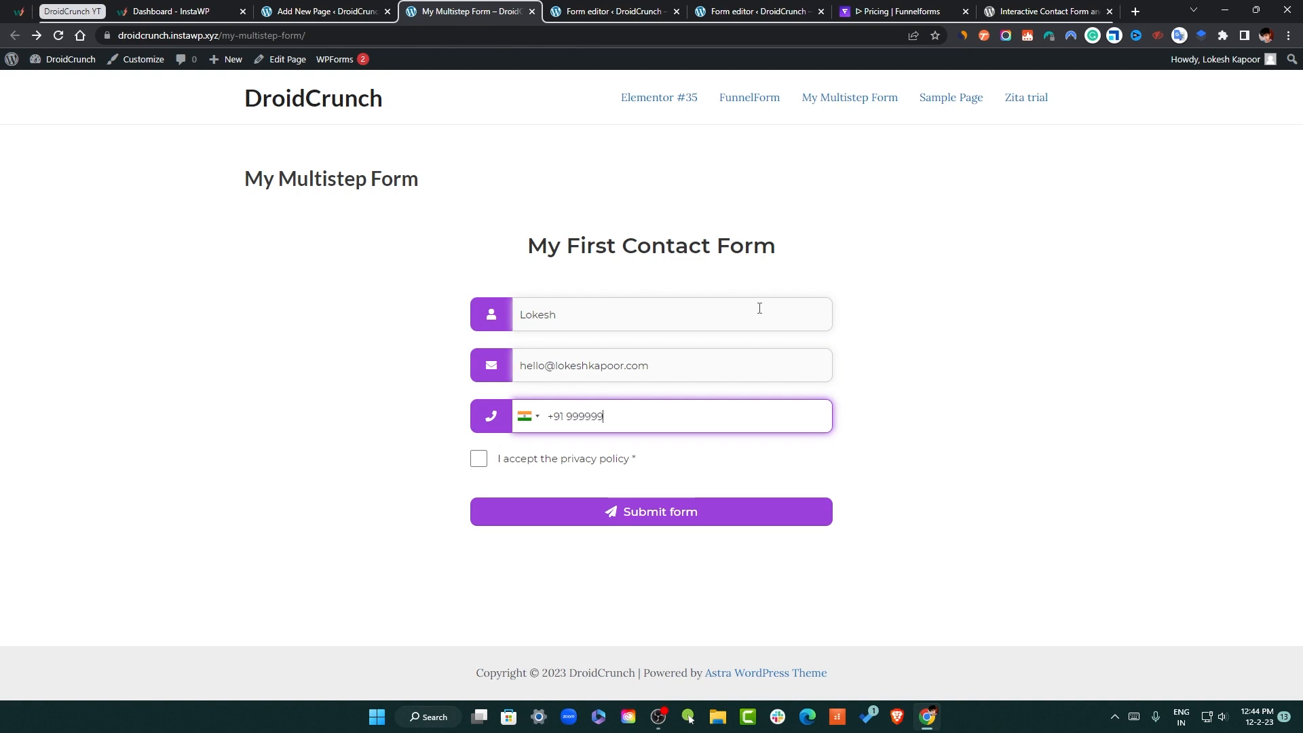
{"action": "left_click", "coordinate": [479, 459]}
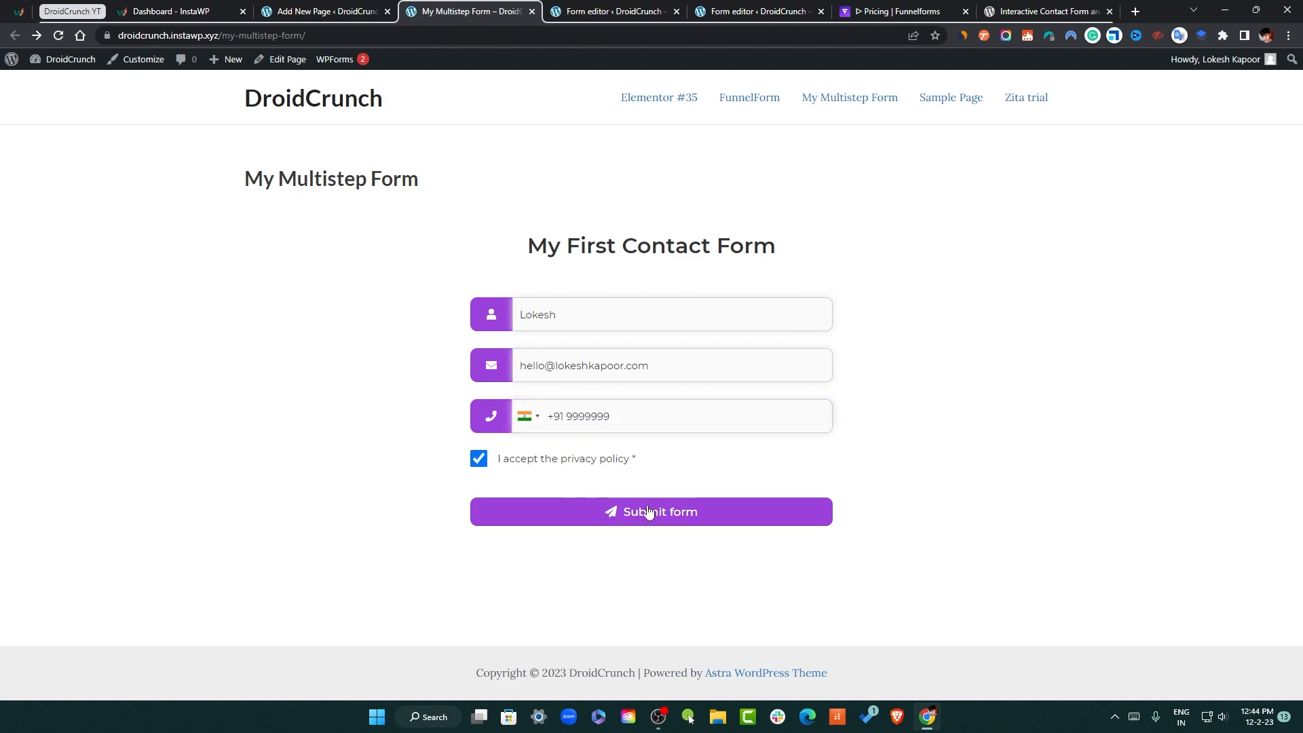
{"action": "left_click", "coordinate": [646, 513]}
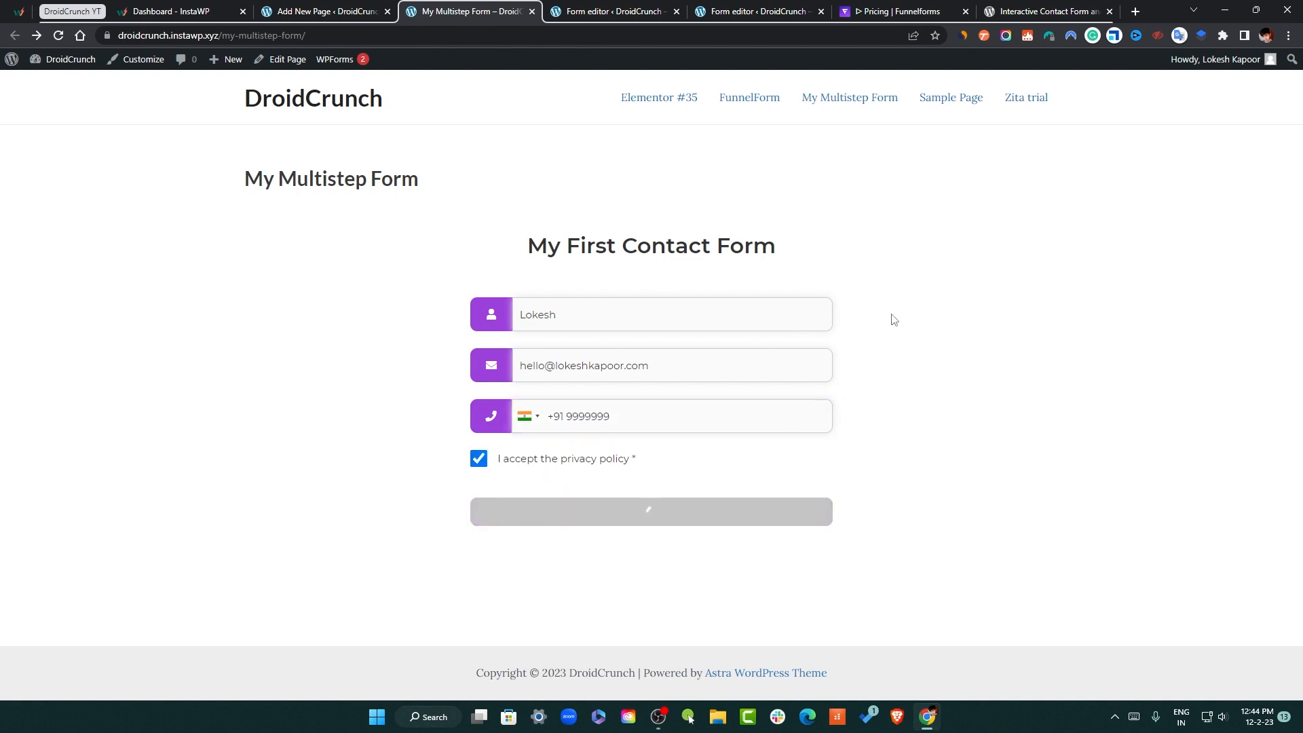
{"action": "left_click_drag", "start_coordinate": [460, 409], "coordinate": [830, 411]}
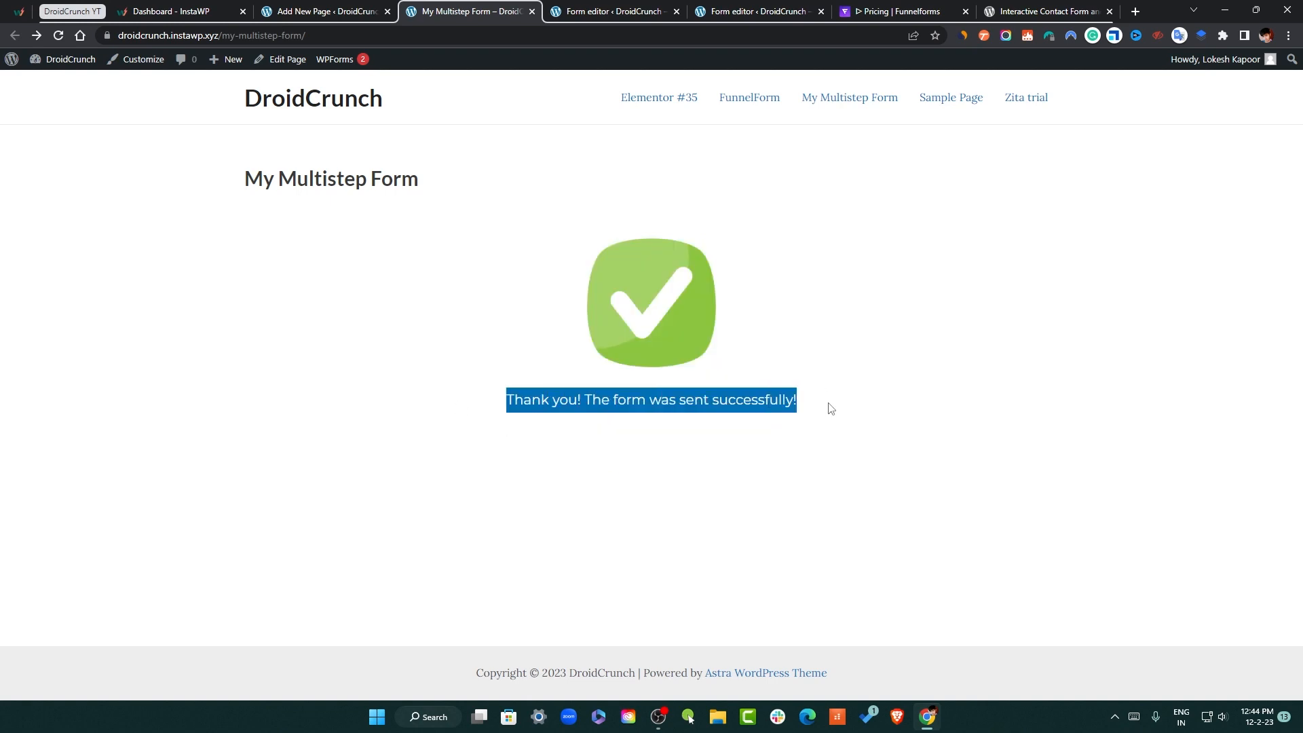
{"action": "left_click", "coordinate": [323, 8]}
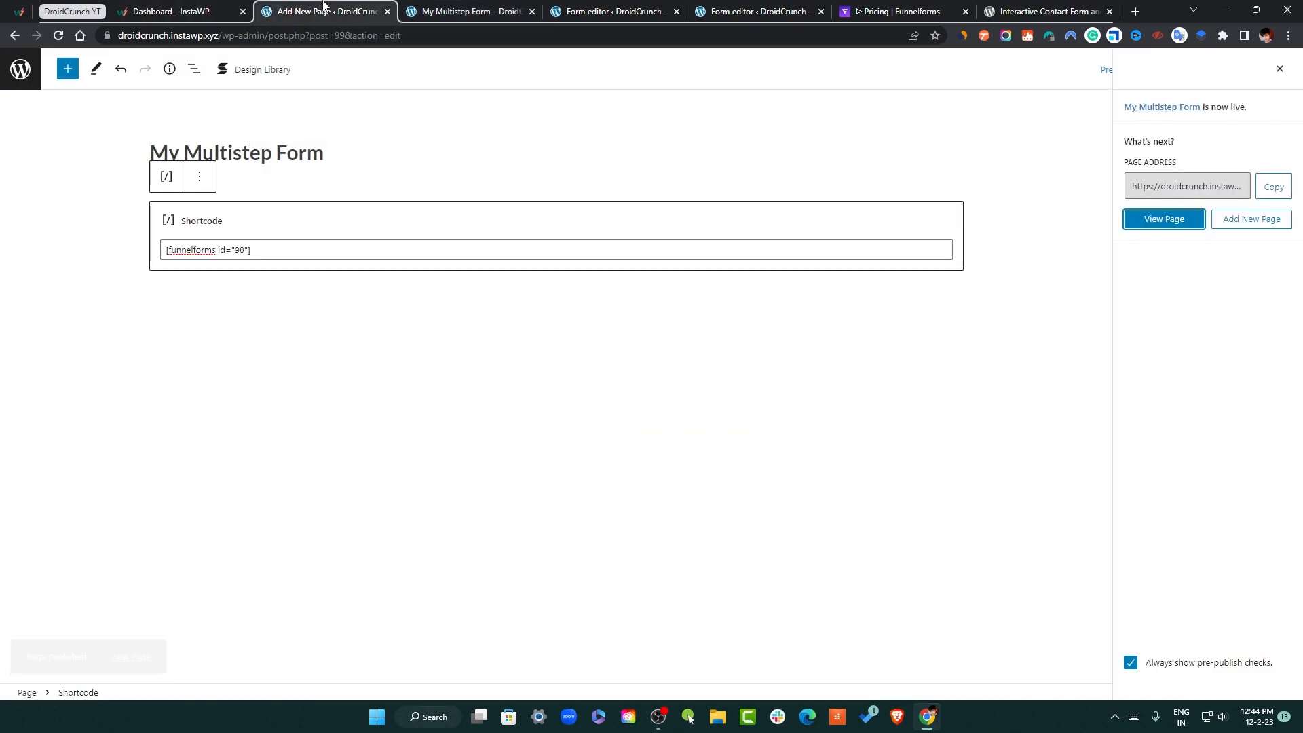
Open the leads list in a new tab and review the details of lead 101
{"action": "left_click", "coordinate": [475, 11]}
{"action": "left_click", "coordinate": [611, 11]}
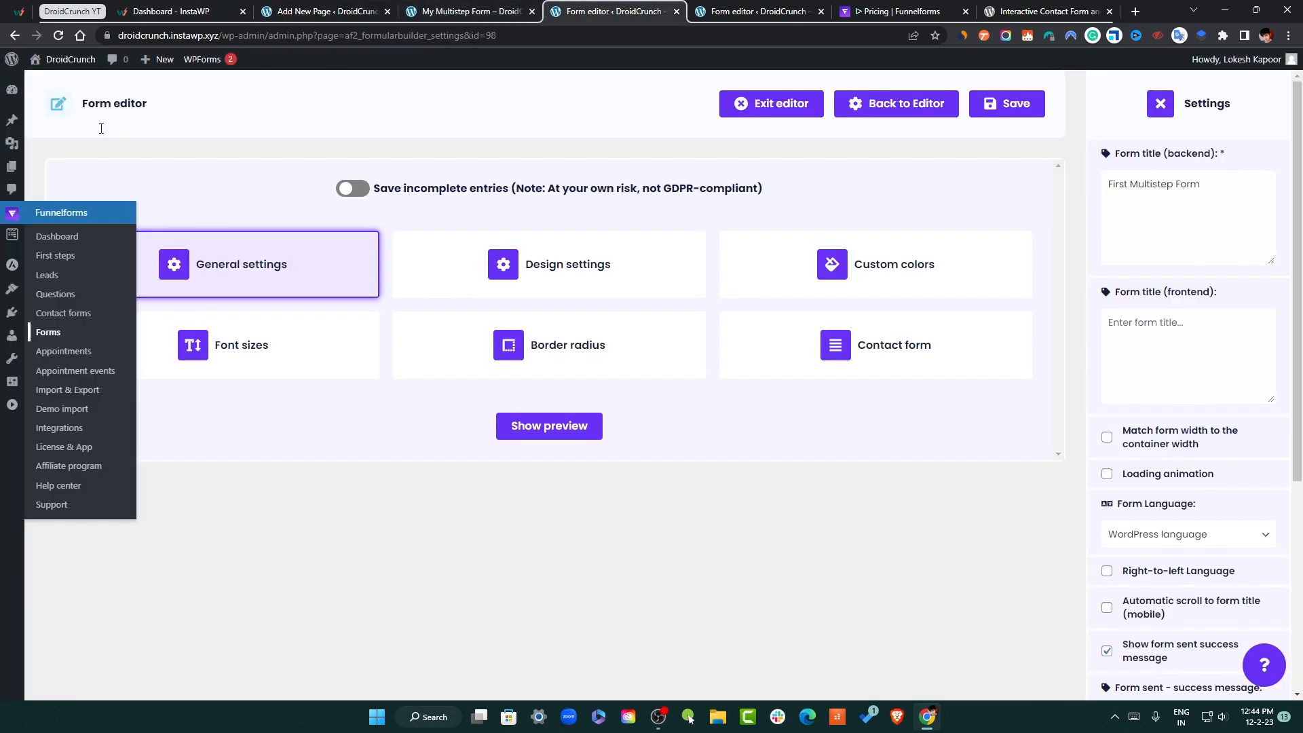
{"action": "right_click", "coordinate": [55, 277]}
{"action": "left_click", "coordinate": [98, 290]}
{"action": "left_click", "coordinate": [675, 11]}
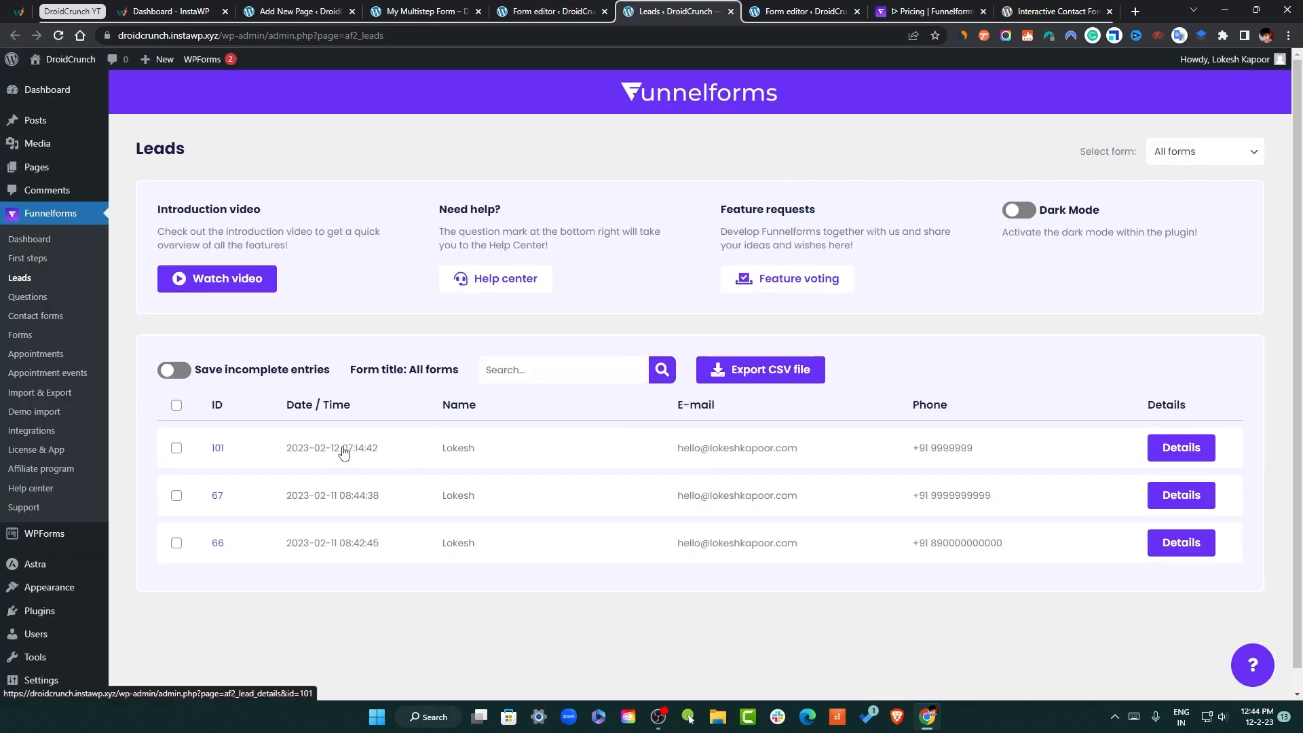
{"action": "left_click", "coordinate": [342, 452]}
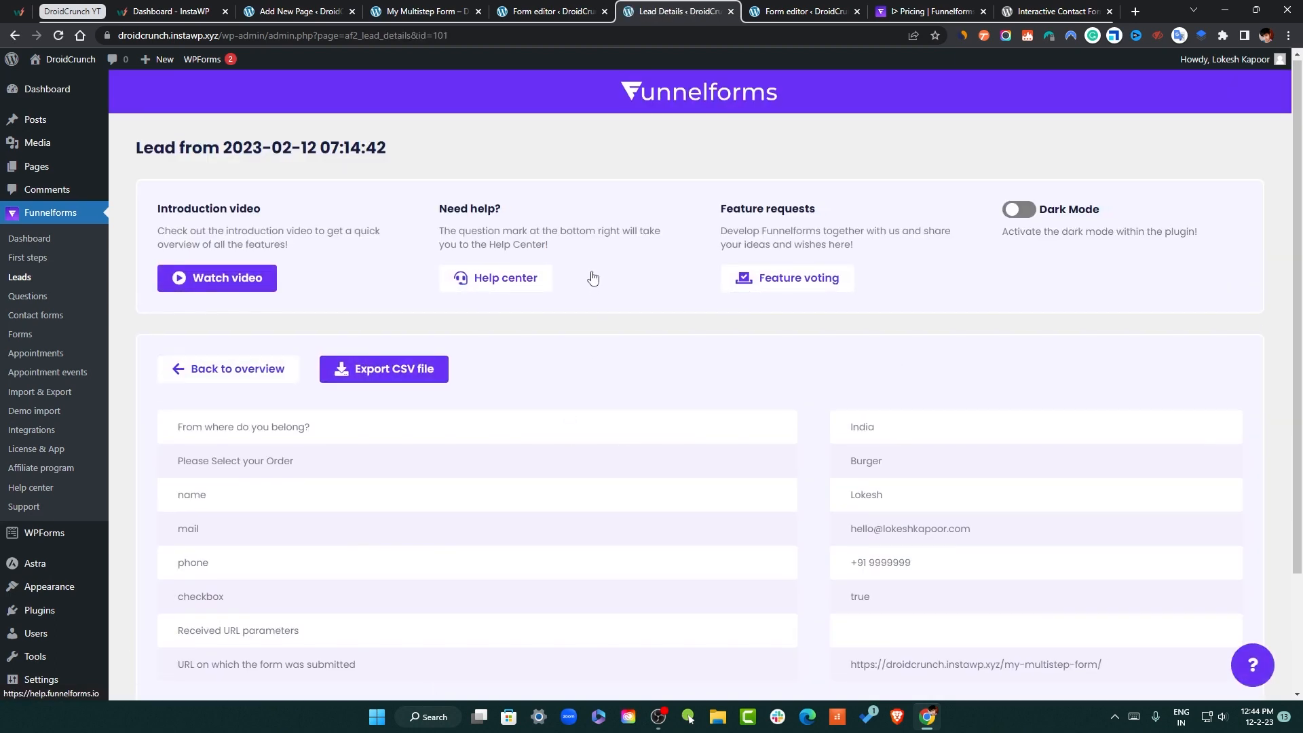
{"action": "scroll", "coordinate": [201, 353], "scroll_direction": "down", "scroll_amount": 2}
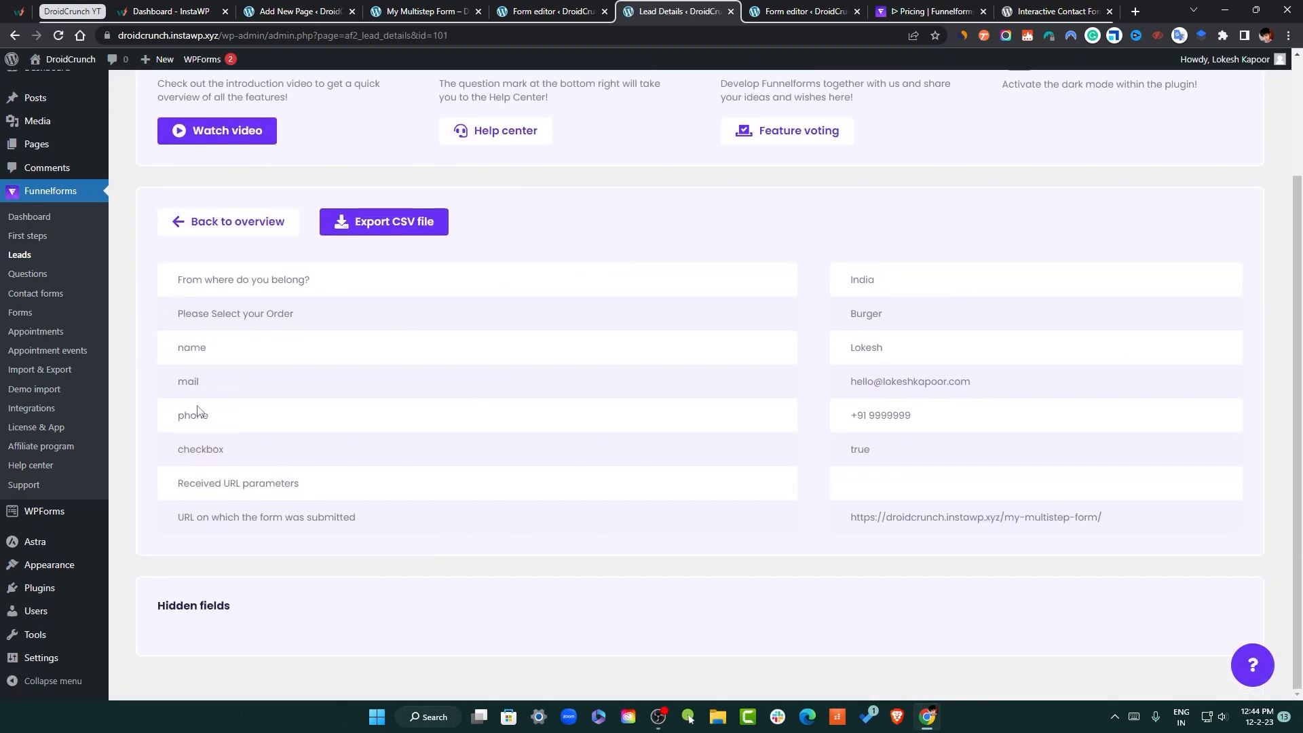
{"action": "scroll", "coordinate": [767, 597], "scroll_direction": "up", "scroll_amount": 2}
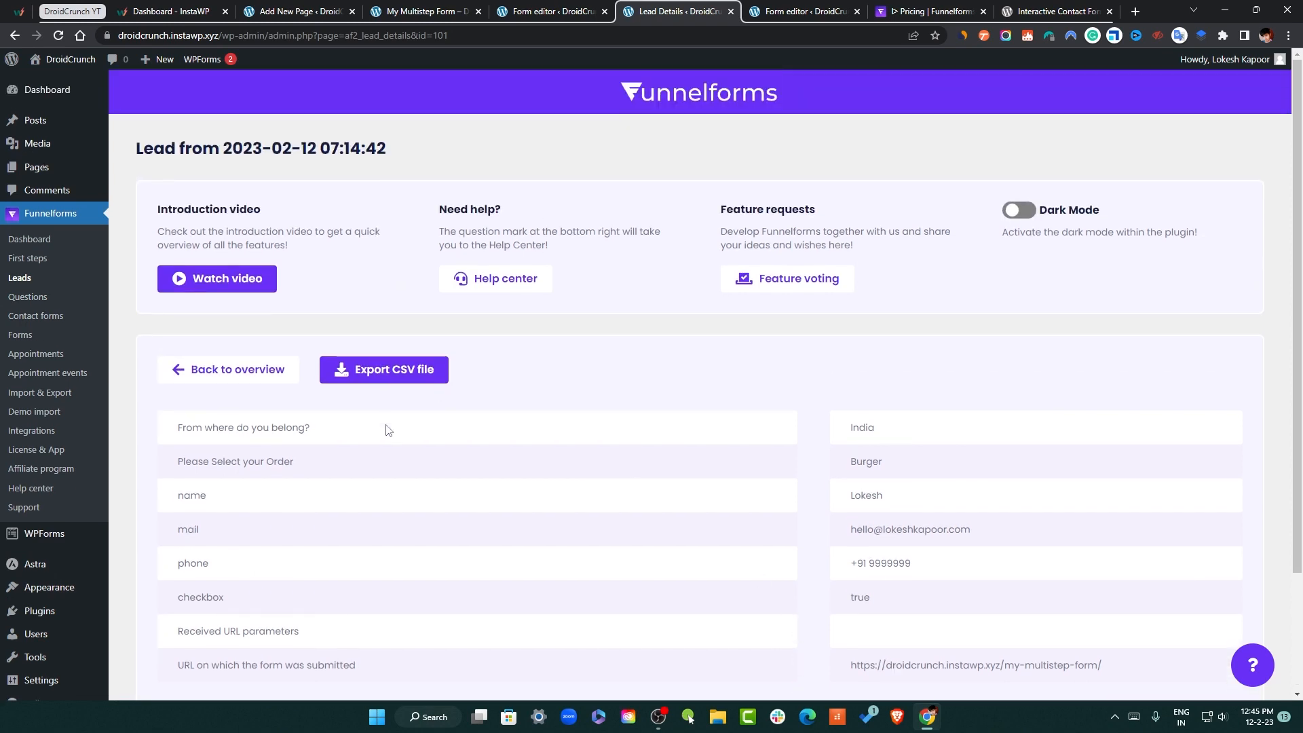
{"action": "scroll", "coordinate": [335, 582], "scroll_direction": "down", "scroll_amount": 2}
{"action": "scroll", "coordinate": [674, 247], "scroll_direction": "up", "scroll_amount": 2}
Return to the Funnelforms Forms list and open First Multistep Form in the editor
{"action": "left_click", "coordinate": [804, 12]}
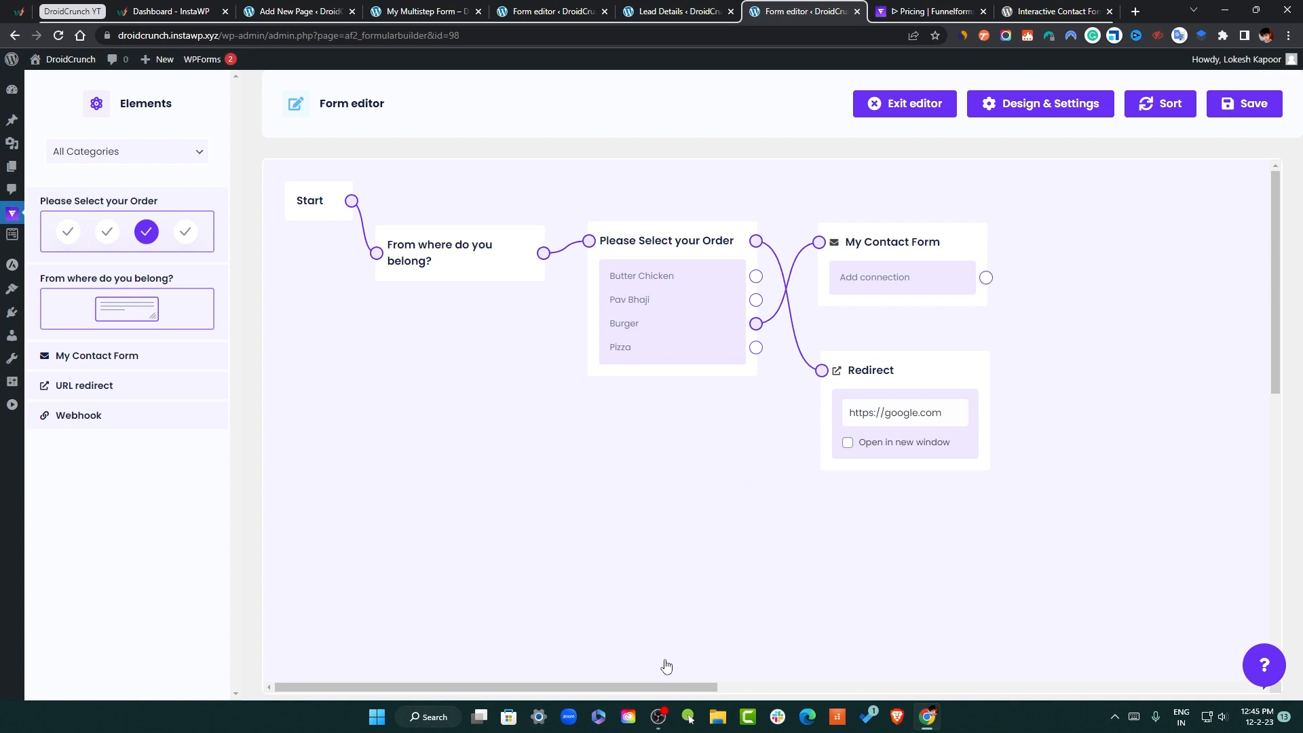
{"action": "mouse_move", "coordinate": [10, 210]}
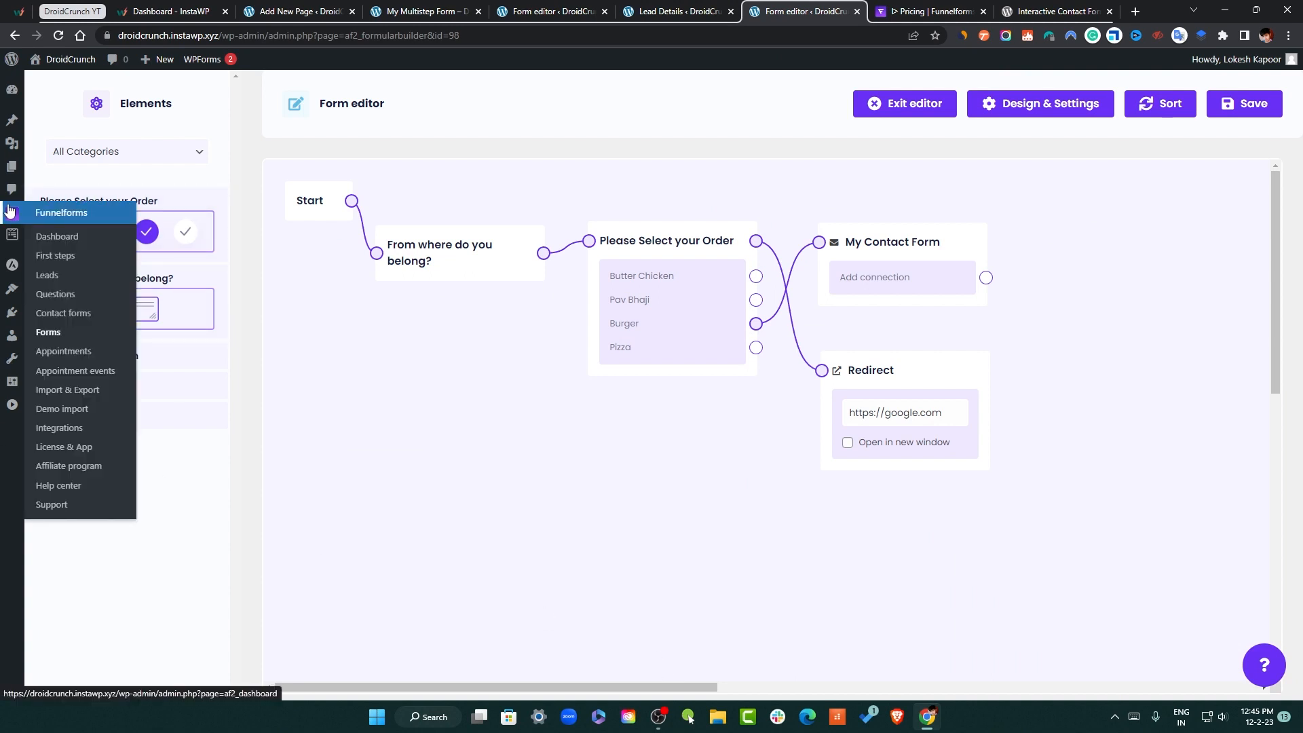
{"action": "left_click", "coordinate": [697, 11]}
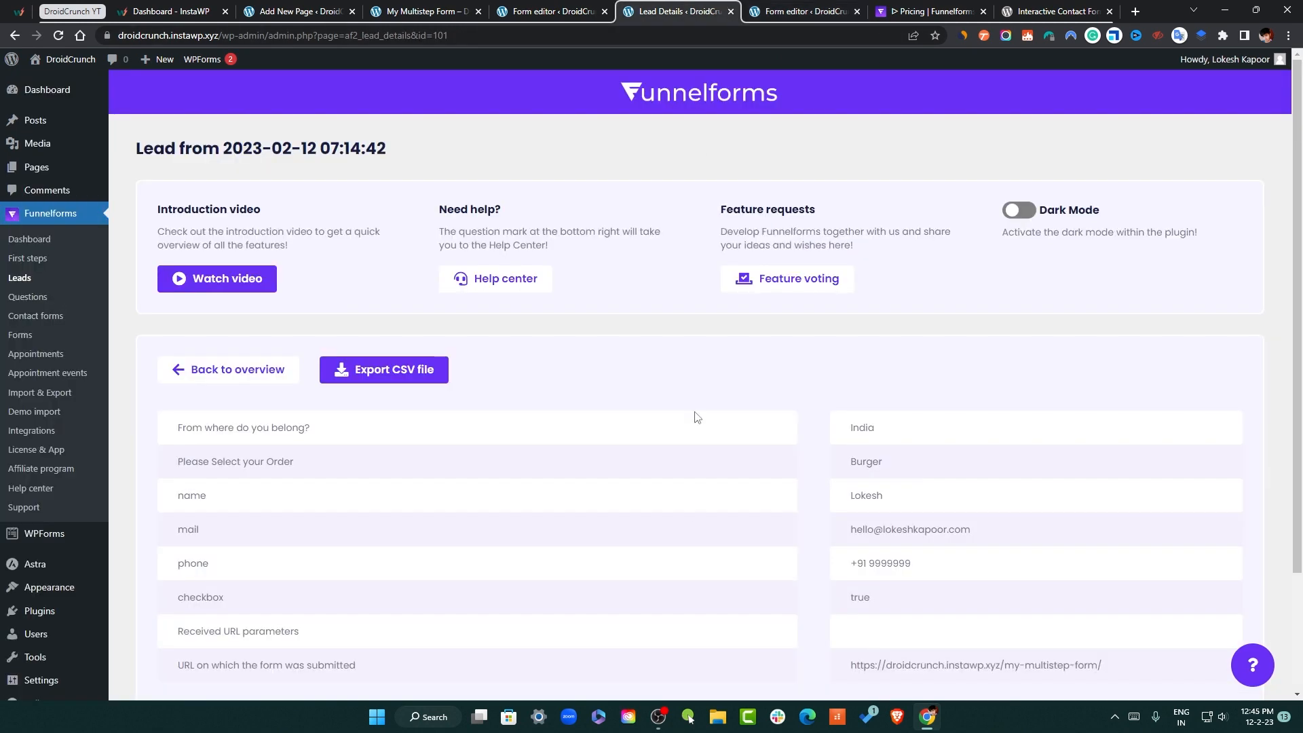
{"action": "left_click", "coordinate": [49, 334]}
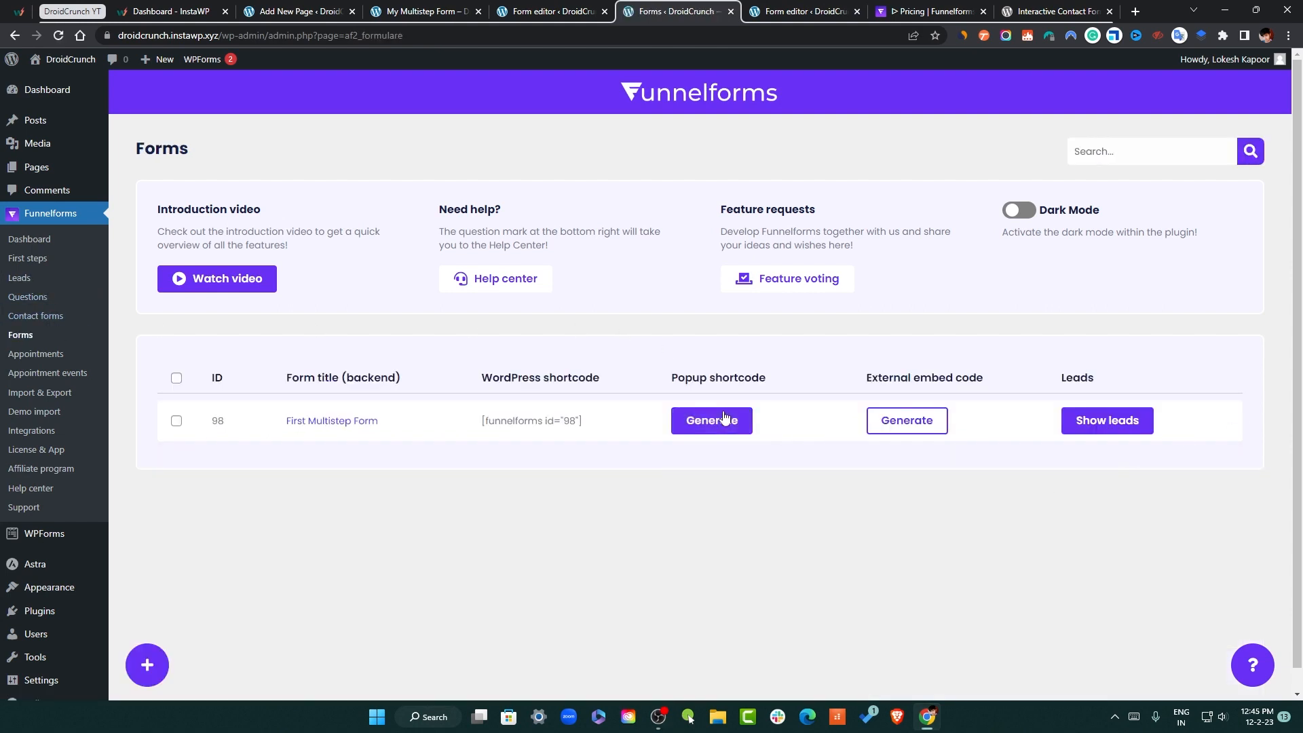
{"action": "left_click", "coordinate": [326, 422]}
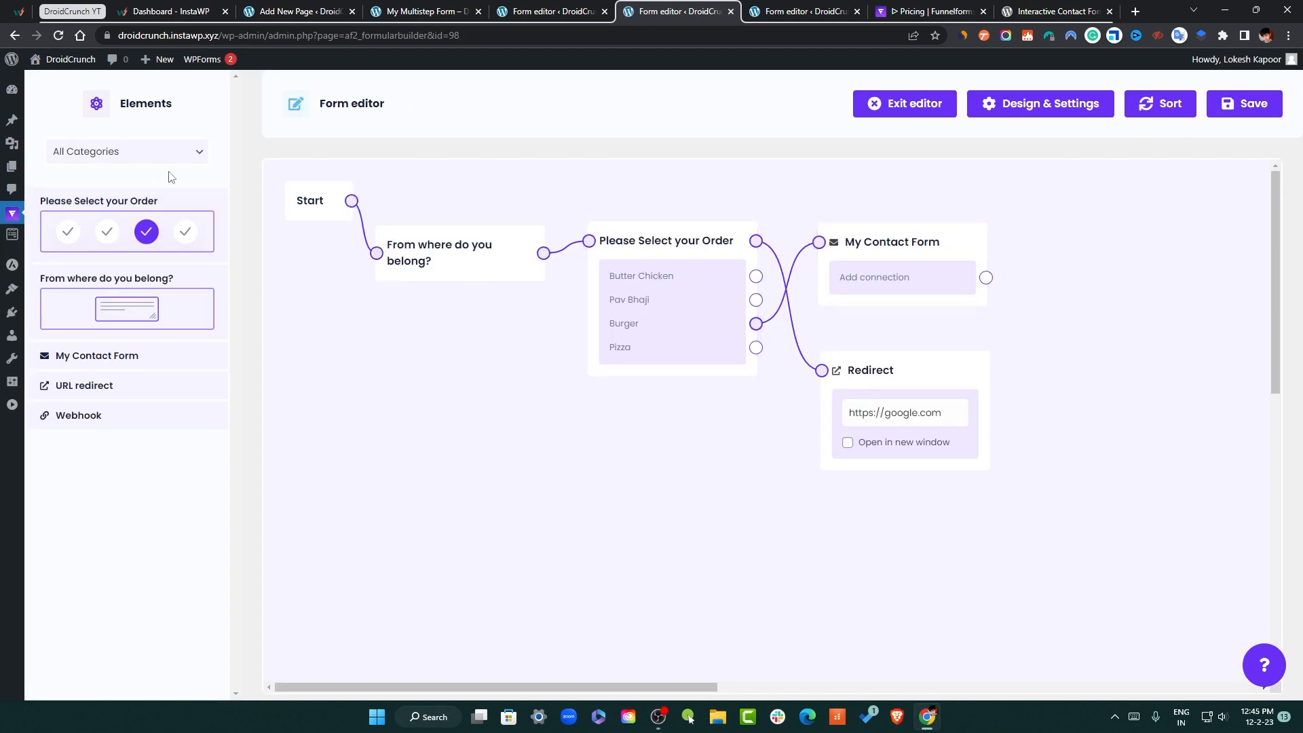
Enable the loading animation in General settings, keeping the WordPress form language
{"action": "left_click", "coordinate": [1077, 112]}
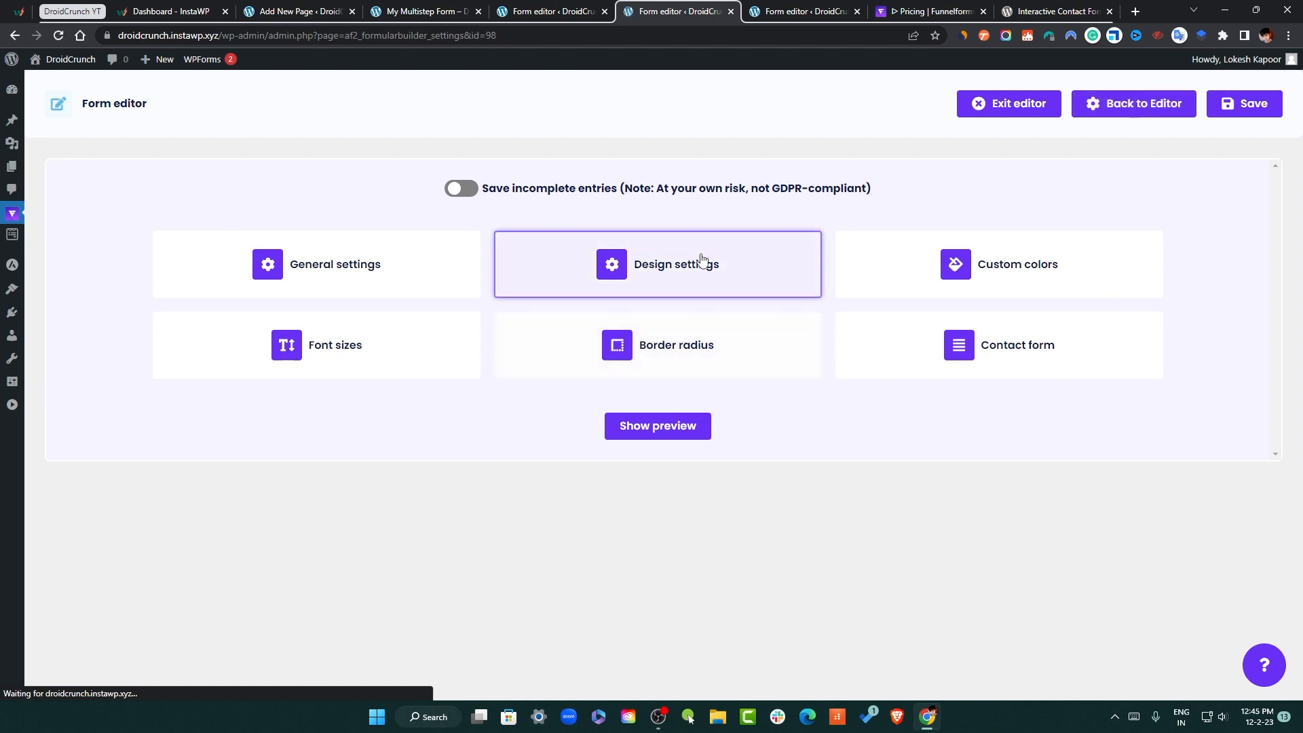
{"action": "left_click", "coordinate": [405, 282]}
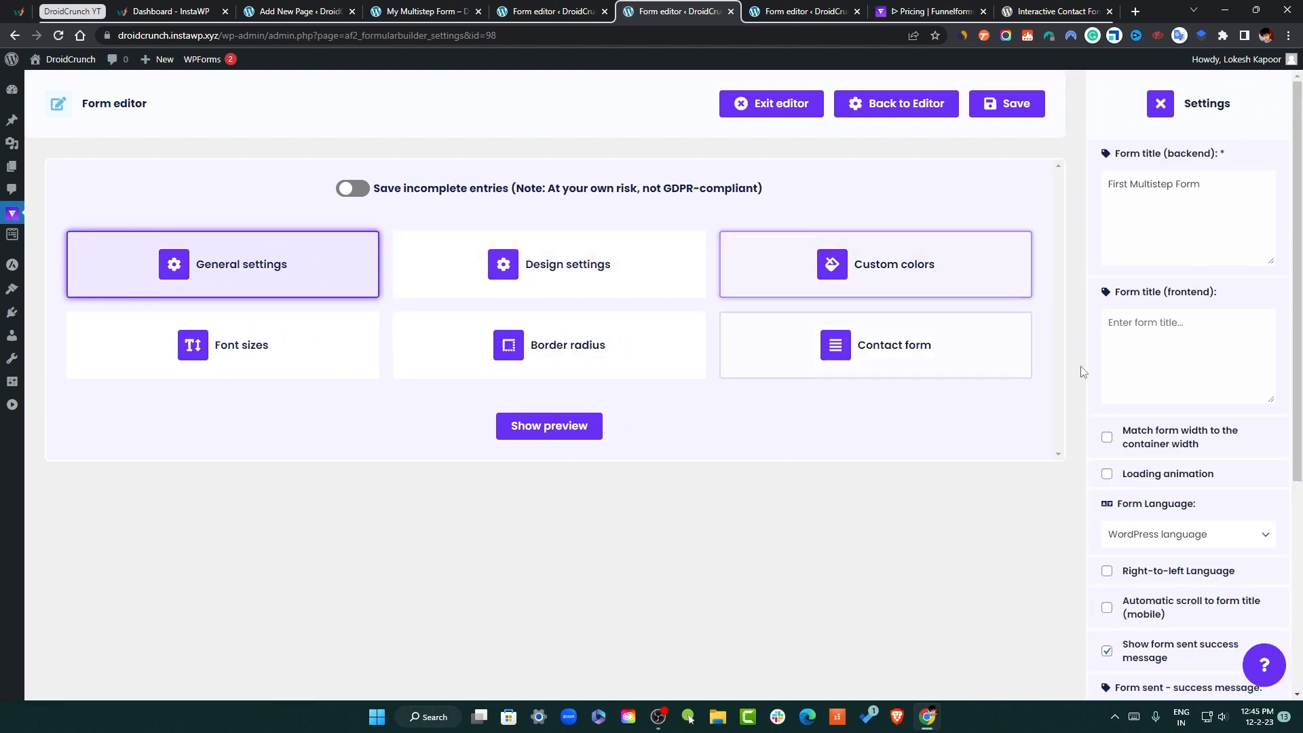
{"action": "scroll", "coordinate": [1162, 442], "scroll_direction": "down", "scroll_amount": 2}
{"action": "scroll", "coordinate": [1162, 441], "scroll_direction": "down", "scroll_amount": 3}
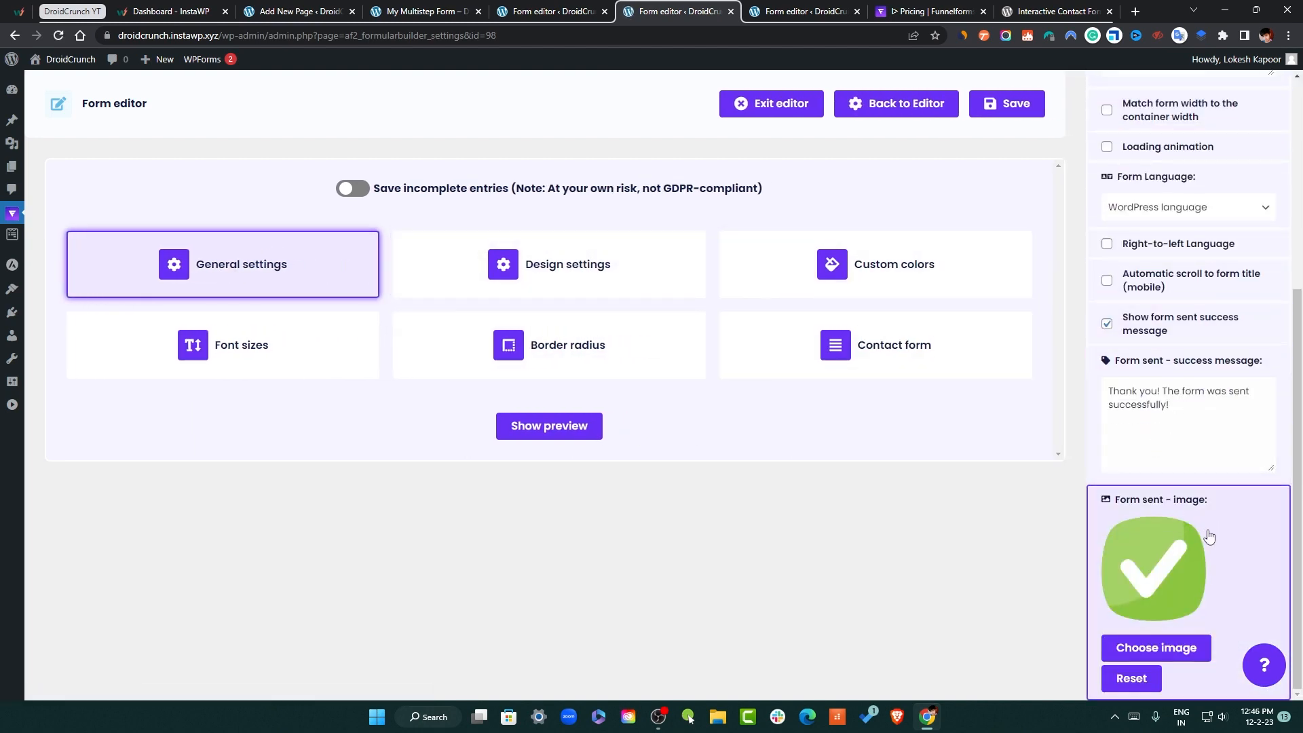
{"action": "left_click_drag", "start_coordinate": [1207, 416], "coordinate": [1088, 401]}
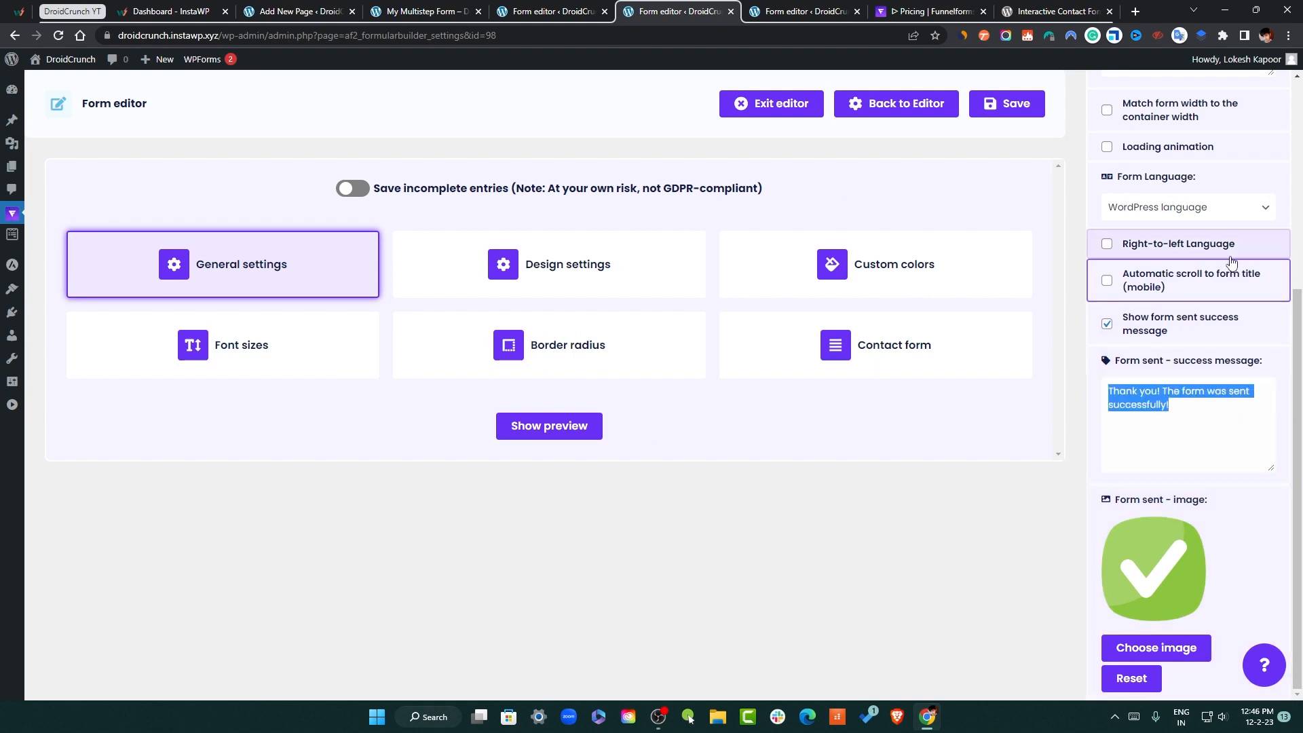
{"action": "scroll", "coordinate": [1222, 262], "scroll_direction": "up", "scroll_amount": 3}
{"action": "left_click", "coordinate": [1211, 411]}
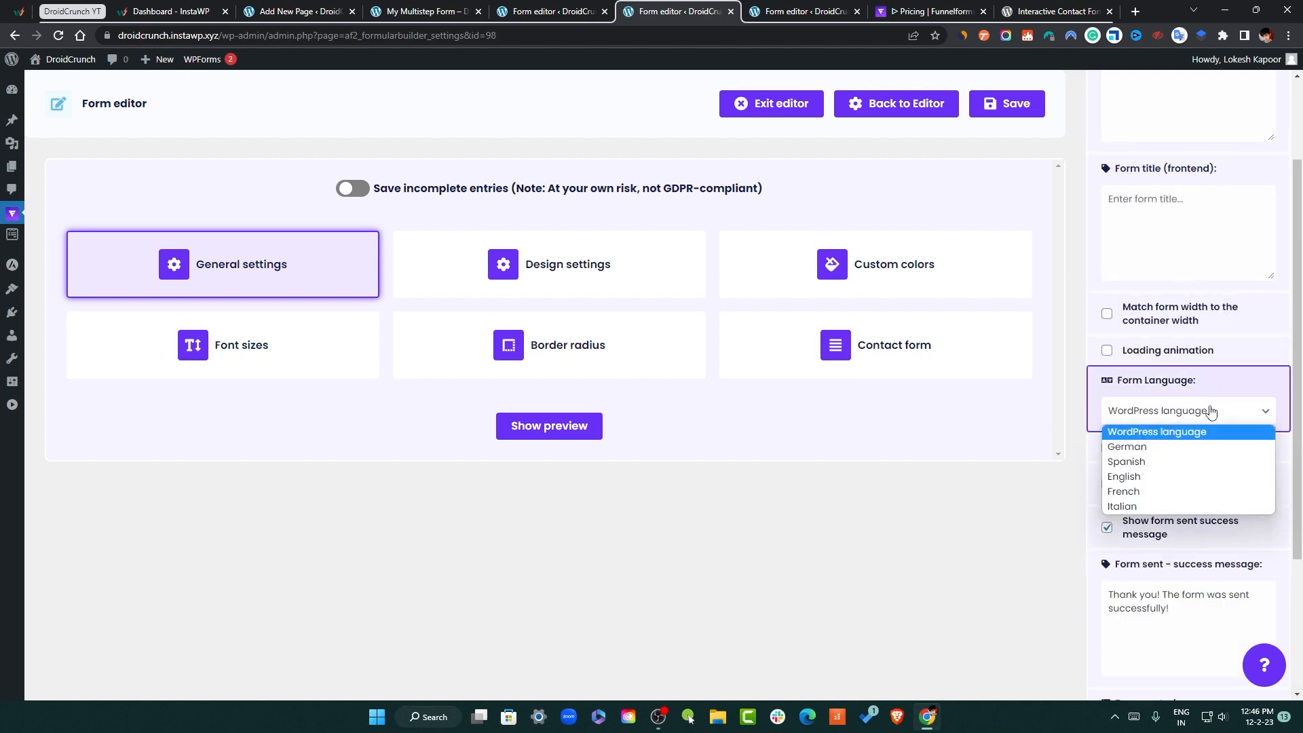
{"action": "left_click", "coordinate": [1218, 401]}
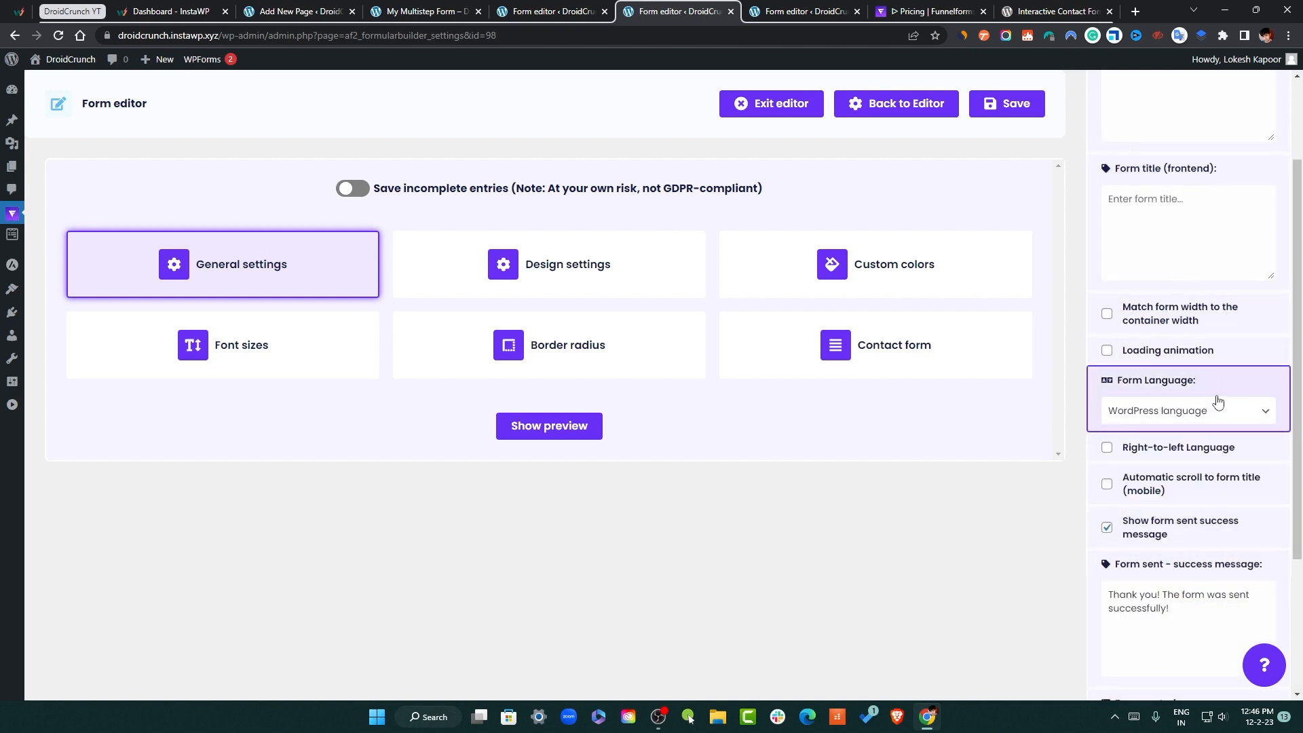
{"action": "left_click", "coordinate": [1189, 352]}
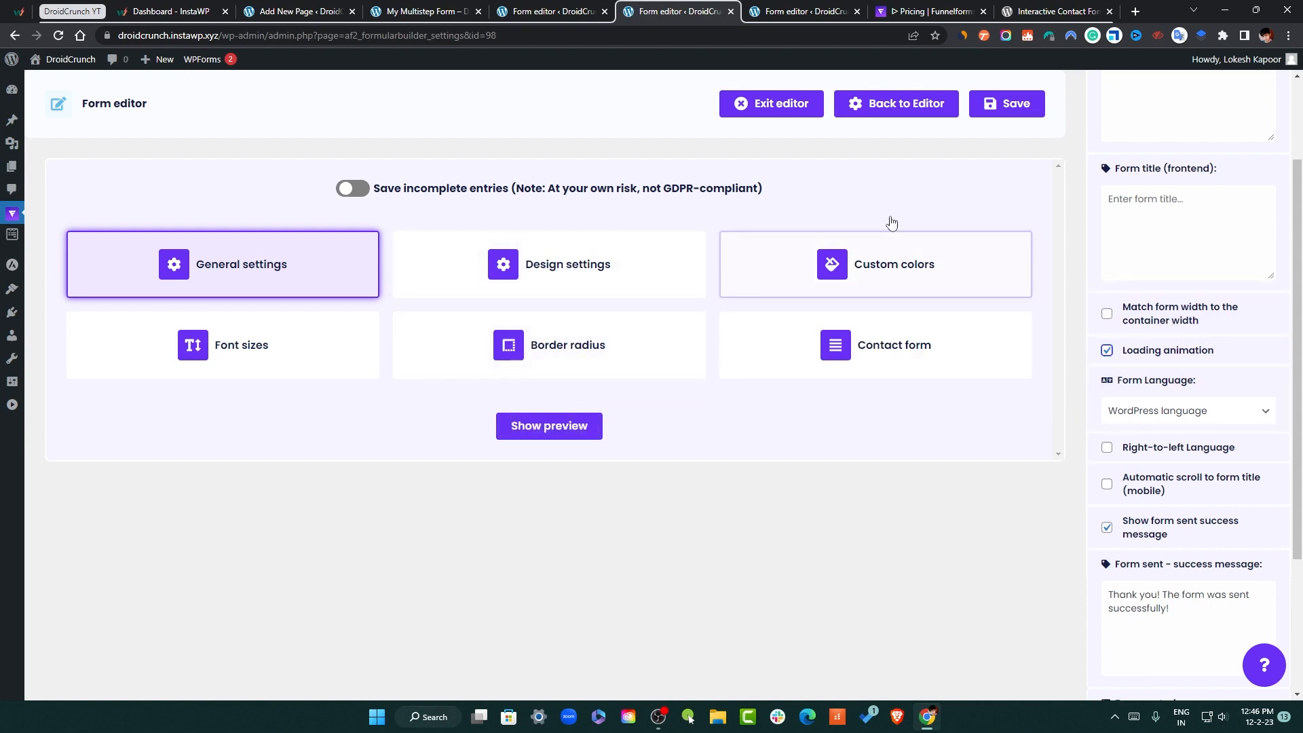
Set the grid and input field border radius to 0 under Design and save
{"action": "left_click", "coordinate": [581, 279]}
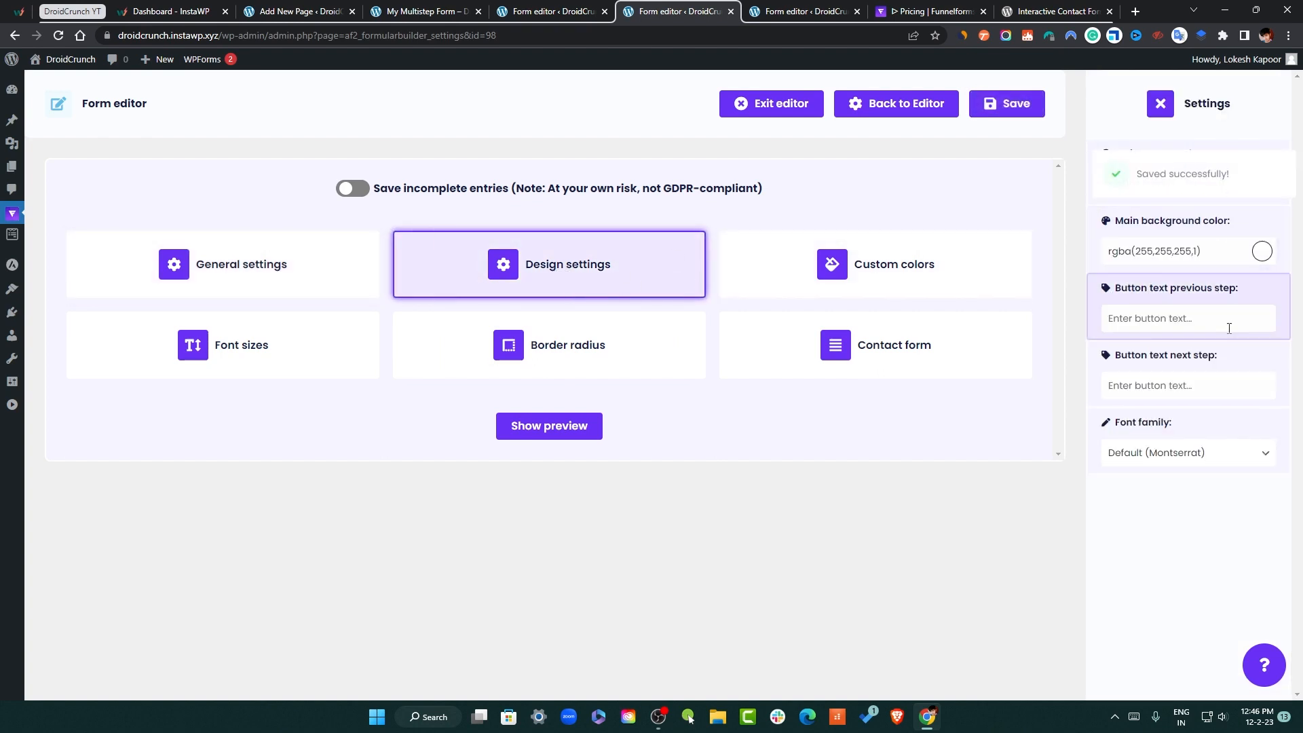
{"action": "left_click", "coordinate": [950, 282]}
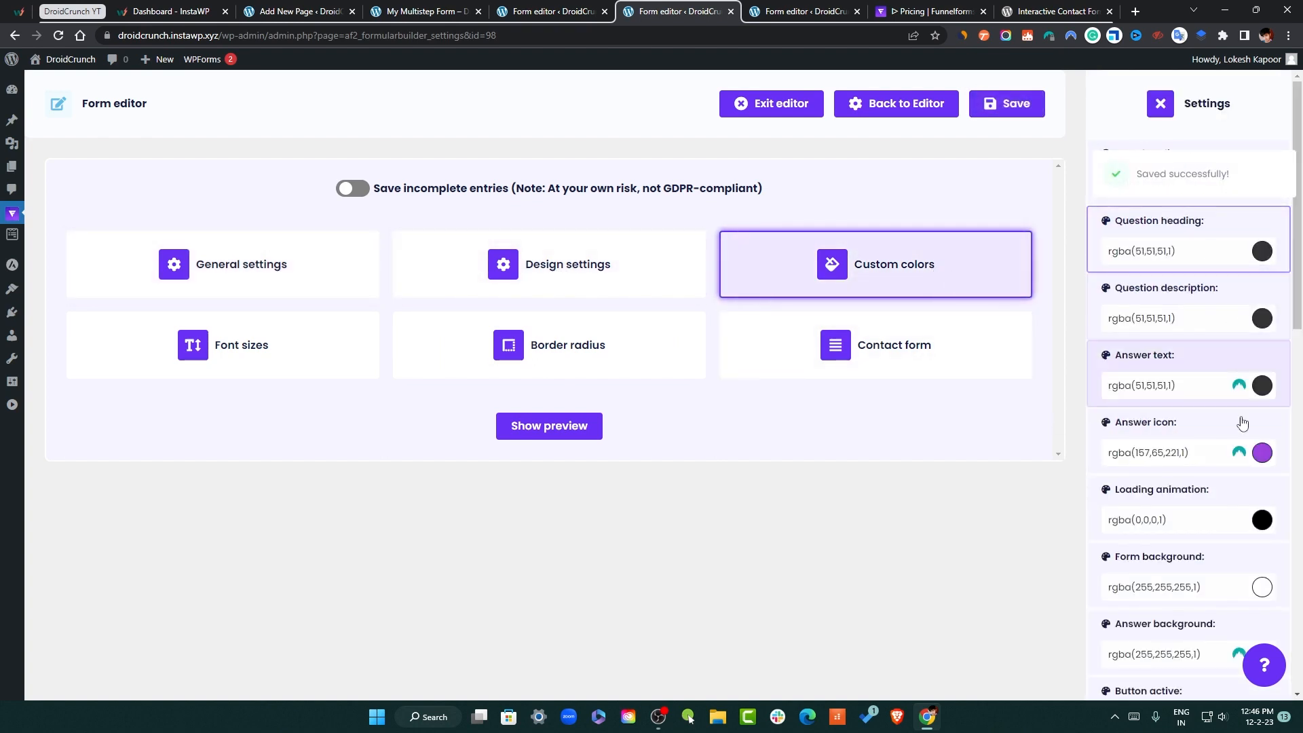
{"action": "scroll", "coordinate": [1241, 424], "scroll_direction": "down", "scroll_amount": 5}
{"action": "left_click", "coordinate": [288, 355]}
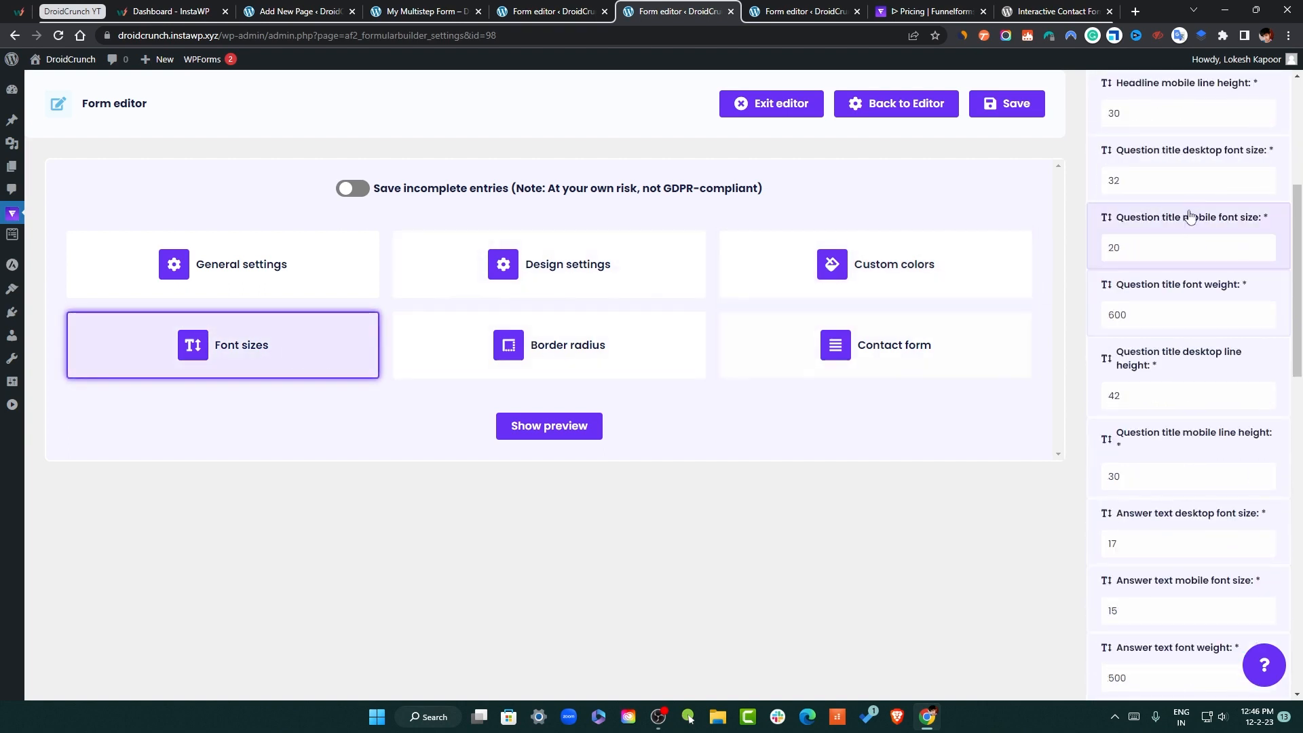
{"action": "scroll", "coordinate": [1205, 583], "scroll_direction": "down", "scroll_amount": 6}
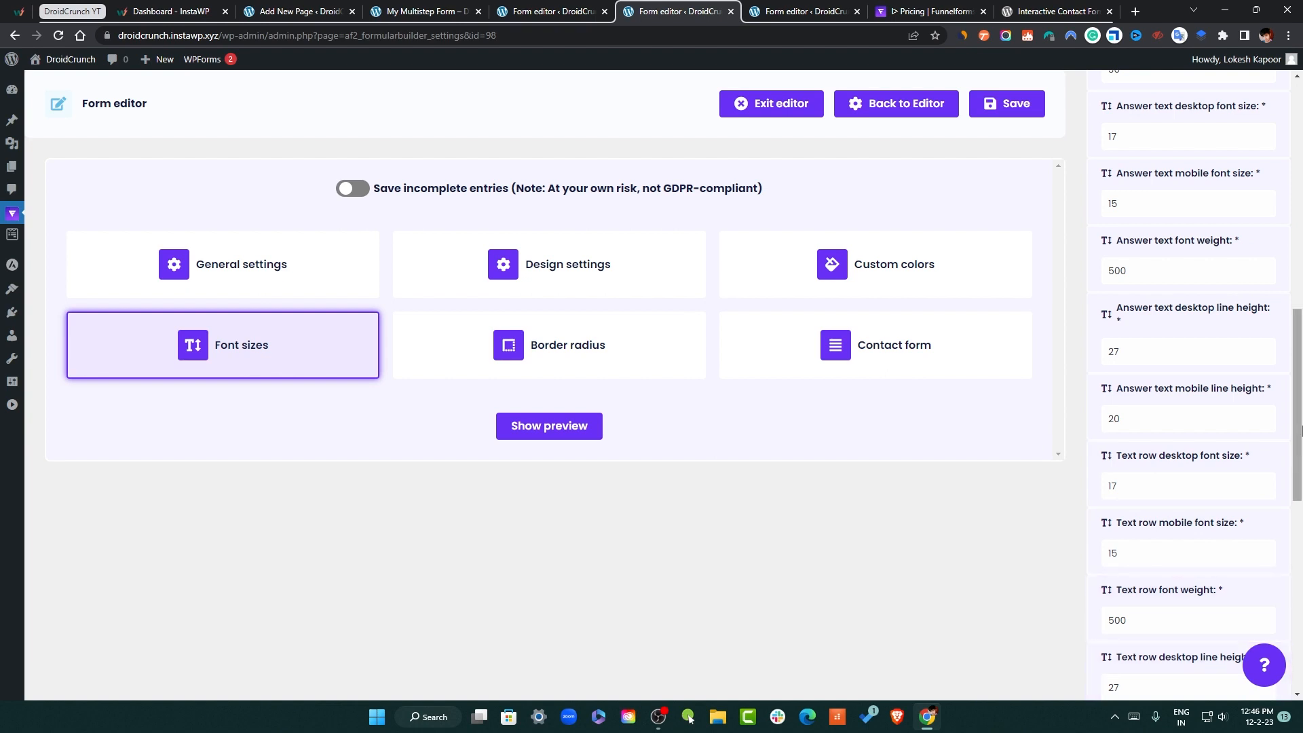
{"action": "left_click", "coordinate": [634, 355]}
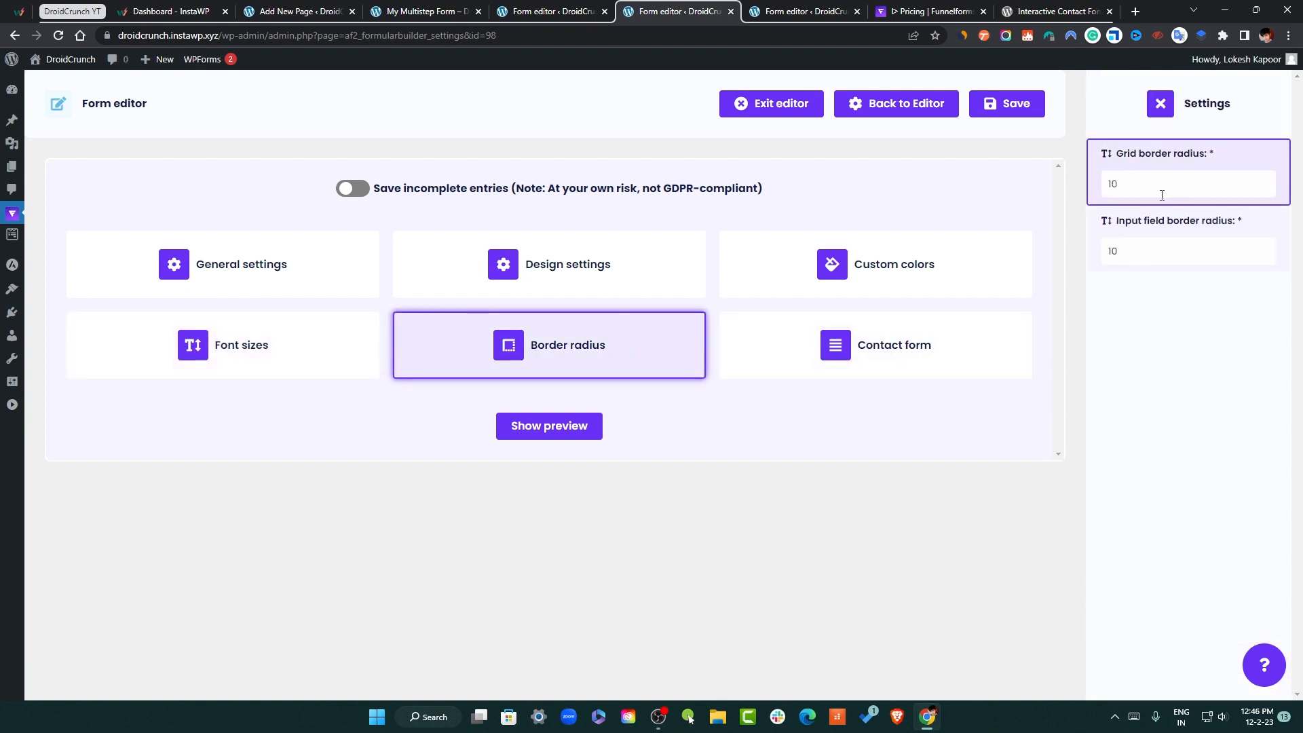
{"action": "double_click", "coordinate": [1208, 176]}
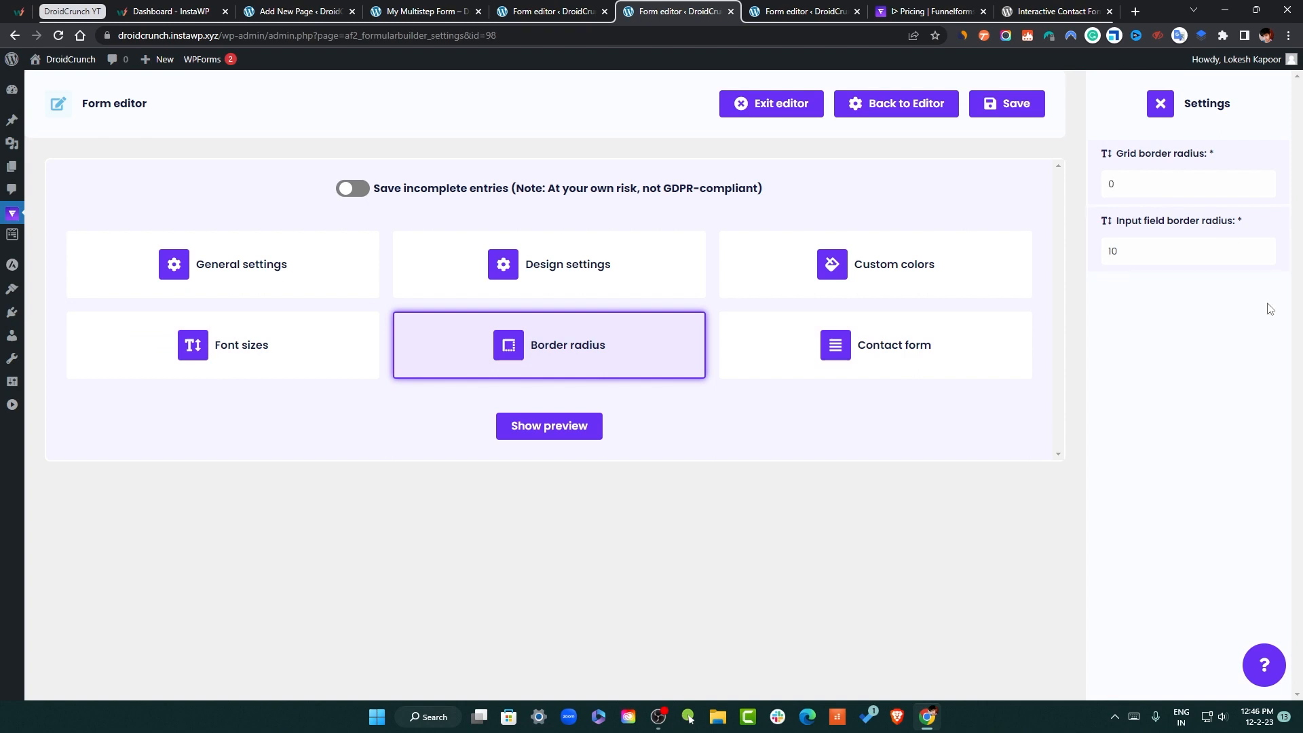
{"action": "key", "text": "Tab"}
{"action": "type", "text": "0"}
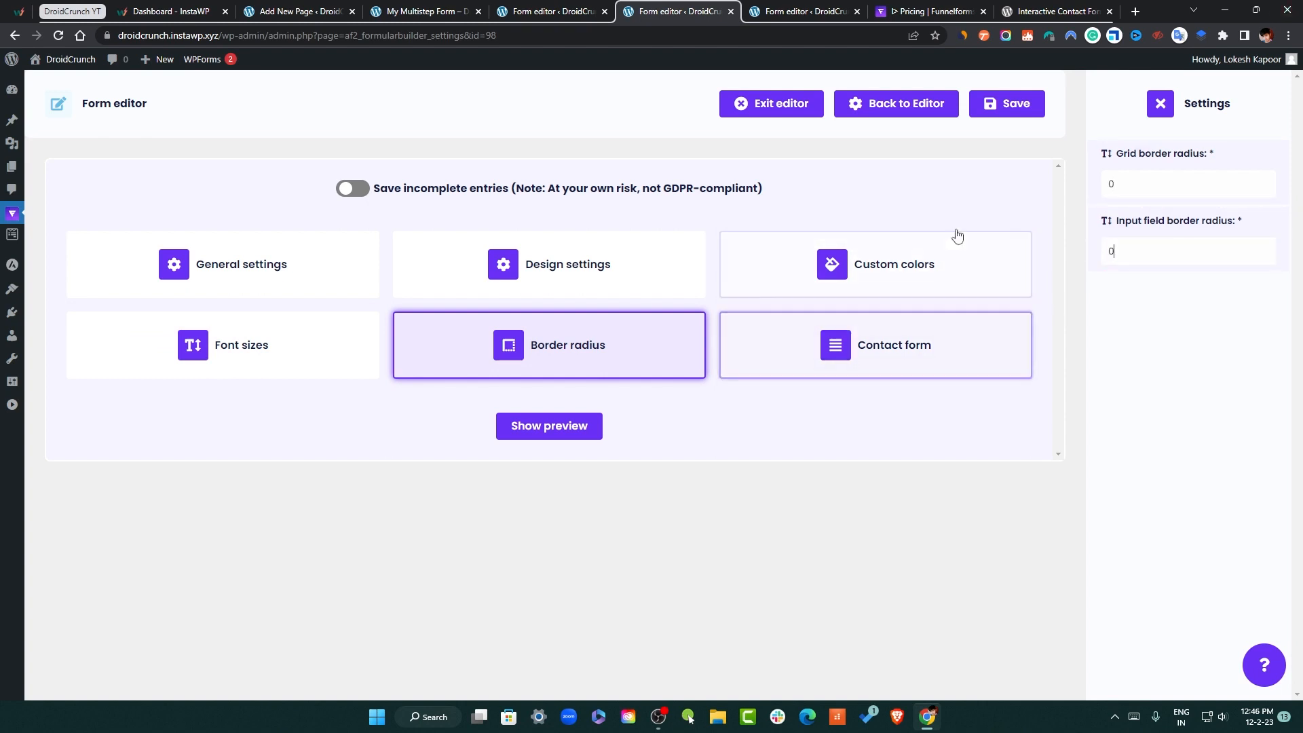
{"action": "left_click", "coordinate": [1011, 105]}
Check the contact form styling settings and open the form preview
{"action": "left_click", "coordinate": [924, 340]}
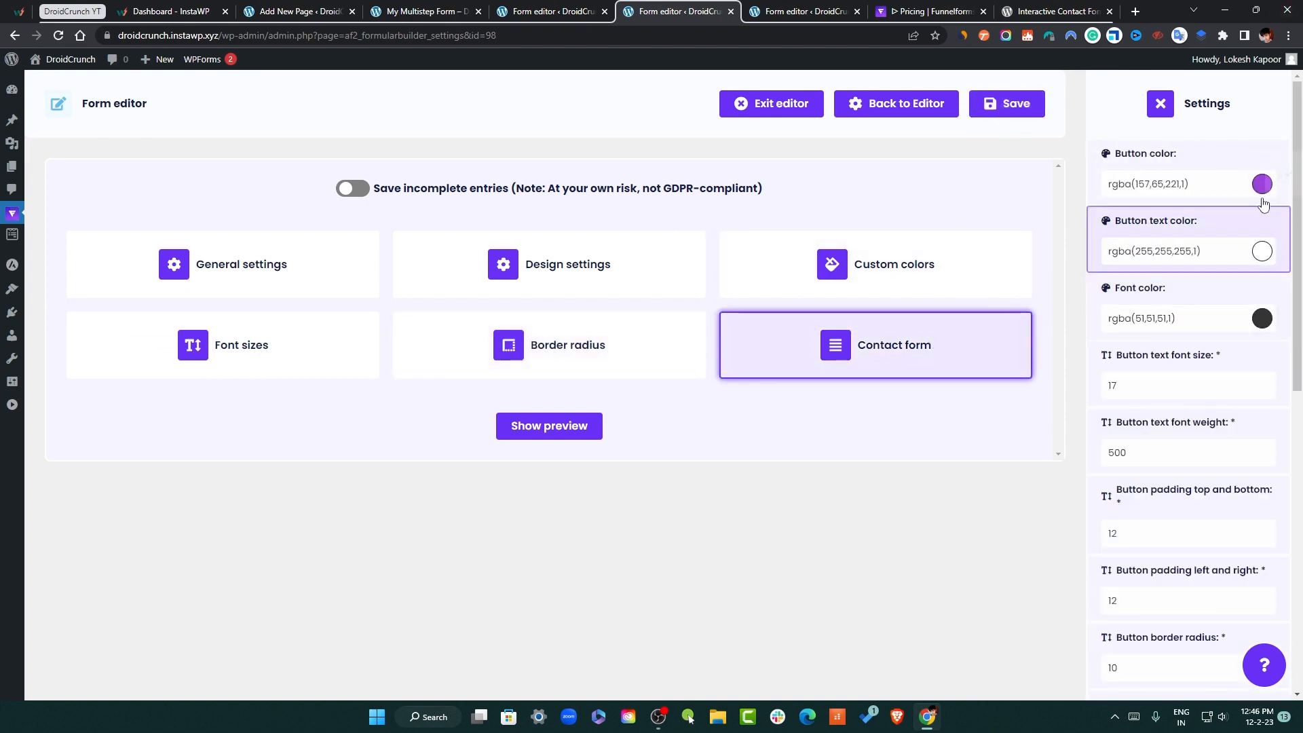
{"action": "scroll", "coordinate": [1181, 489], "scroll_direction": "down", "scroll_amount": 7}
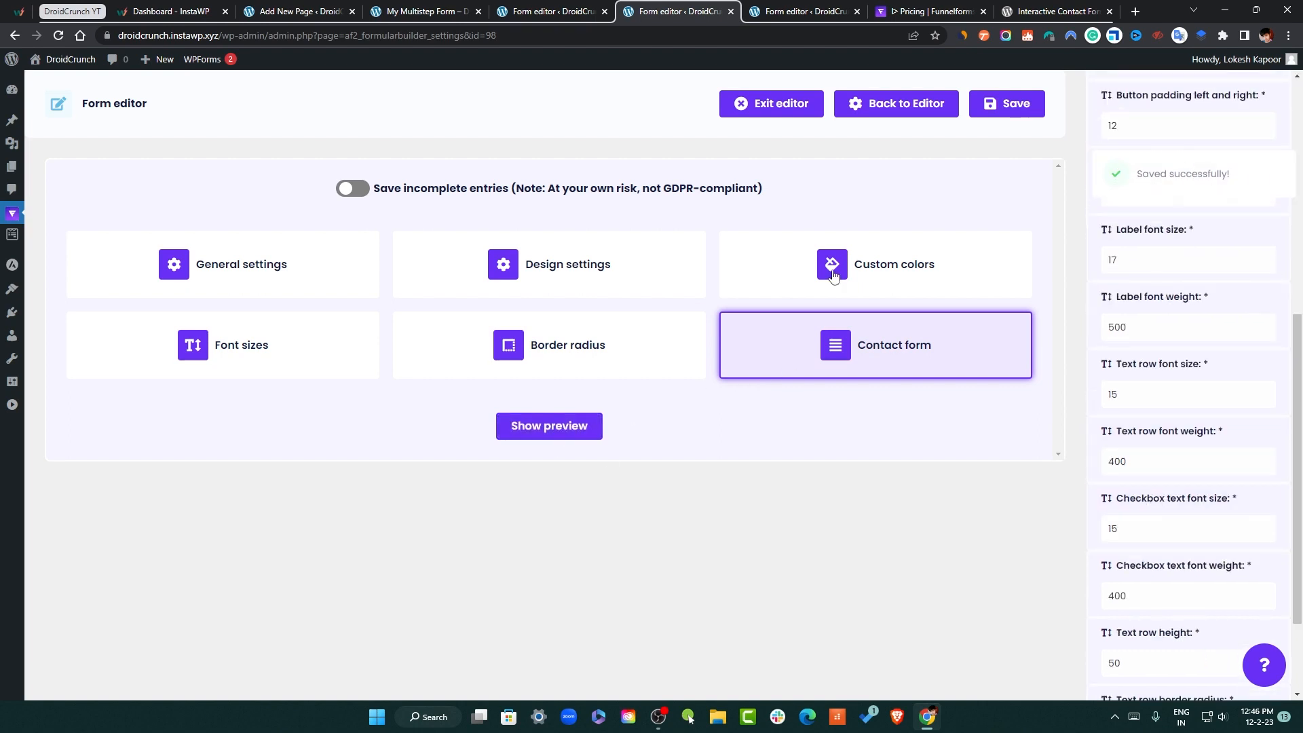
{"action": "left_click", "coordinate": [542, 433]}
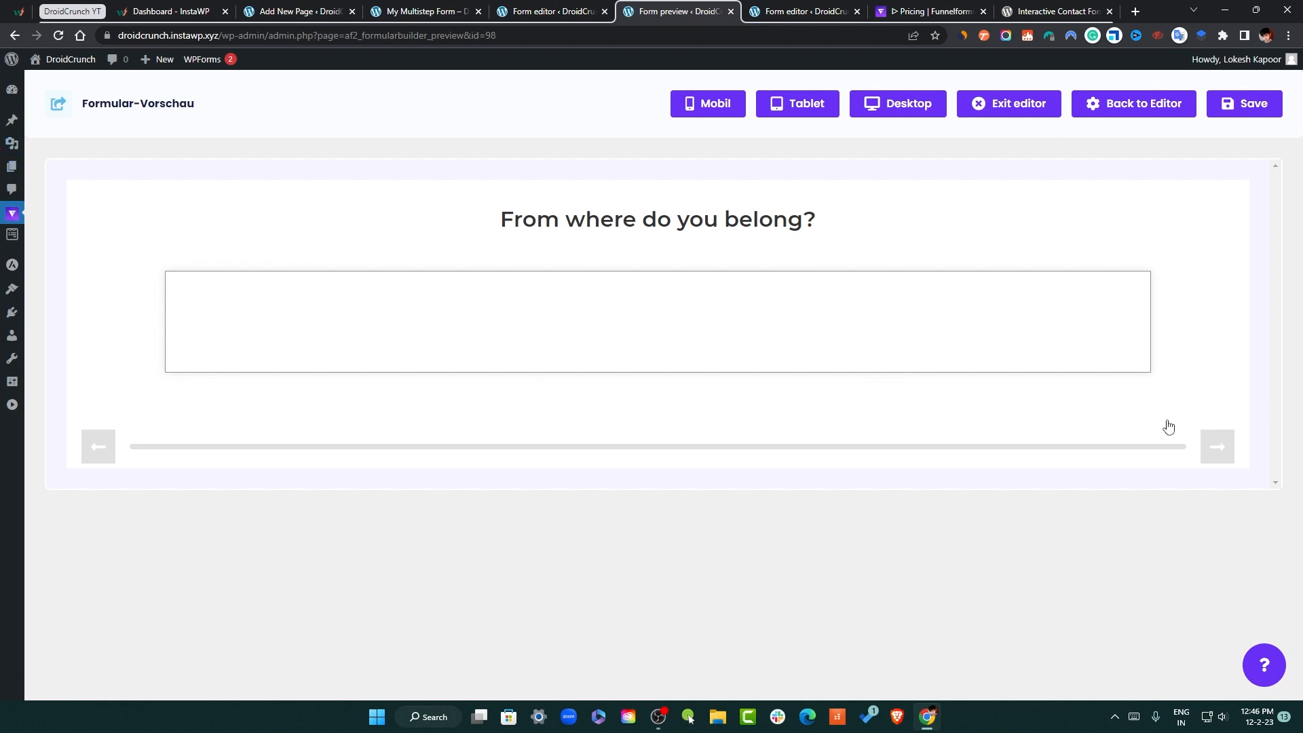
Answer the first question with 'dfd', advance to the order step, then go back
{"action": "left_click", "coordinate": [741, 347]}
{"action": "type", "text": "dfd"}
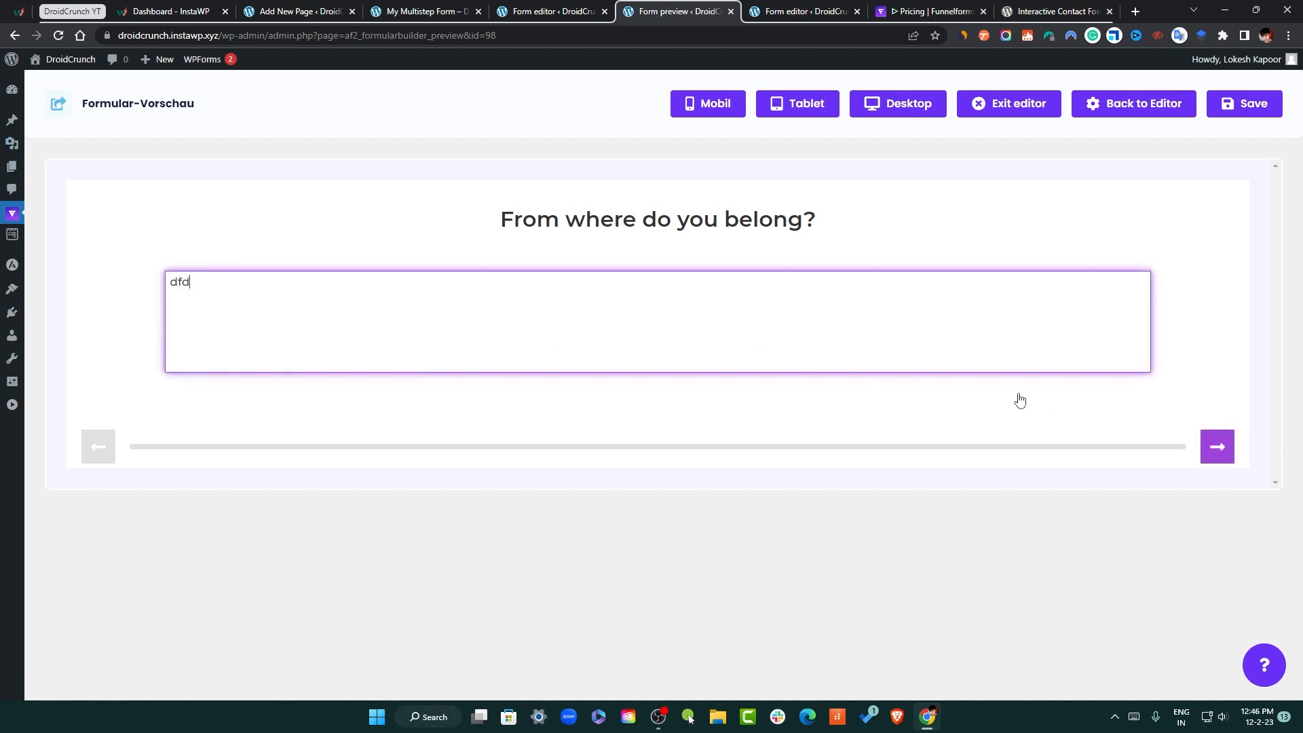
{"action": "left_click", "coordinate": [1215, 446]}
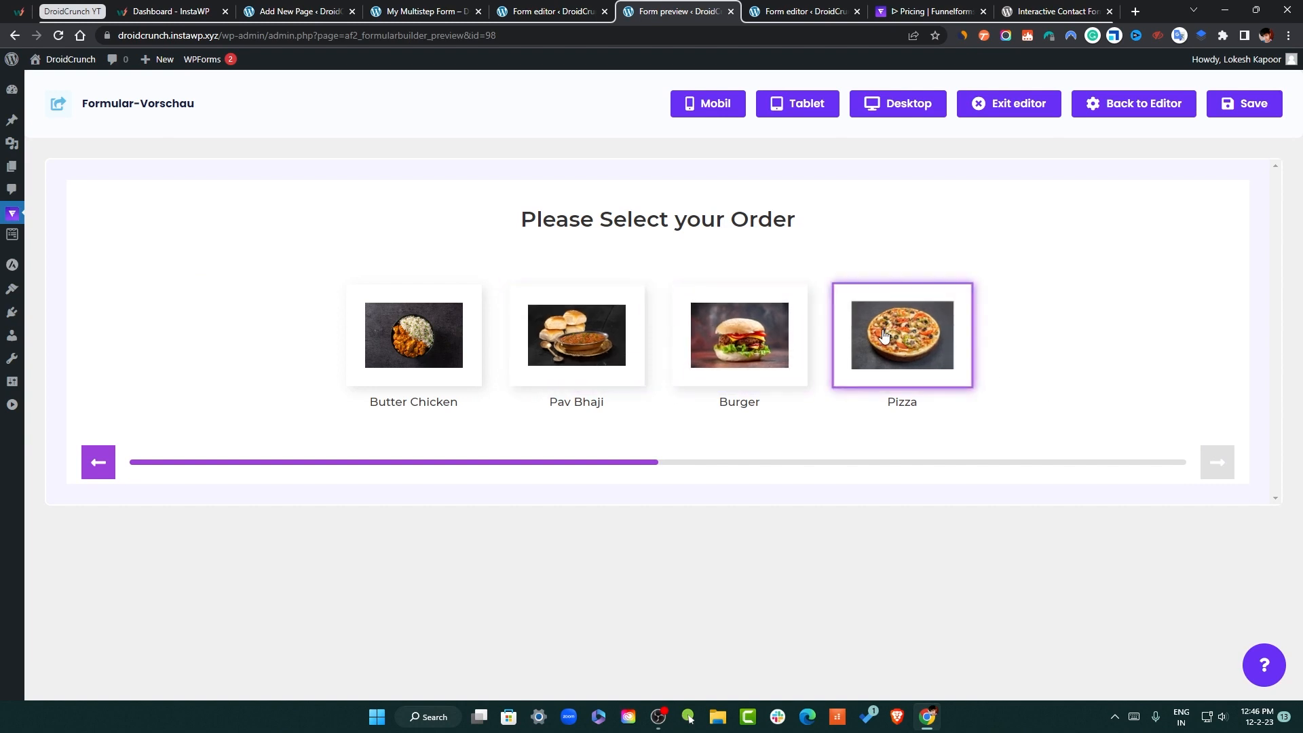
{"action": "left_click", "coordinate": [101, 460]}
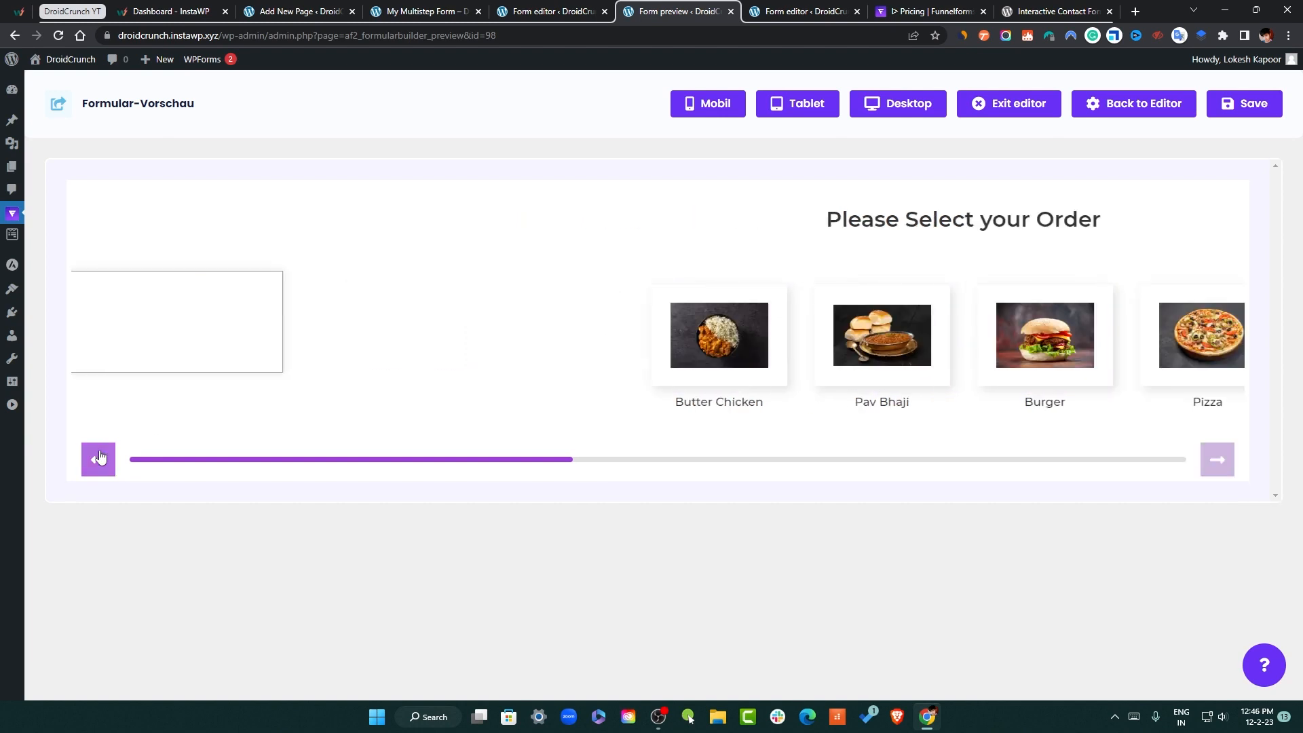
{"action": "mouse_move", "coordinate": [23, 215]}
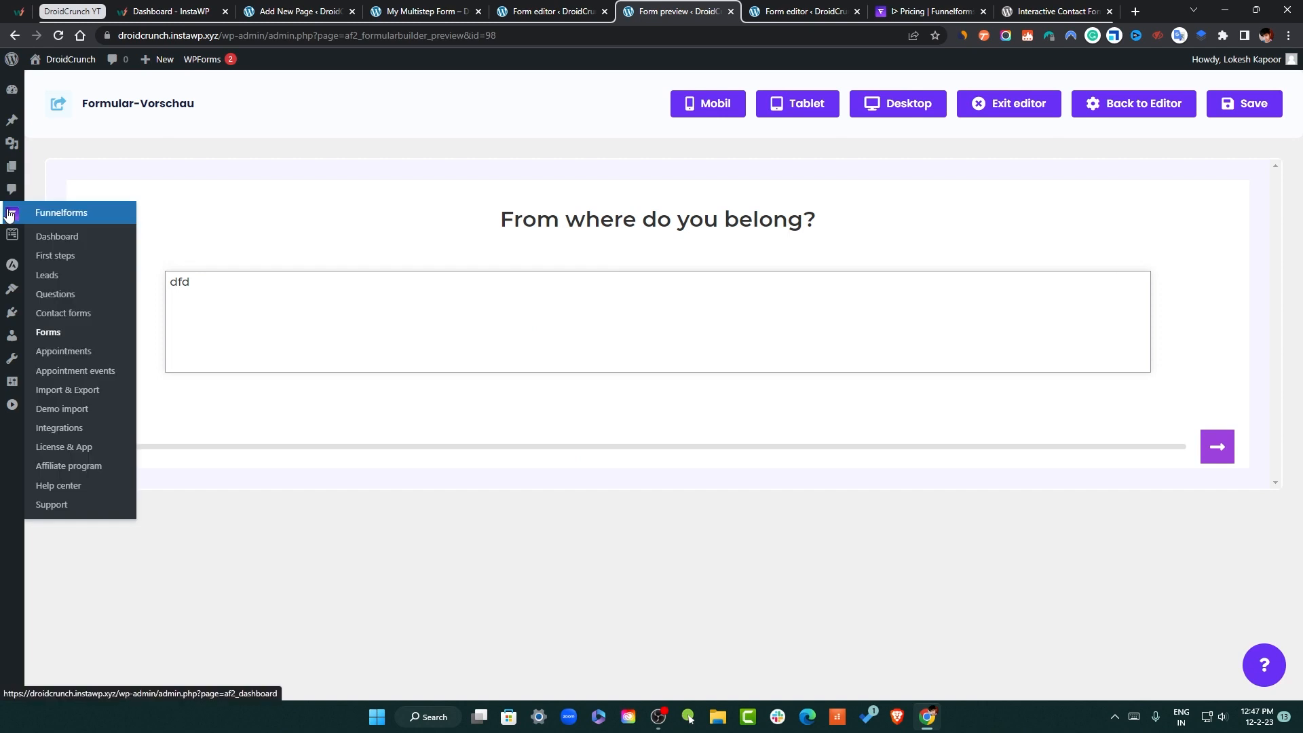
Start a new appointment event and begin connecting a calendar account
{"action": "left_click", "coordinate": [107, 377]}
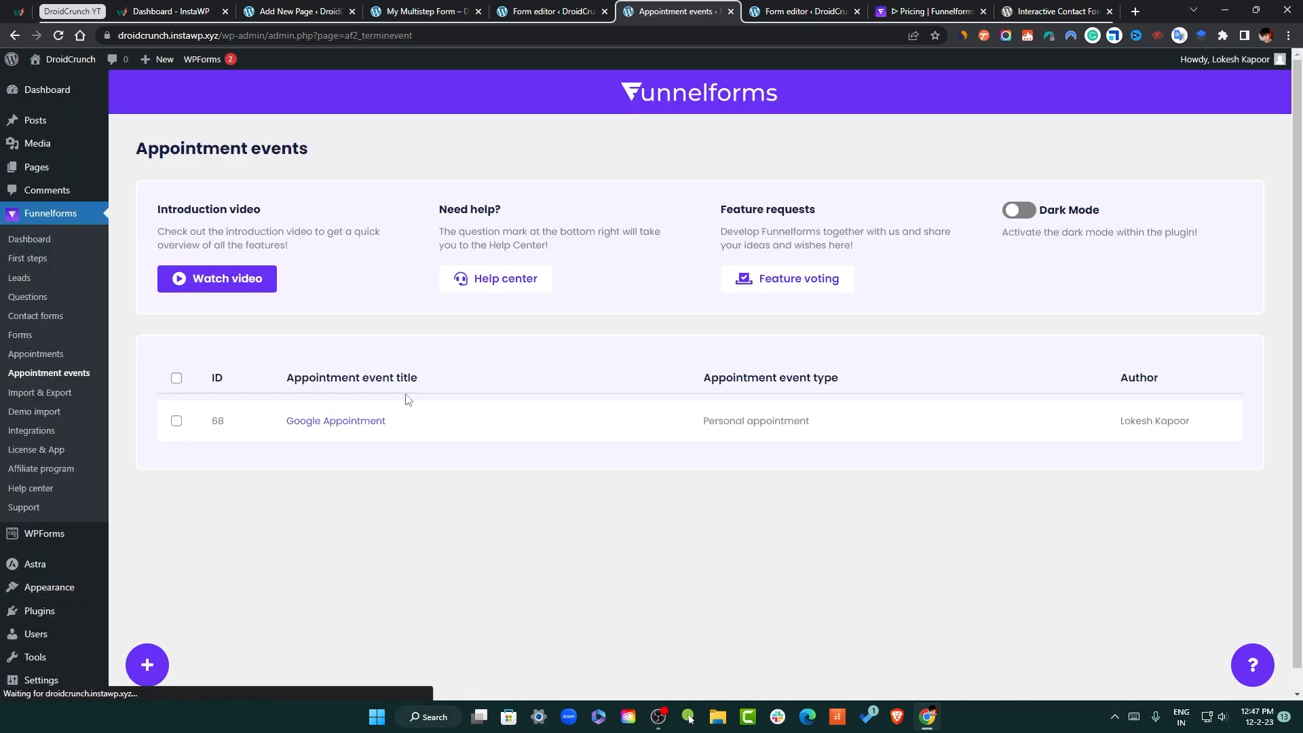
{"action": "left_click", "coordinate": [159, 662]}
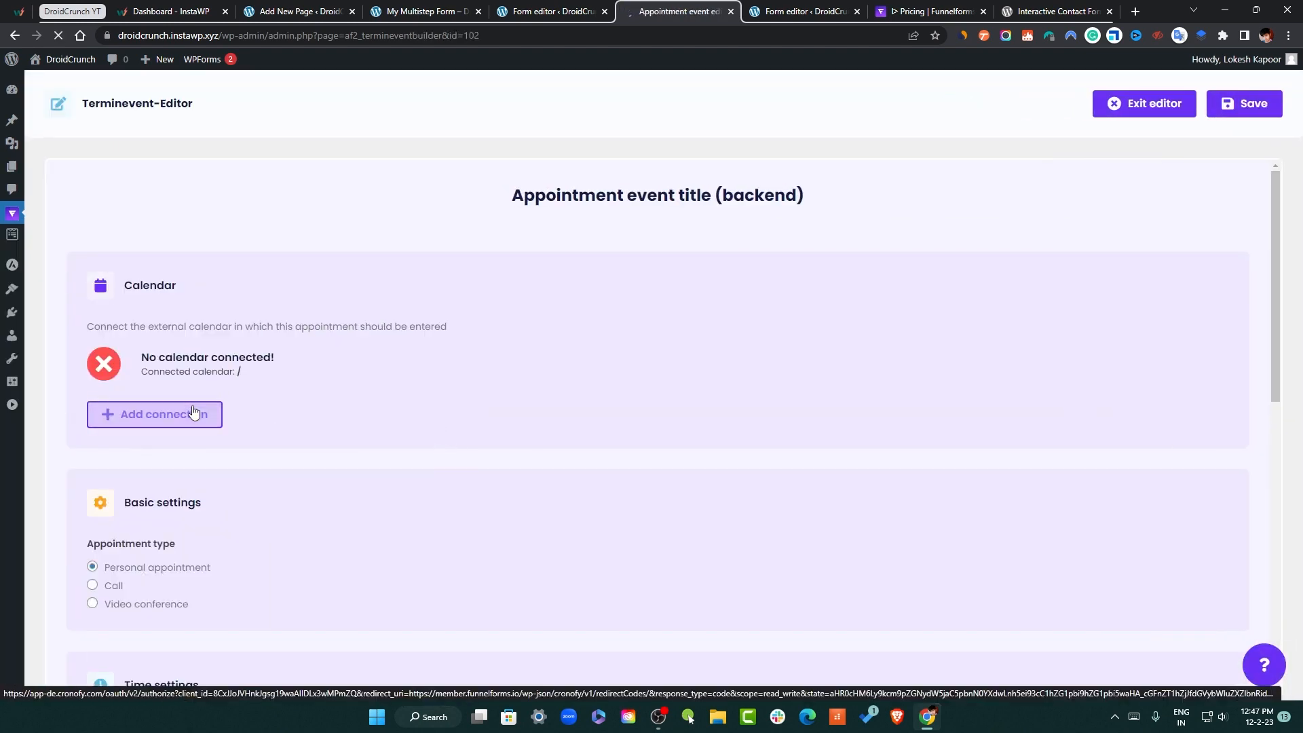
{"action": "left_click", "coordinate": [193, 413]}
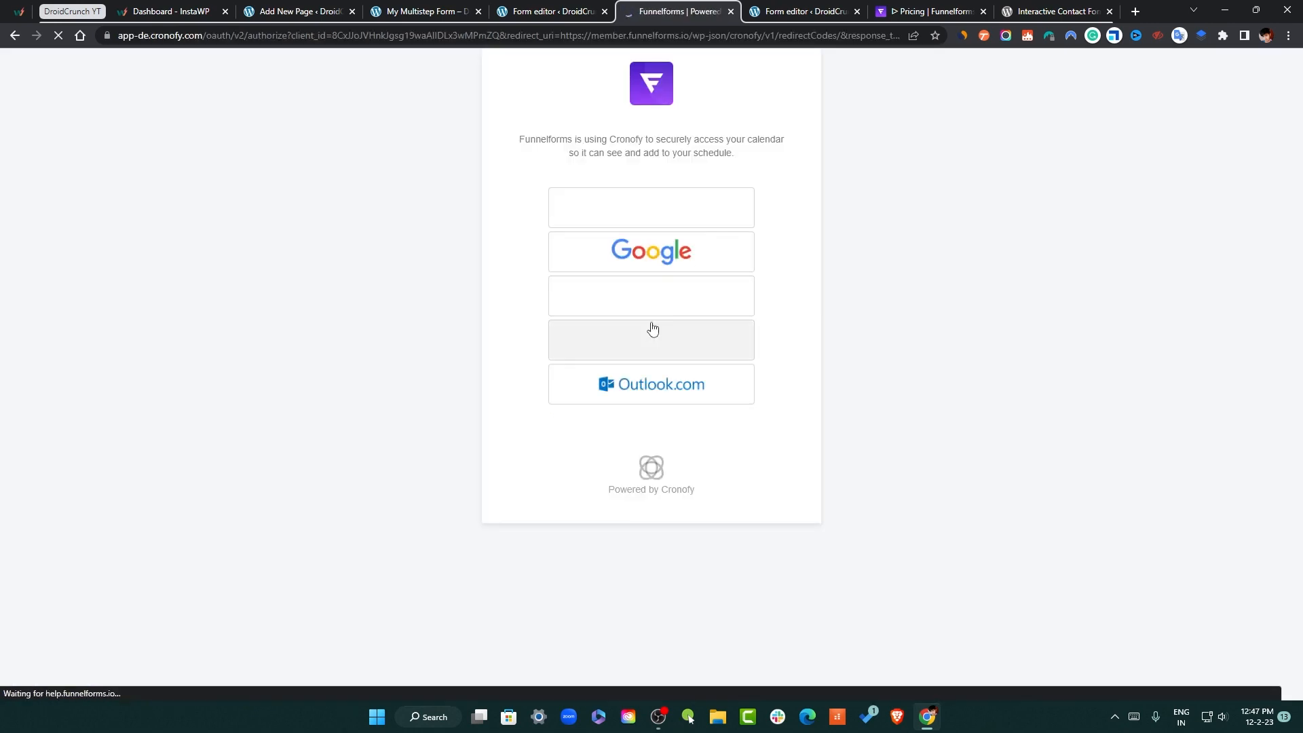
Go back to the appointment event editor, then open the Integrations page
{"action": "left_click", "coordinate": [14, 36]}
{"action": "scroll", "coordinate": [310, 568], "scroll_direction": "down", "scroll_amount": 4}
{"action": "scroll", "coordinate": [310, 567], "scroll_direction": "down", "scroll_amount": 2}
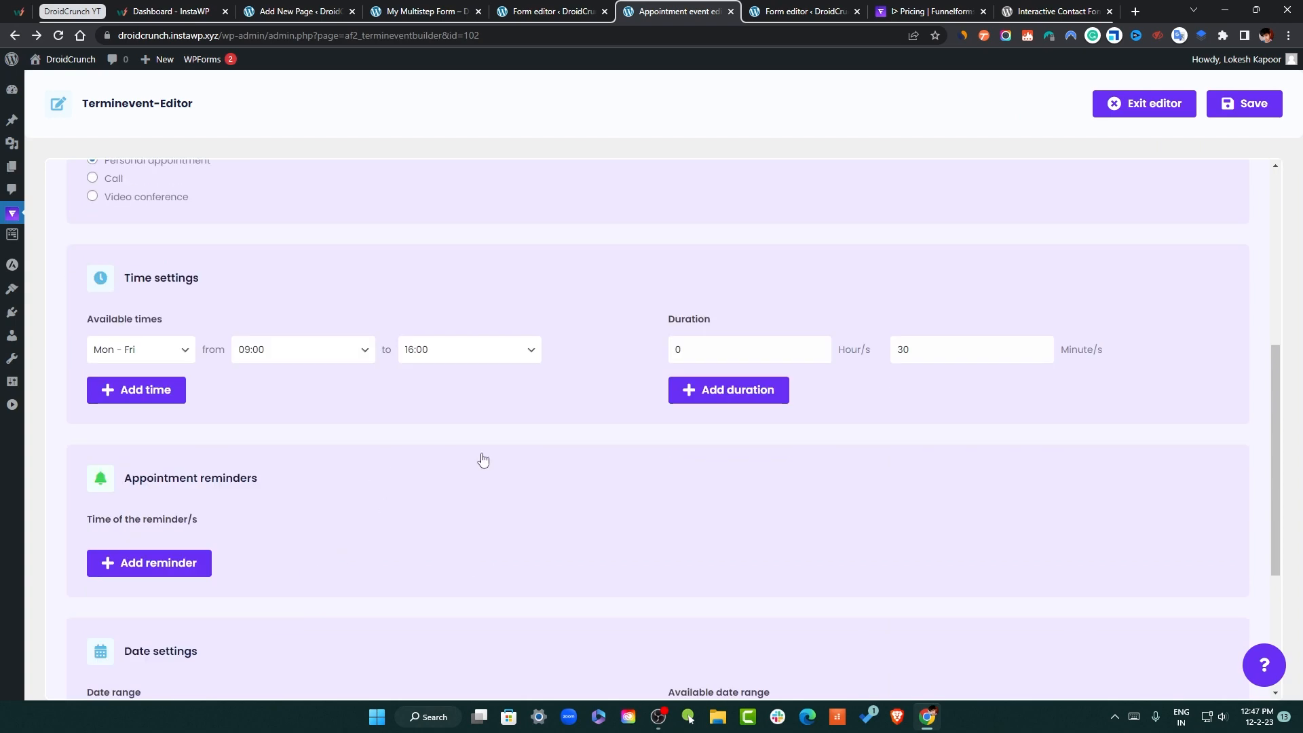
{"action": "scroll", "coordinate": [480, 540], "scroll_direction": "up", "scroll_amount": 3}
{"action": "mouse_move", "coordinate": [12, 213]}
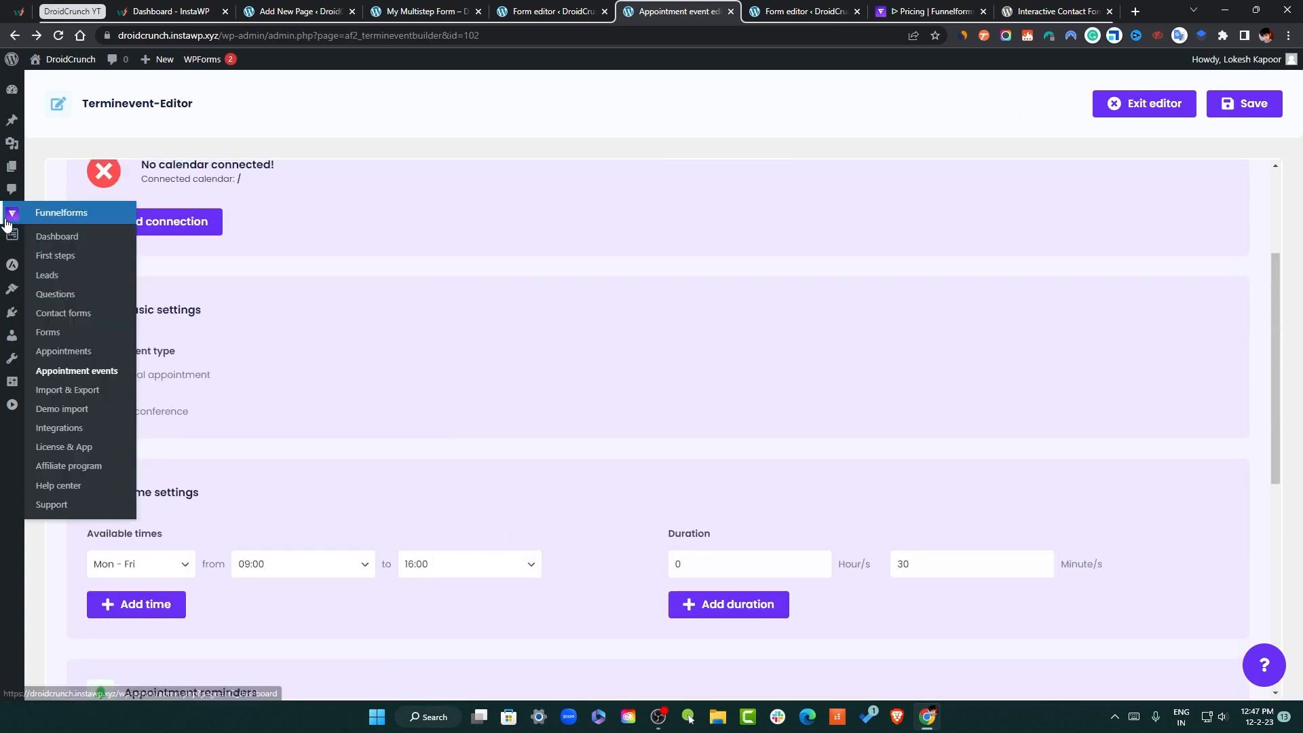
{"action": "left_click", "coordinate": [76, 433]}
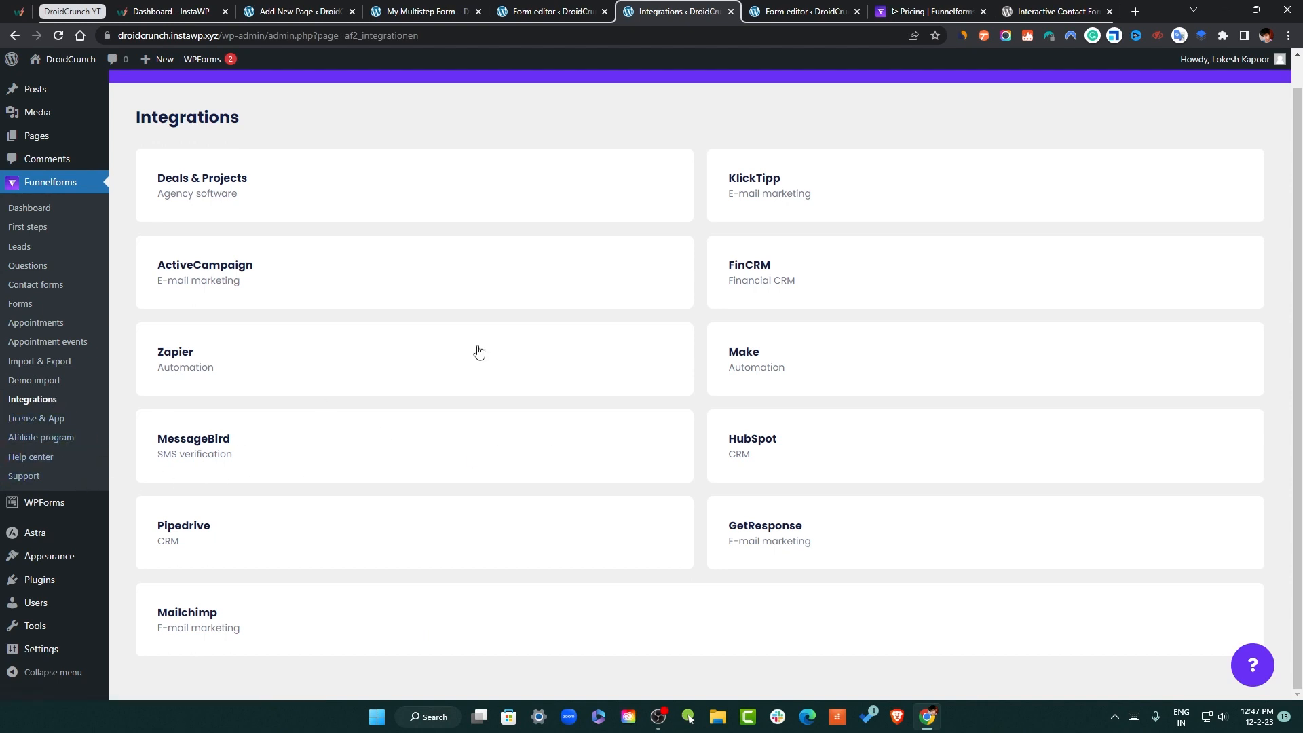
Open the help center in a new tab, then go to Import & Export > Demo import
{"action": "left_click", "coordinate": [61, 459]}
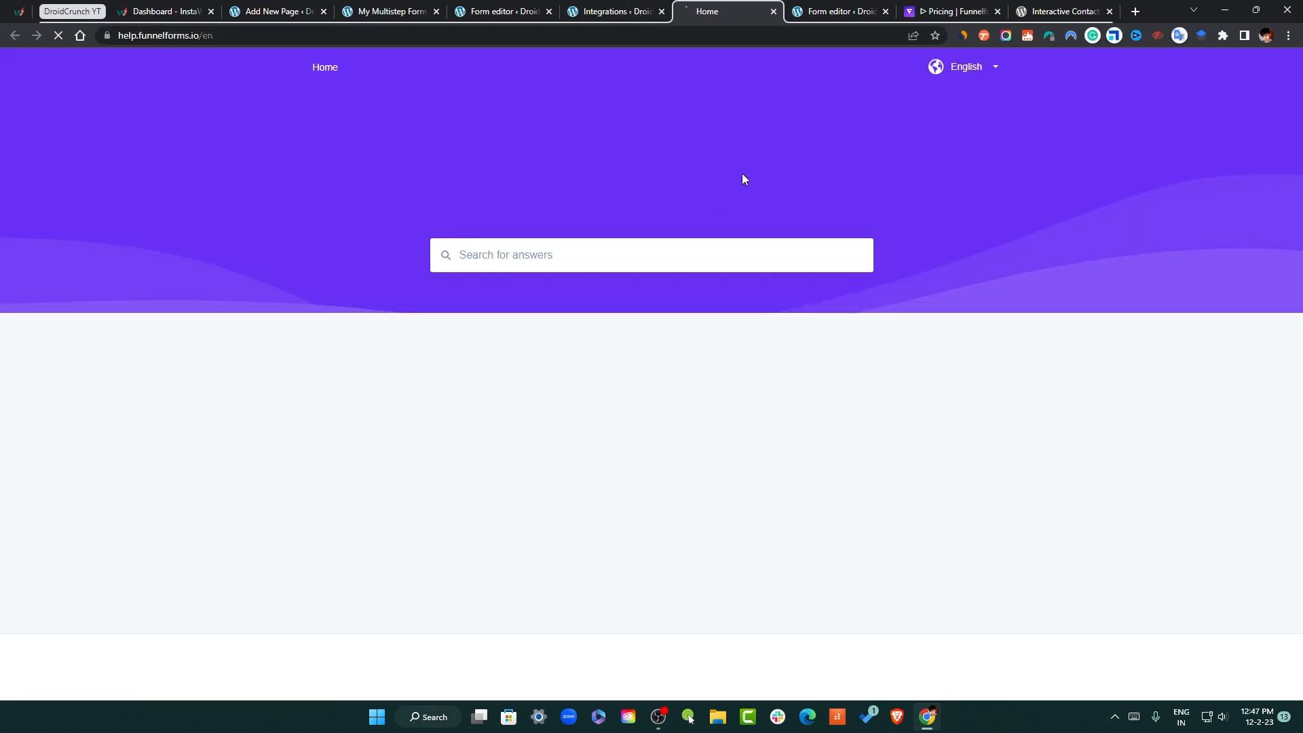
{"action": "left_click", "coordinate": [621, 15]}
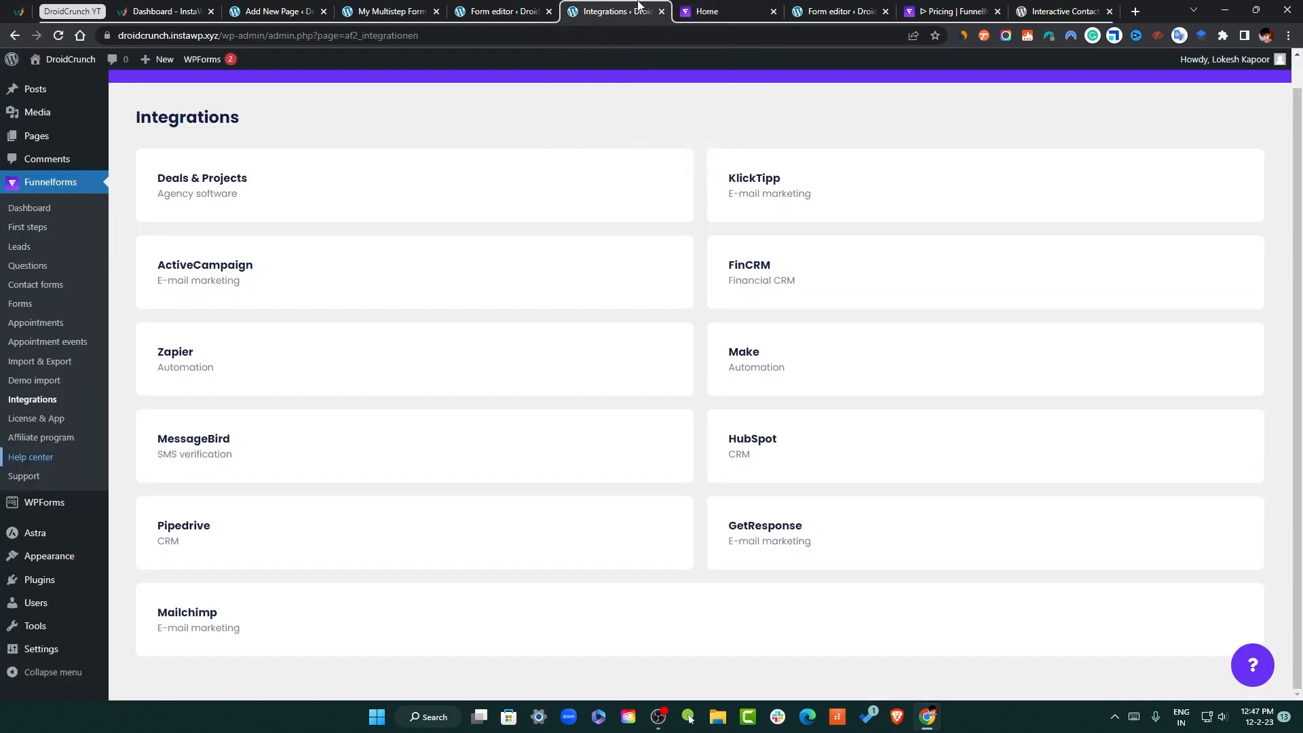
{"action": "left_click", "coordinate": [70, 373]}
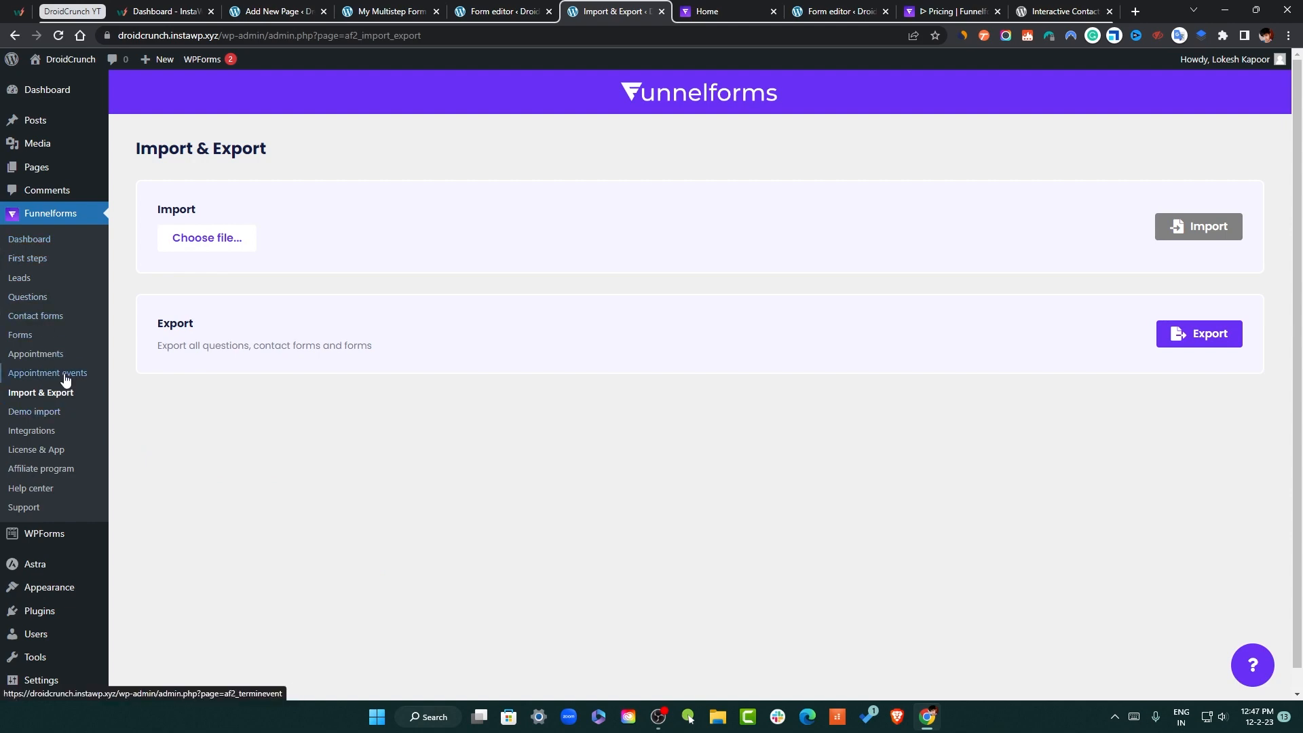
{"action": "left_click", "coordinate": [59, 414]}
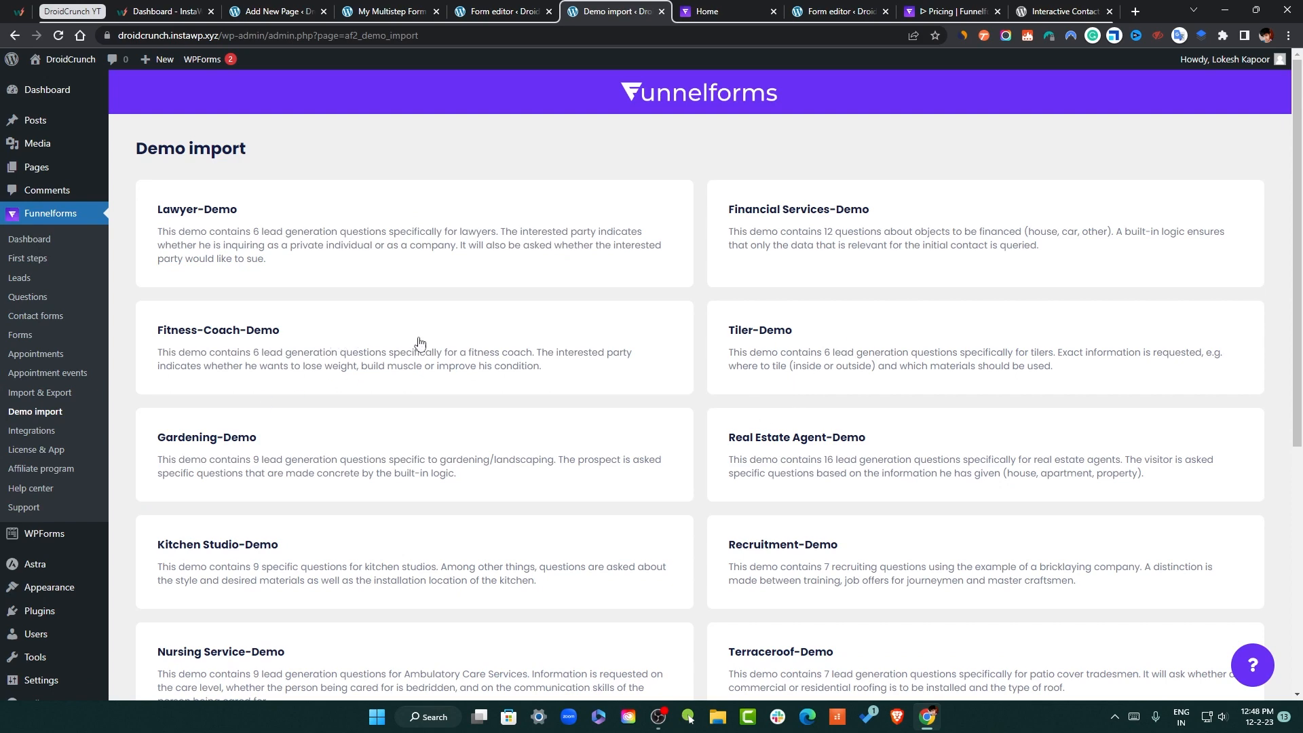
Look at the Nursing Service-Demo import prompt and close it without importing
{"action": "scroll", "coordinate": [418, 343], "scroll_direction": "down", "scroll_amount": 6}
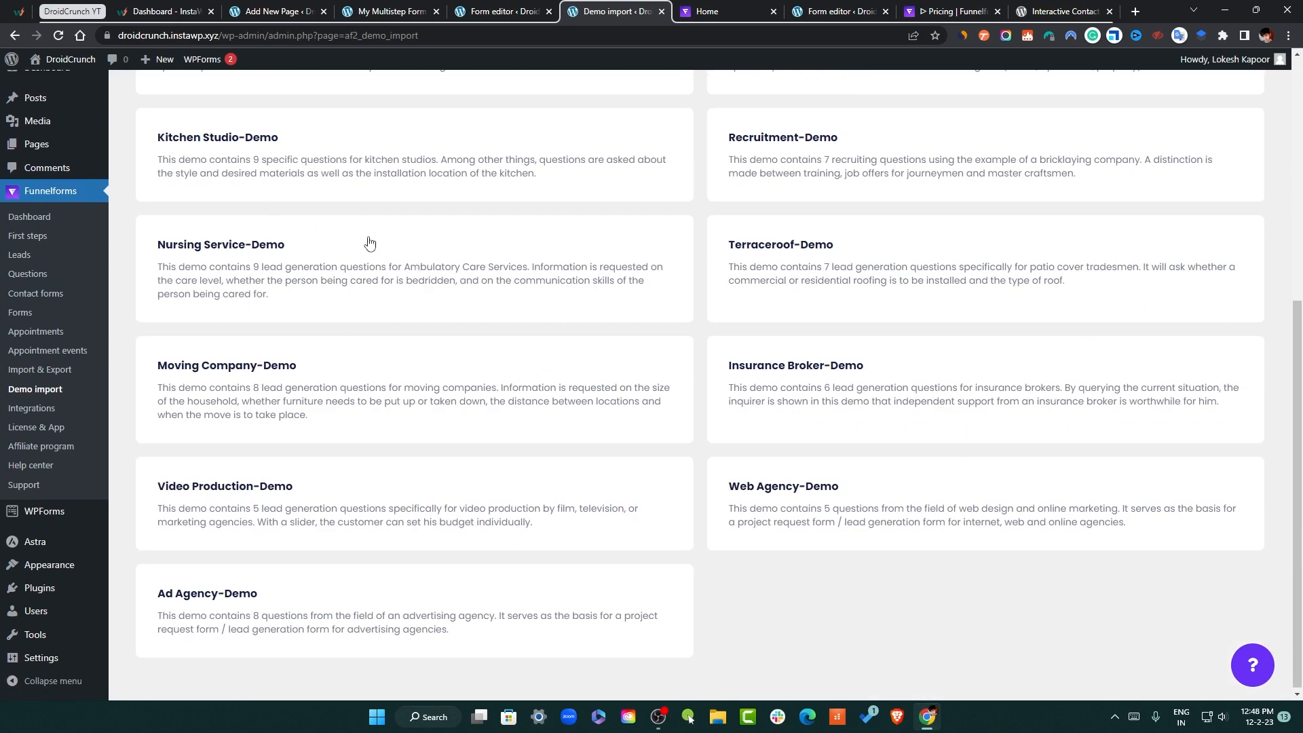
{"action": "left_click", "coordinate": [370, 243]}
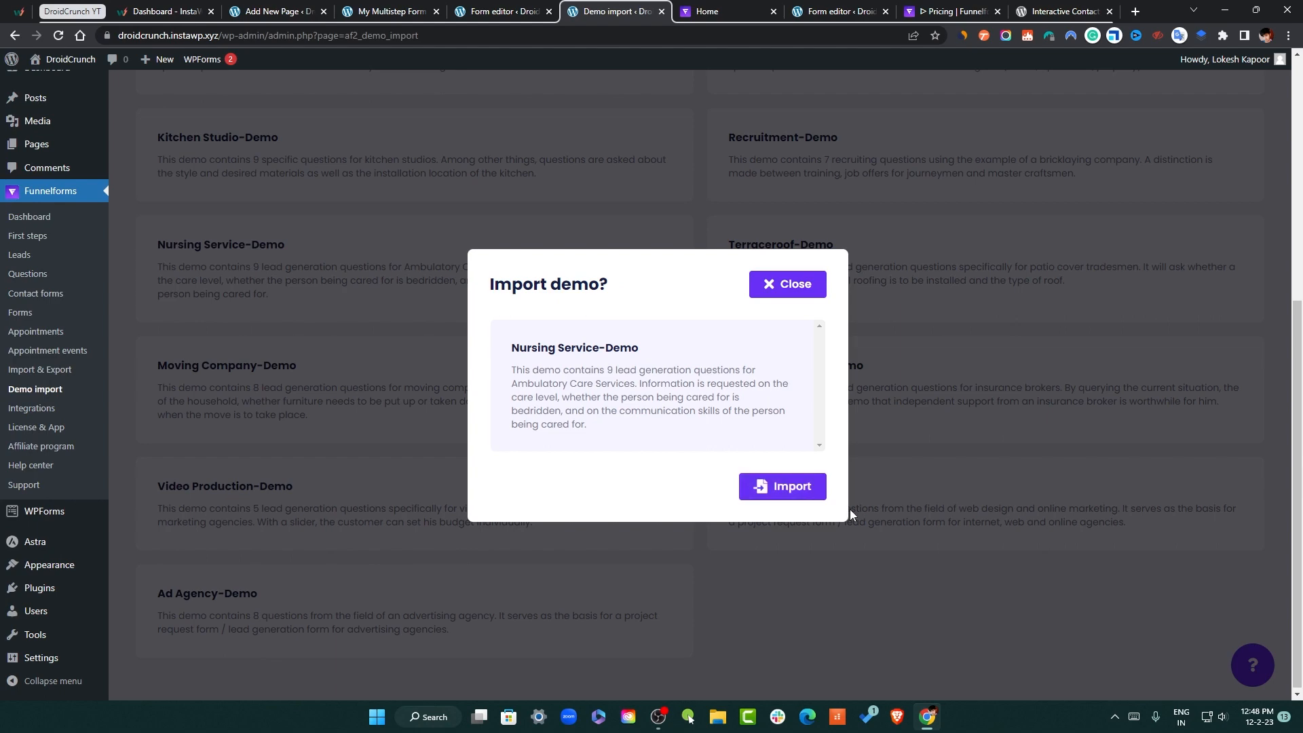
{"action": "left_click", "coordinate": [776, 282]}
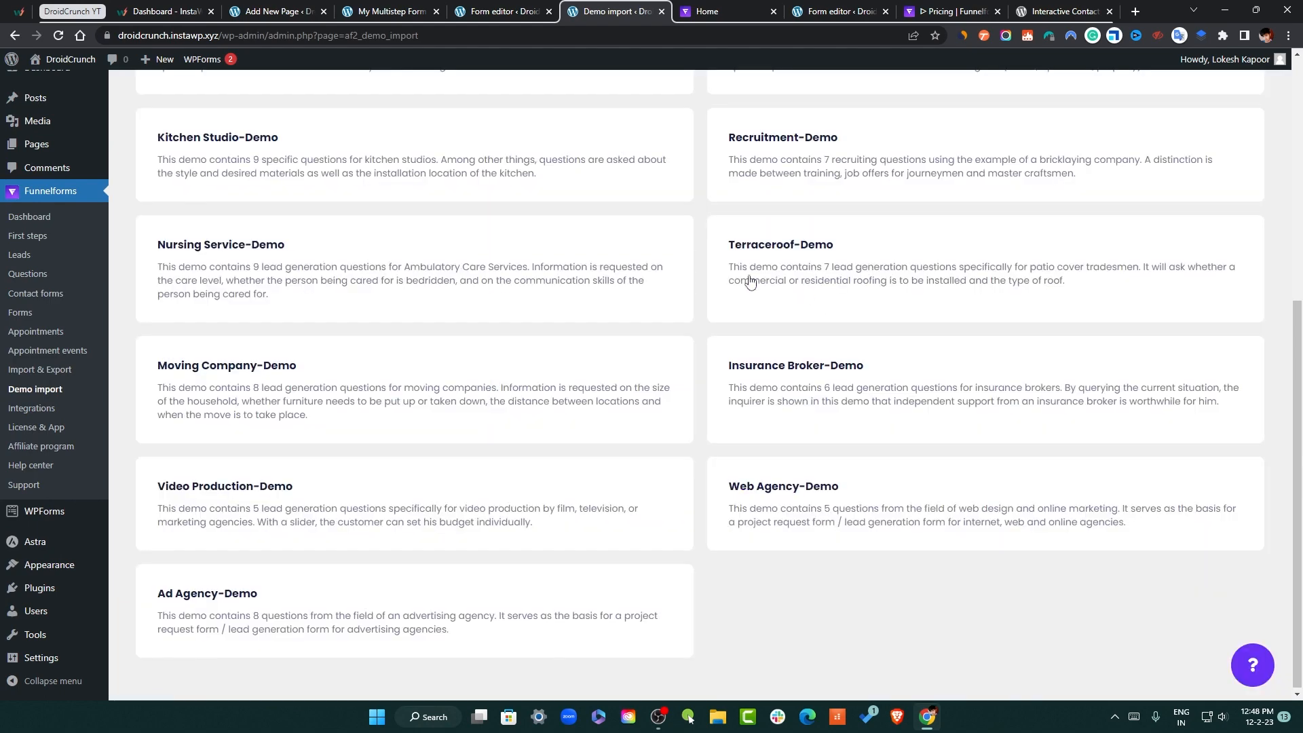
{"action": "scroll", "coordinate": [385, 375], "scroll_direction": "up", "scroll_amount": 6}
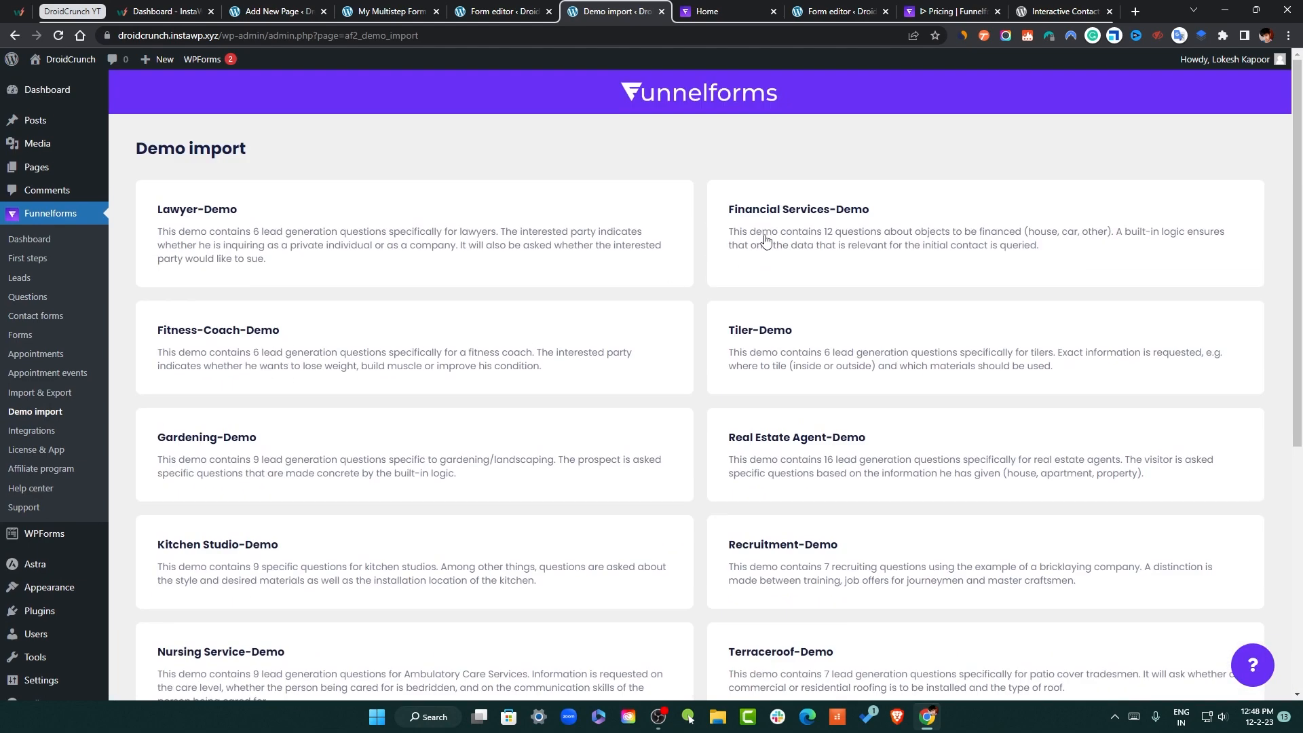
Import the Real Estate Agent-Demo and close the success dialog
{"action": "scroll", "coordinate": [1030, 286], "scroll_direction": "down", "scroll_amount": 3}
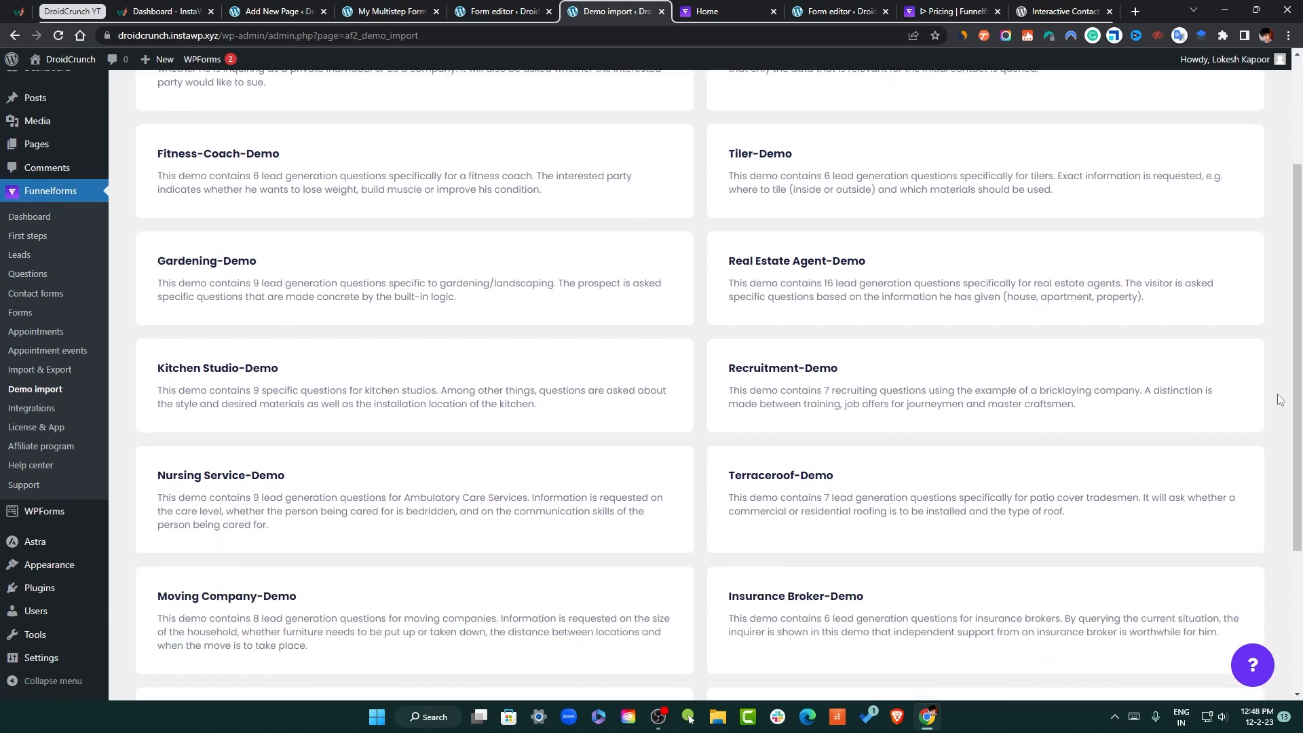
{"action": "left_click", "coordinate": [912, 280]}
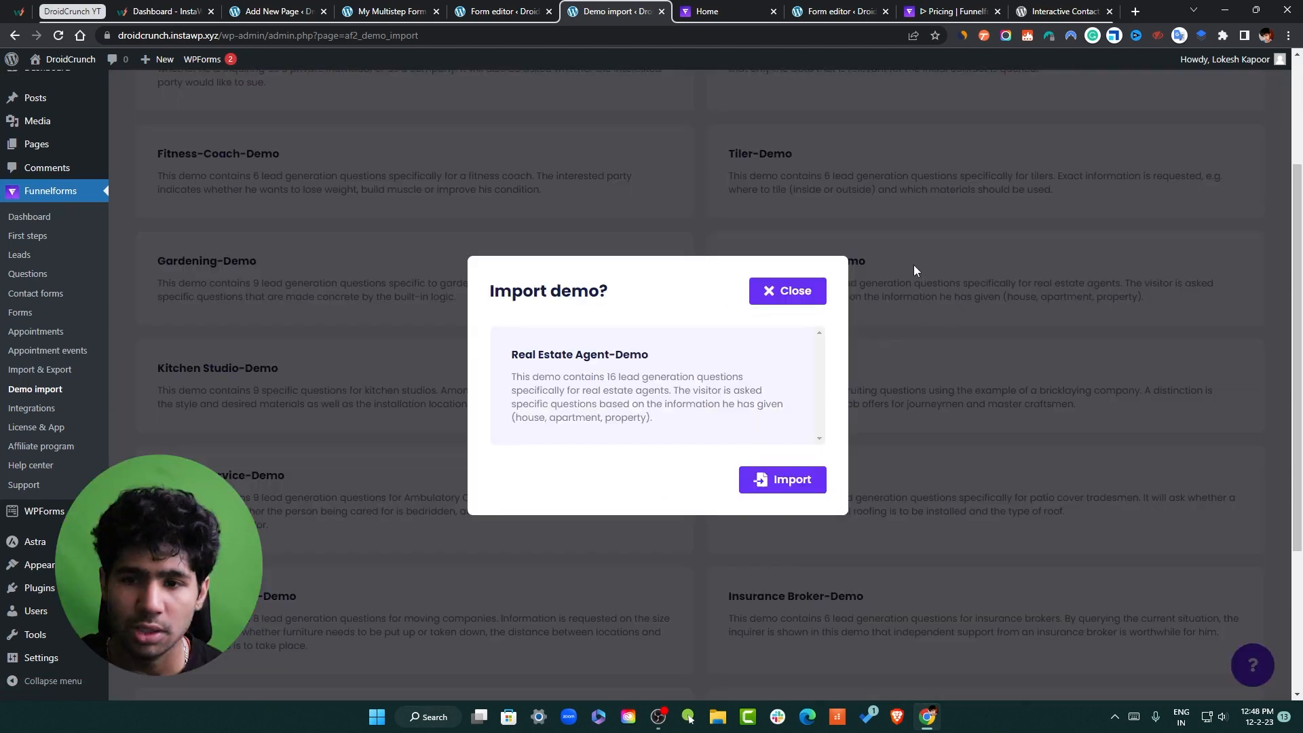
{"action": "left_click", "coordinate": [817, 482]}
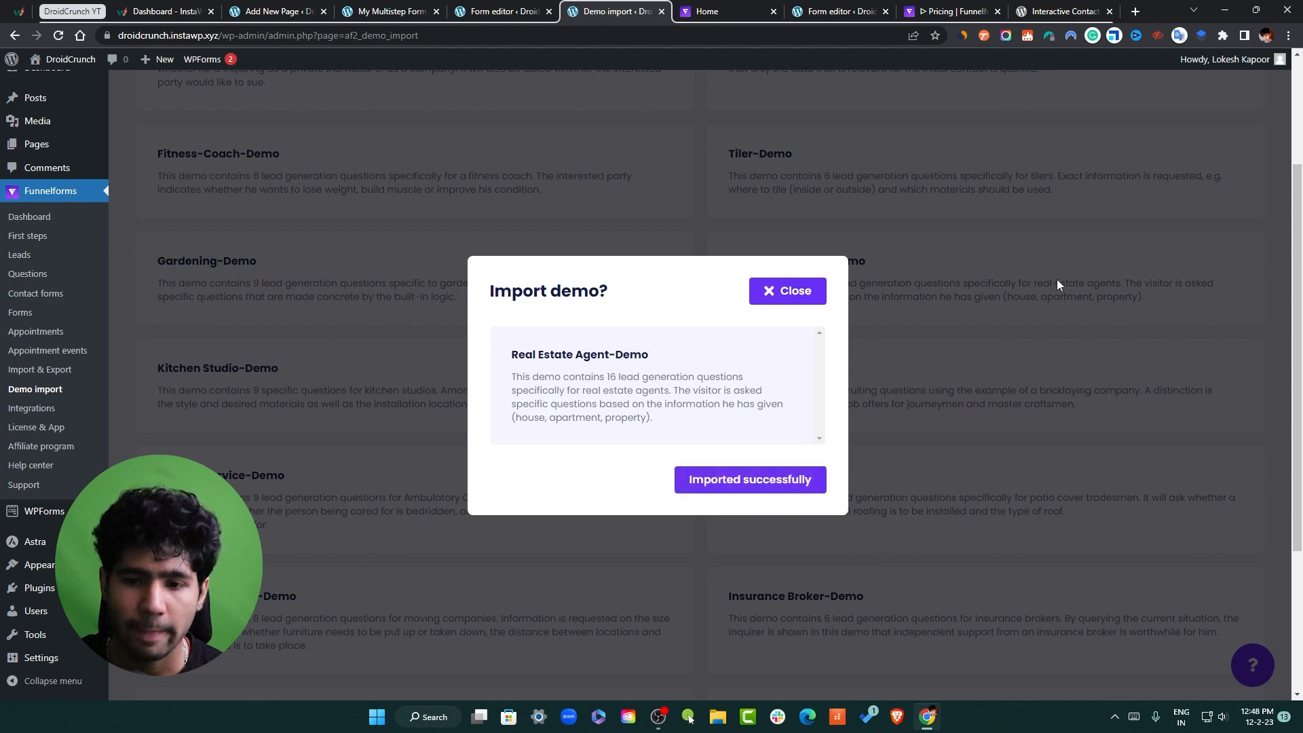
{"action": "left_click", "coordinate": [817, 293]}
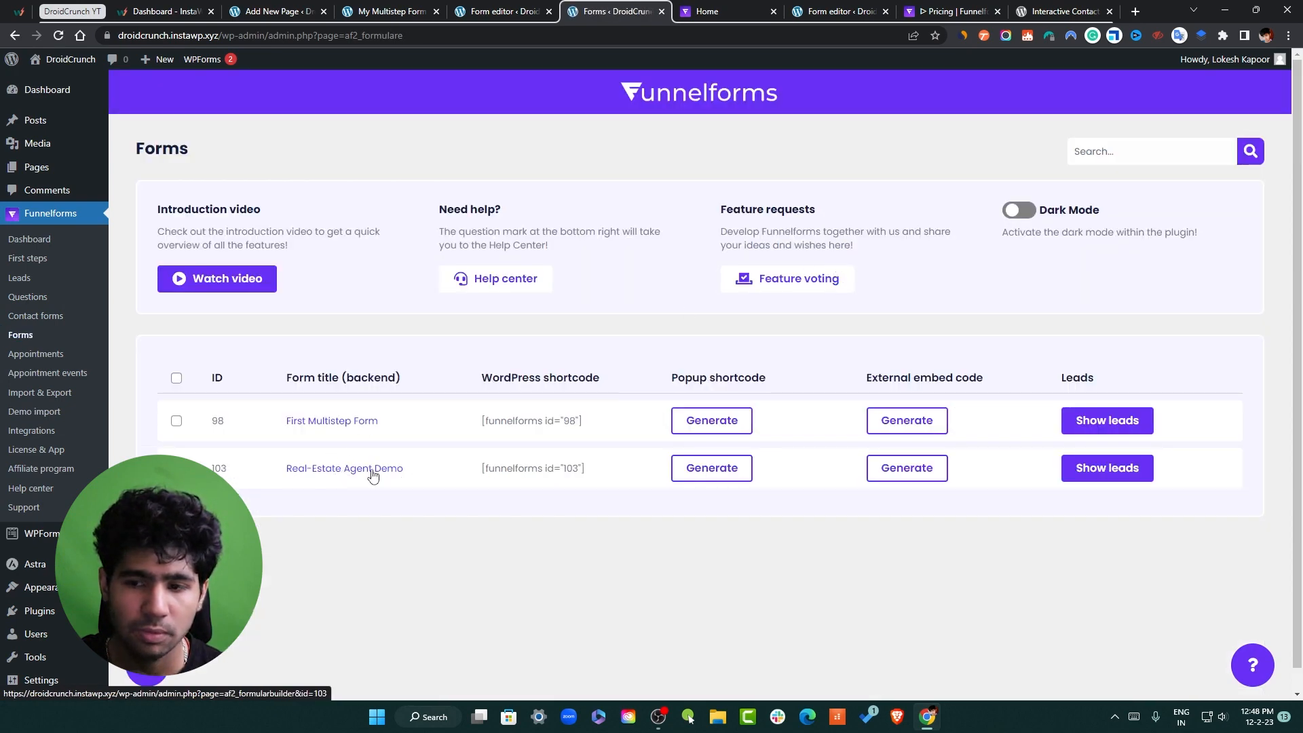
Open the Real-Estate Agent Demo and pan around its flowchart from 'What do you want to sell?'
{"action": "left_click", "coordinate": [373, 475]}
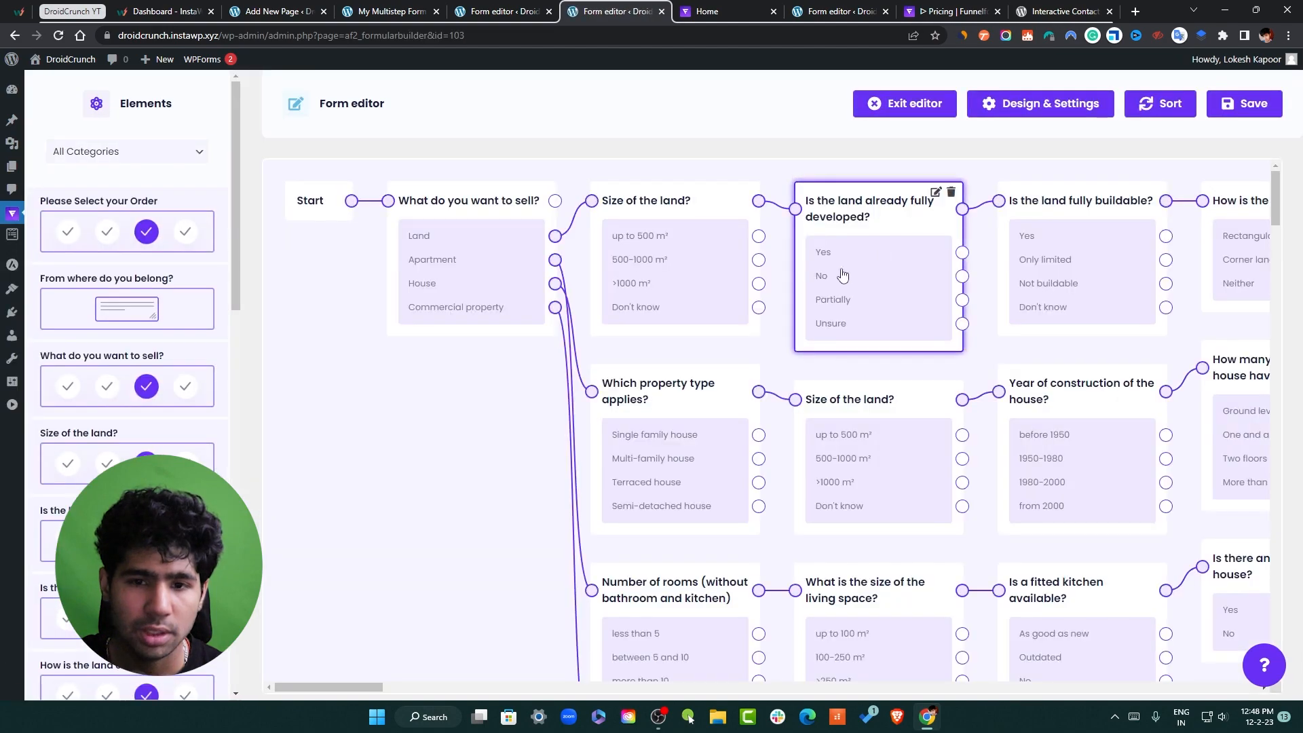
{"action": "scroll", "coordinate": [506, 421], "scroll_direction": "down", "scroll_amount": 8}
{"action": "scroll", "coordinate": [523, 522], "scroll_direction": "up", "scroll_amount": 7}
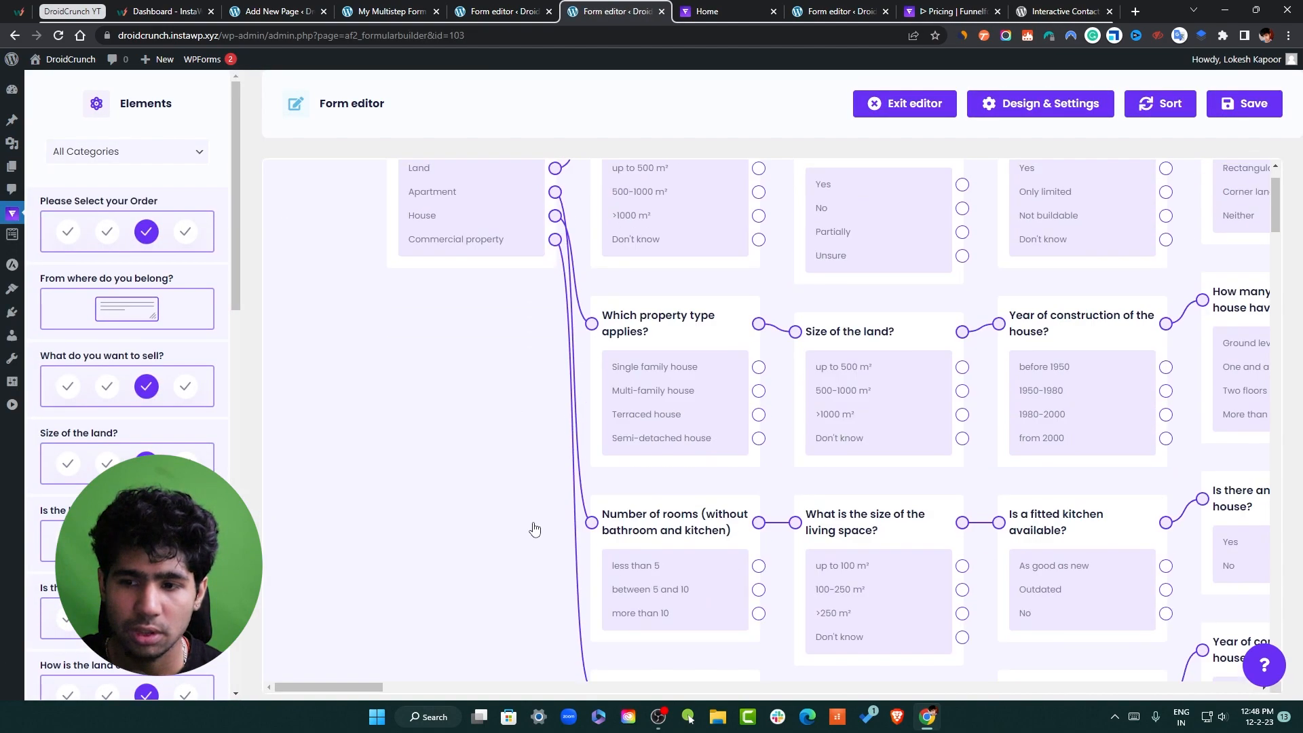
{"action": "scroll", "coordinate": [535, 529], "scroll_direction": "up", "scroll_amount": 1}
{"action": "mouse_move", "coordinate": [339, 684]}
{"action": "left_mouse_down"}
{"action": "mouse_move", "coordinate": [501, 687]}
{"action": "mouse_move", "coordinate": [350, 687]}
{"action": "left_mouse_up"}
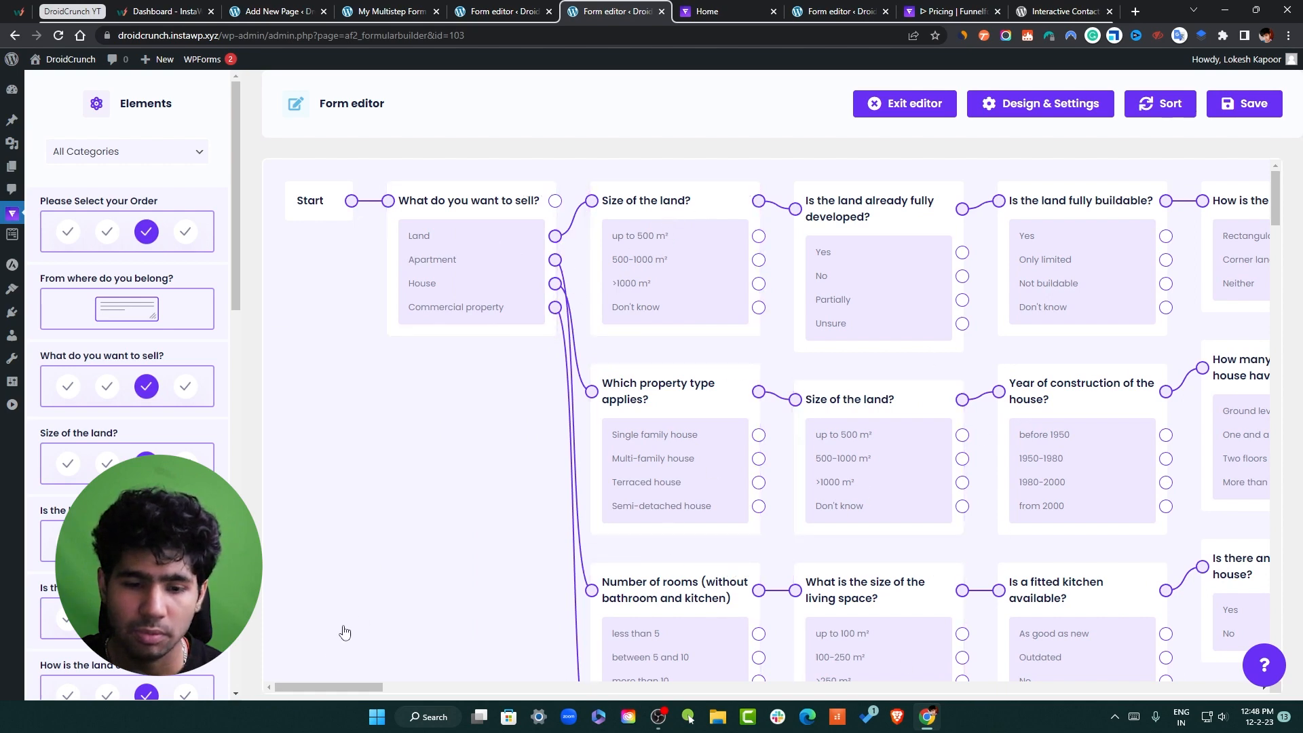
{"action": "left_click_drag", "start_coordinate": [339, 687], "coordinate": [286, 667]}
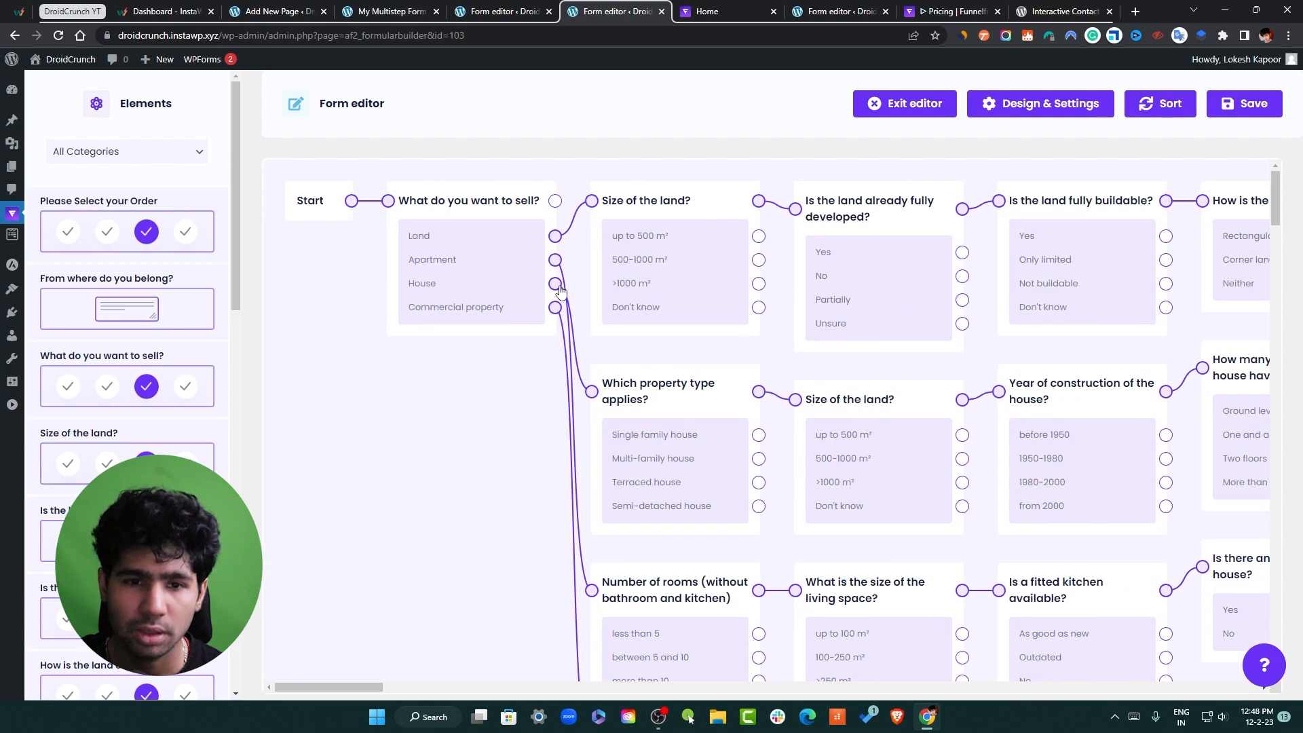
{"action": "scroll", "coordinate": [560, 291], "scroll_direction": "down", "scroll_amount": 8}
{"action": "scroll", "coordinate": [651, 373], "scroll_direction": "up", "scroll_amount": 5}
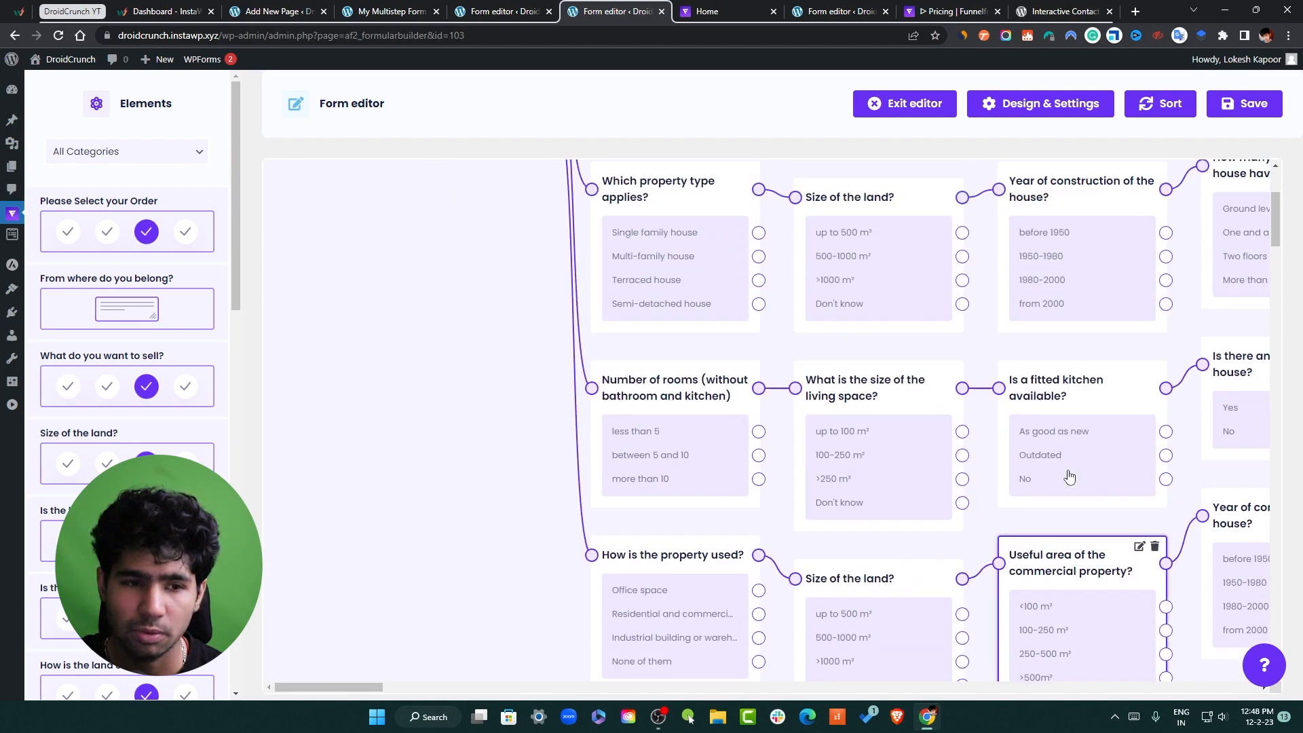
{"action": "scroll", "coordinate": [1031, 468], "scroll_direction": "up", "scroll_amount": 3}
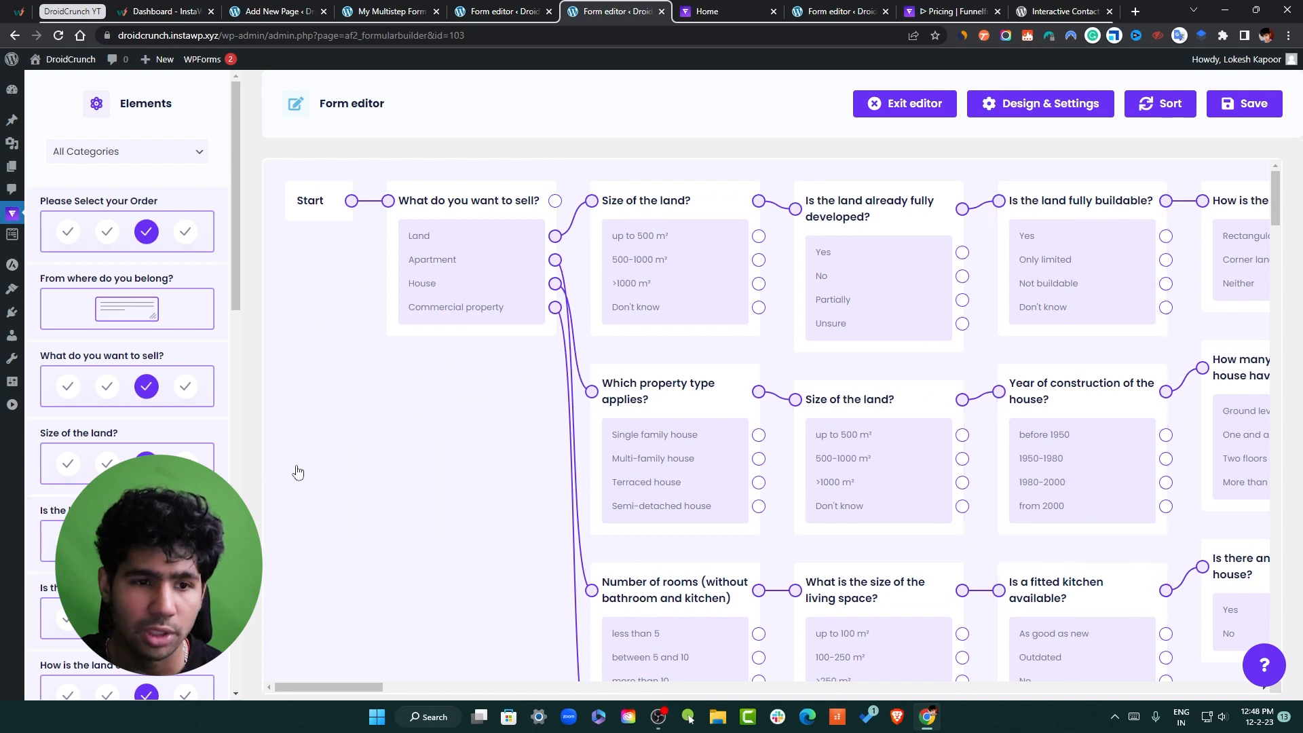
{"action": "left_click_drag", "start_coordinate": [240, 279], "coordinate": [306, 277]}
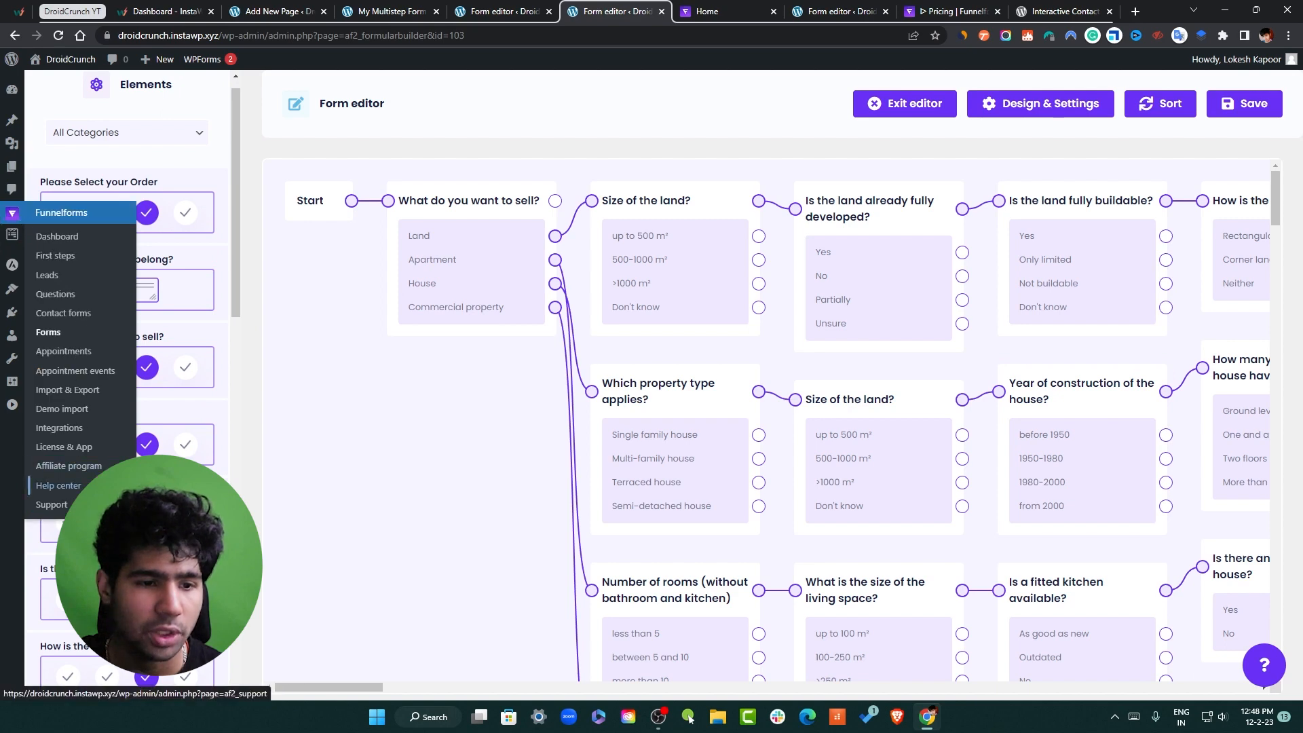
Open the License & App page and check the line naming the linked app device
{"action": "mouse_move", "coordinate": [12, 213]}
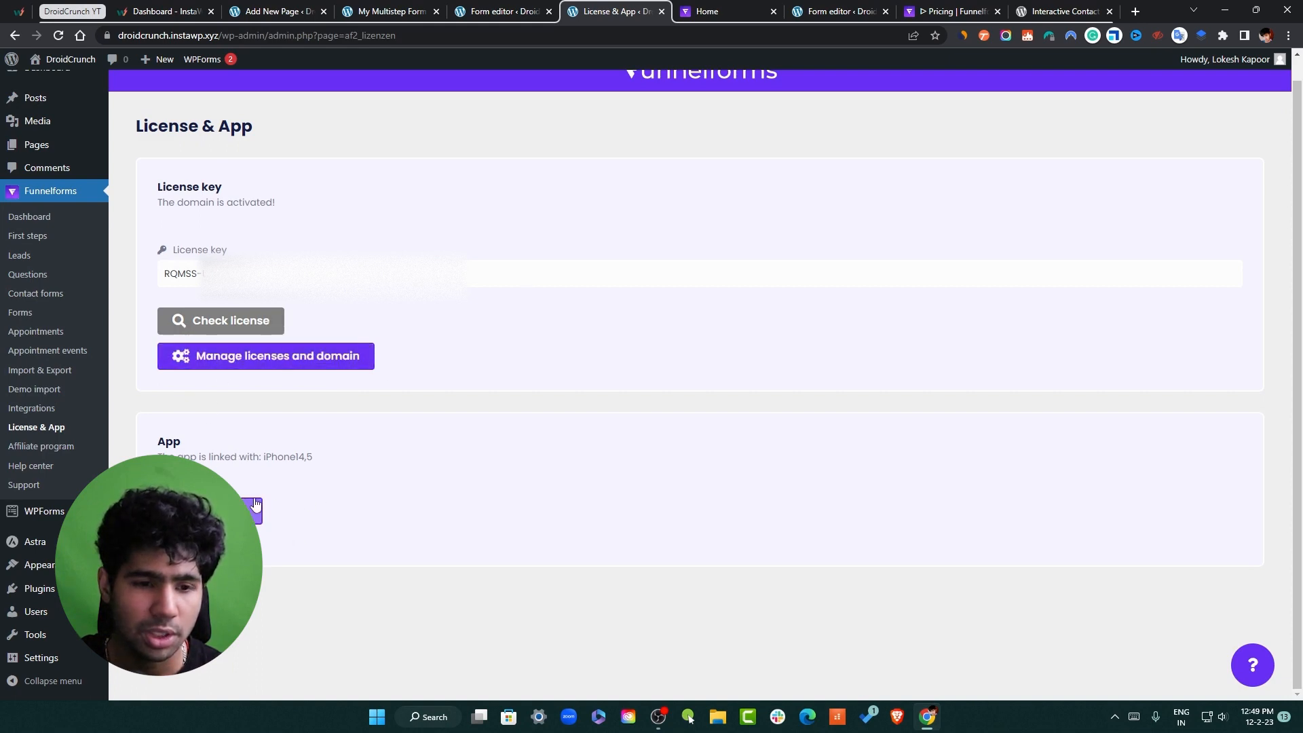
{"action": "left_click_drag", "start_coordinate": [162, 459], "coordinate": [226, 469]}
{"action": "left_click", "coordinate": [297, 476]}
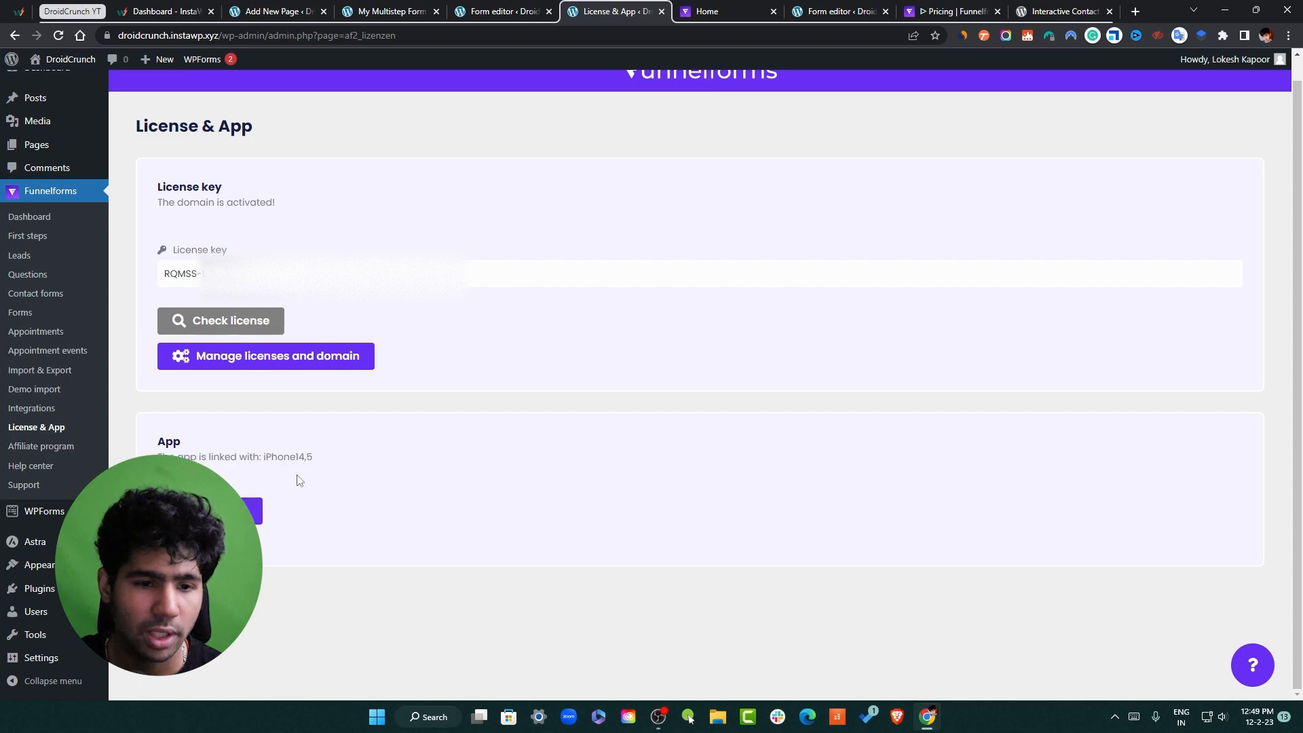